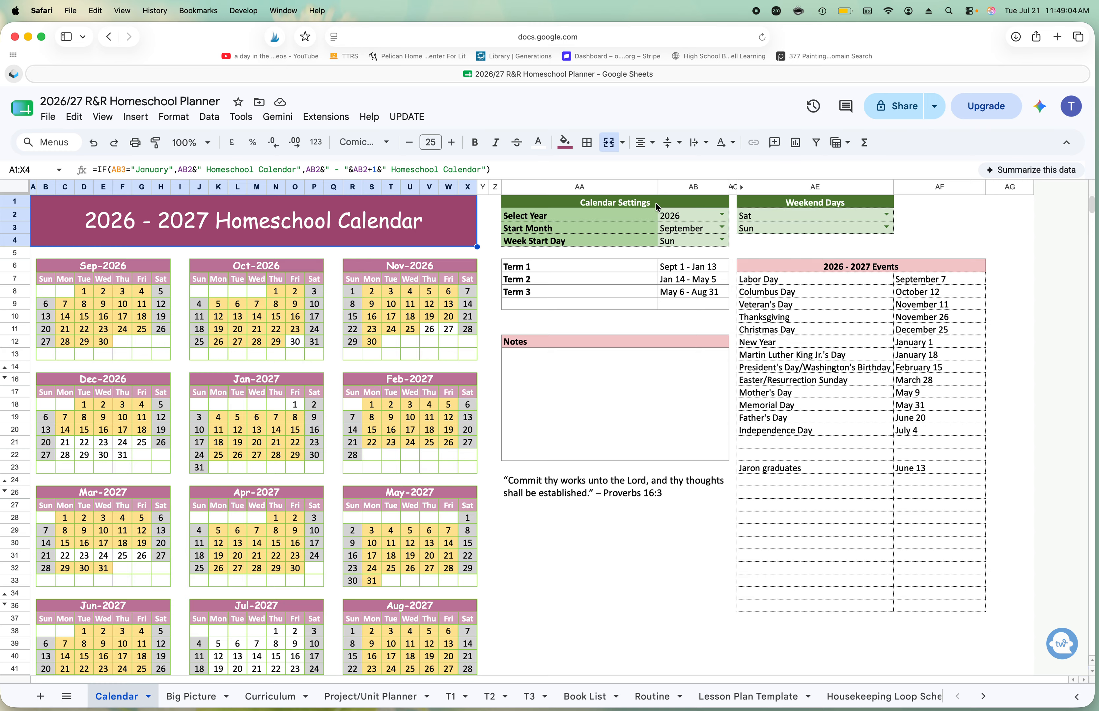
Step: Switch the homeschool calendar's selected year to 2025 and return it to 2026
{"action": "left_click", "coordinate": [721, 213]}
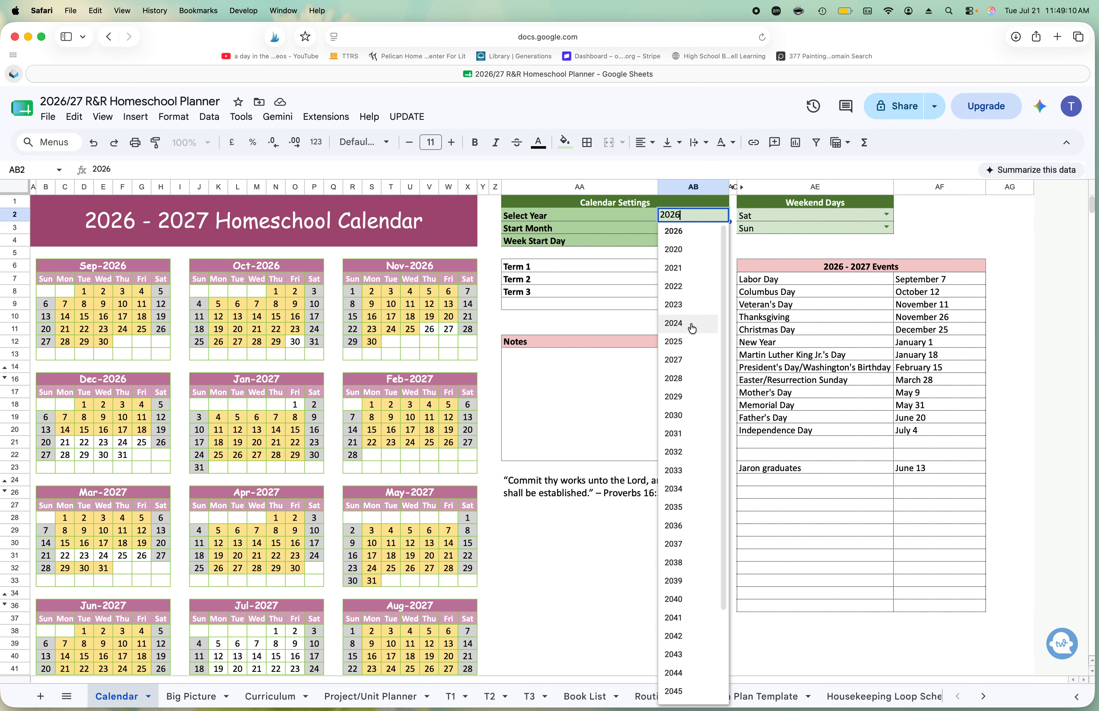
{"action": "left_click", "coordinate": [689, 344]}
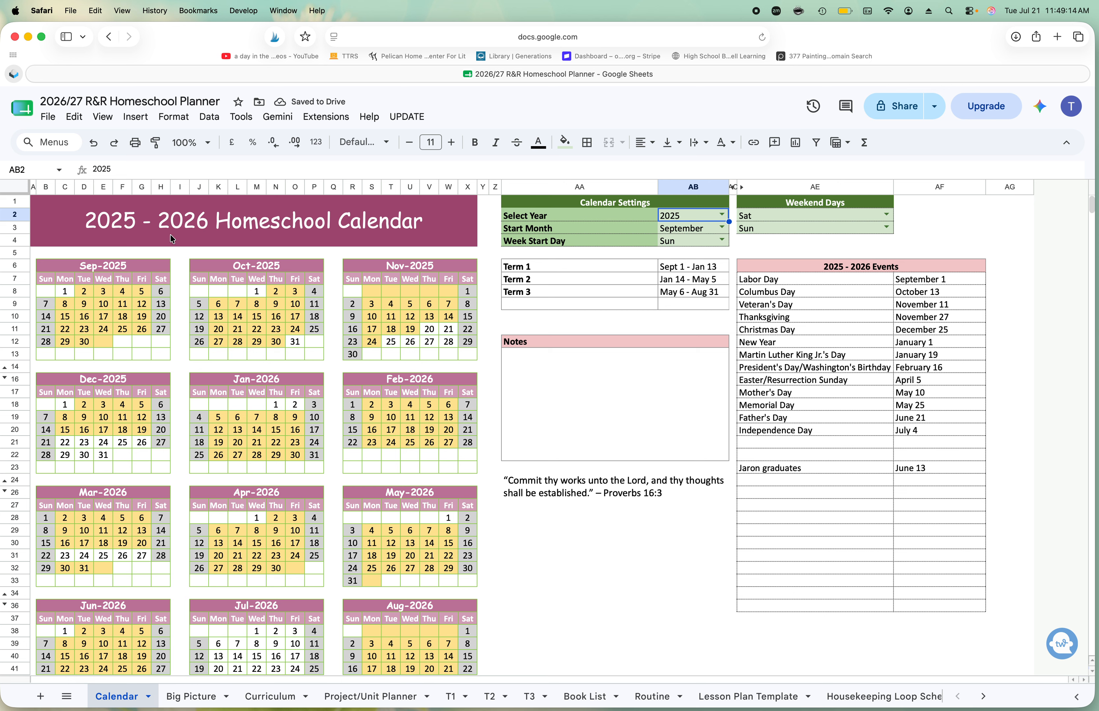
{"action": "left_click", "coordinate": [721, 215]}
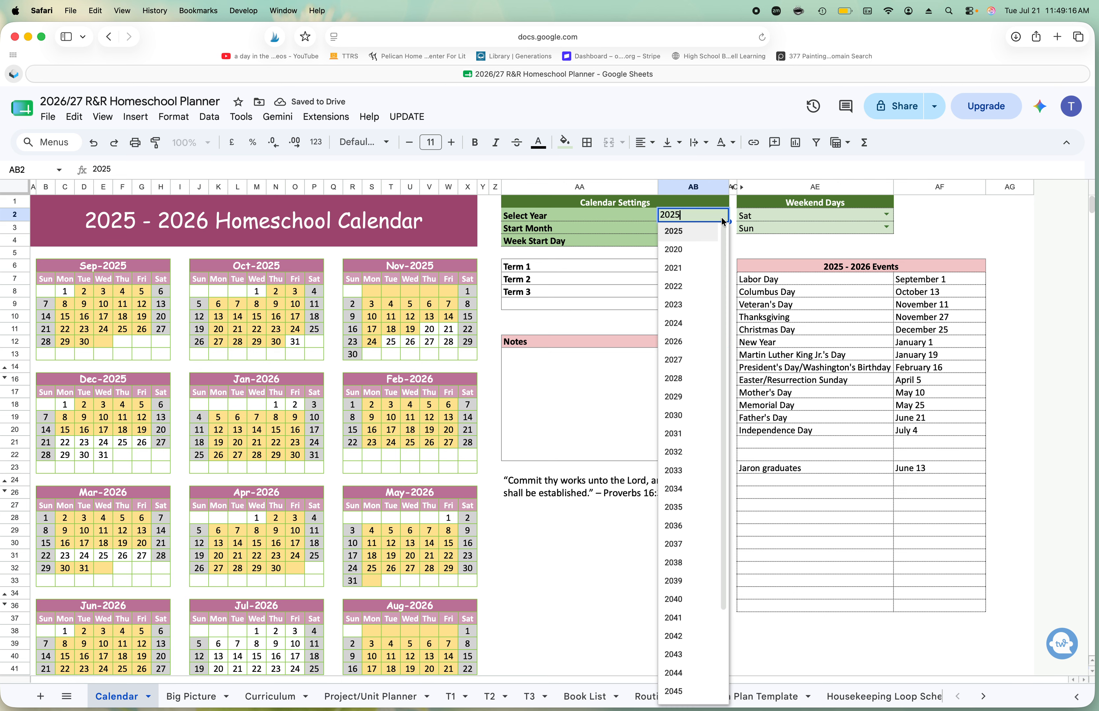
{"action": "left_click", "coordinate": [682, 342]}
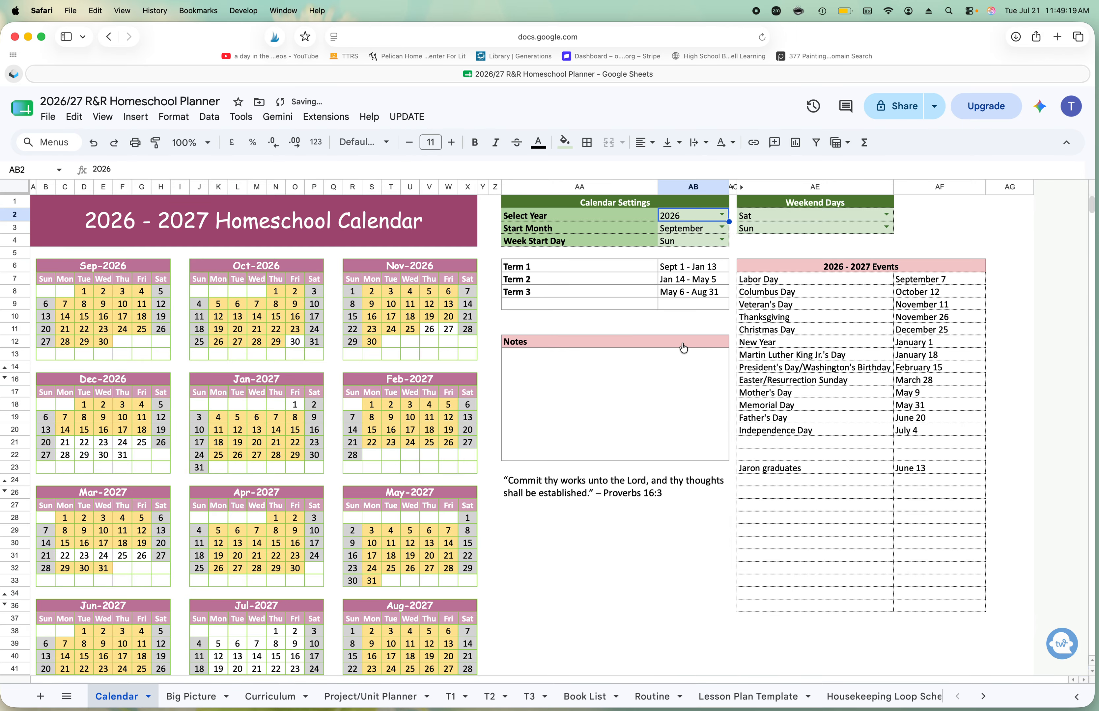
Step: Review the available choices for Start Month and Week Start Day in the Calendar Settings
{"action": "left_click", "coordinate": [723, 228]}
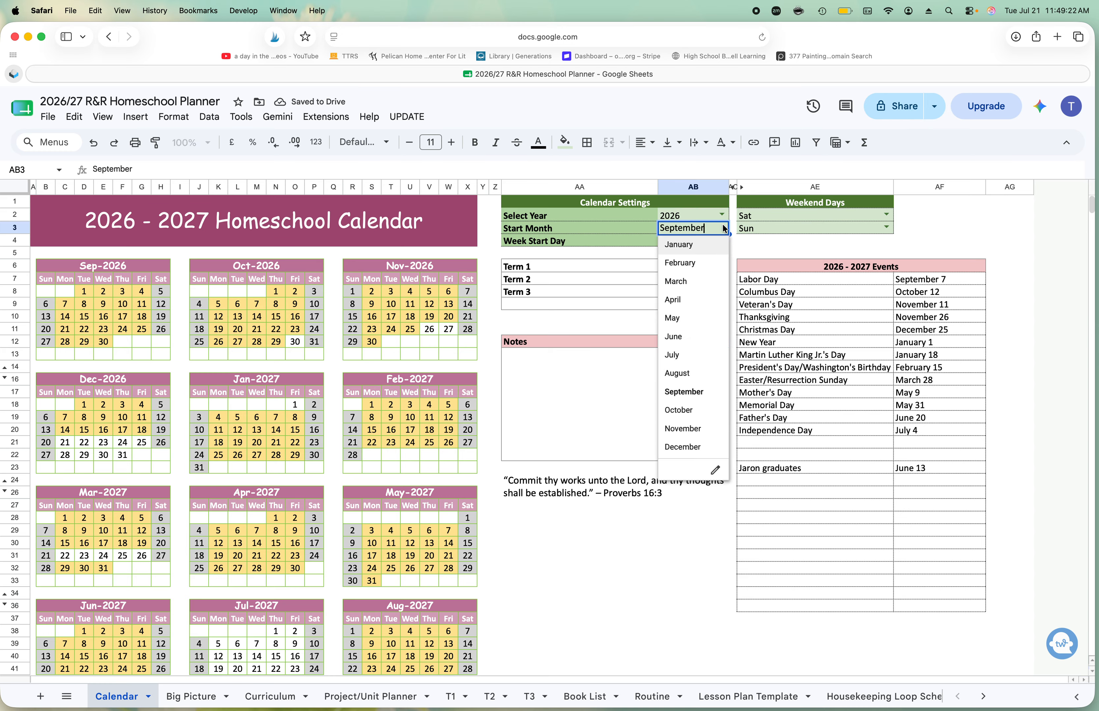
{"action": "left_click", "coordinate": [765, 244]}
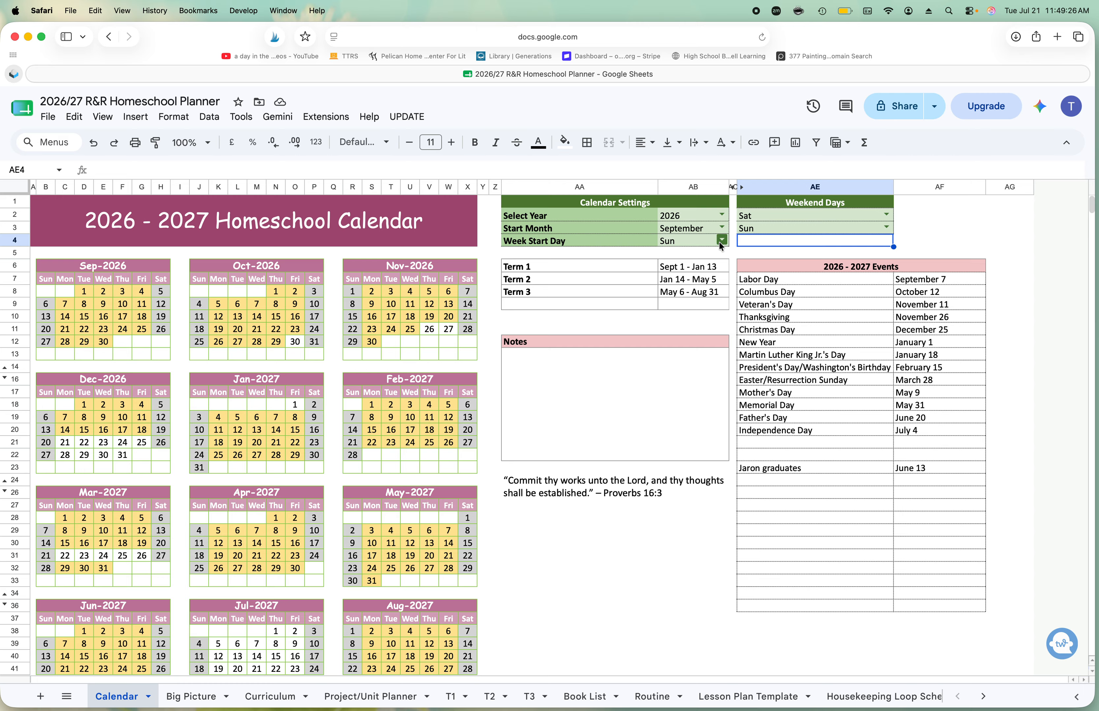
{"action": "left_click", "coordinate": [723, 228]}
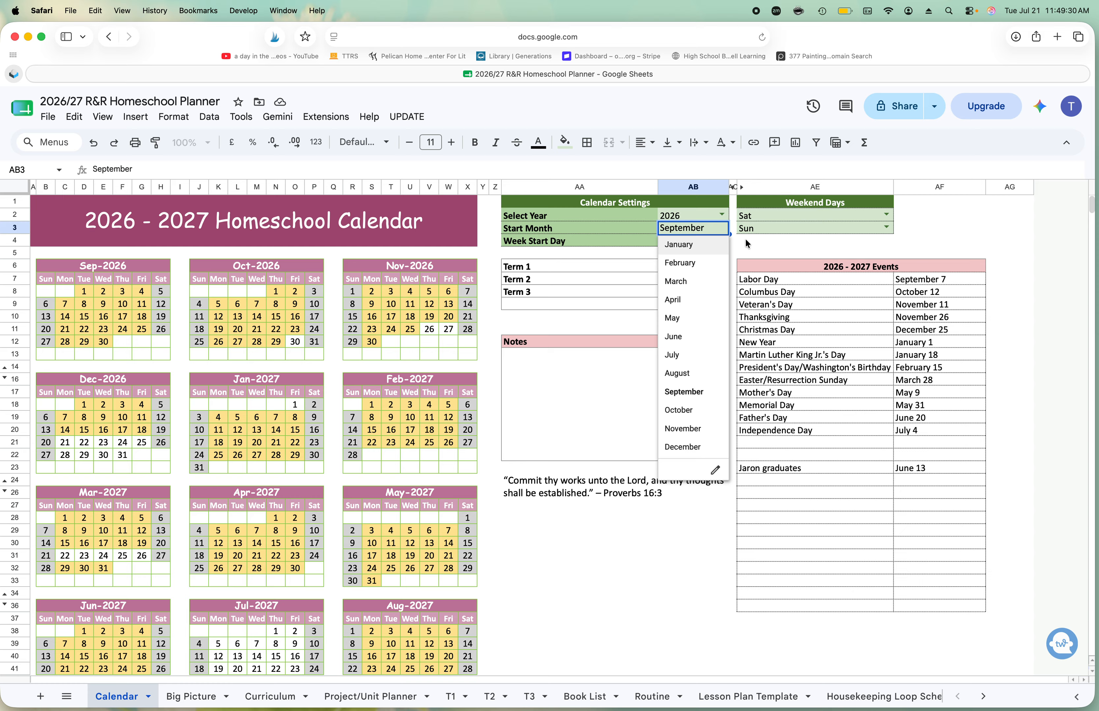
{"action": "left_click", "coordinate": [747, 243]}
{"action": "left_click", "coordinate": [721, 241]}
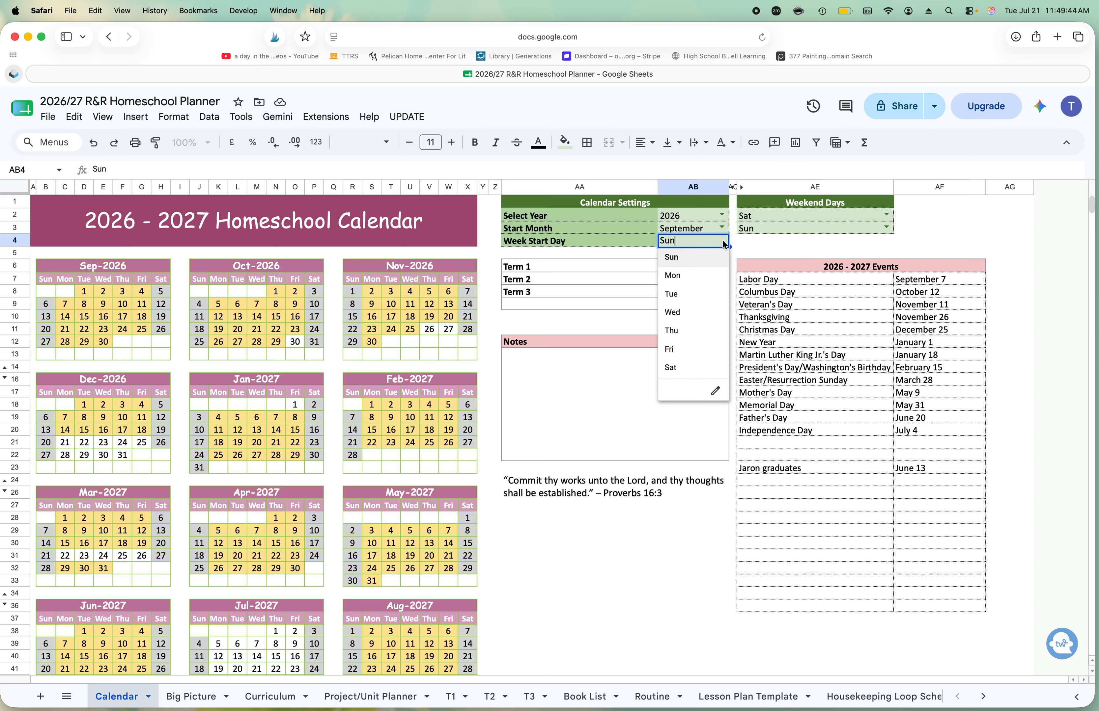
{"action": "left_click", "coordinate": [769, 240]}
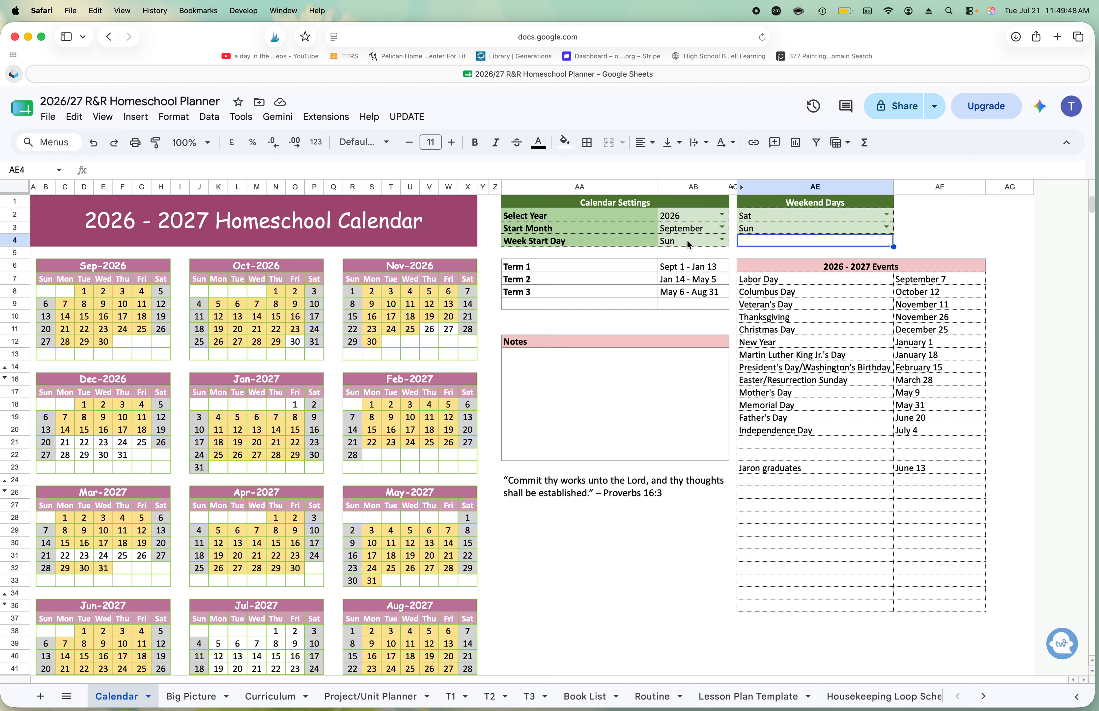
Step: Review the choices for the first weekend day and set it to Mon
{"action": "left_click", "coordinate": [887, 214]}
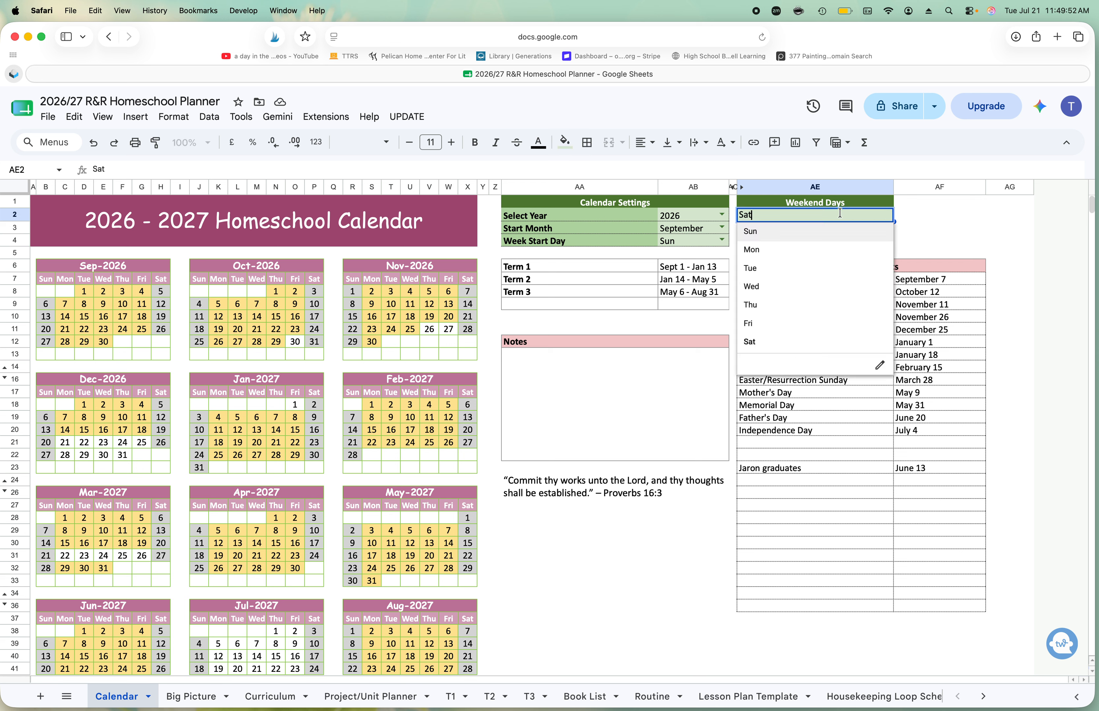
{"action": "left_click", "coordinate": [937, 237]}
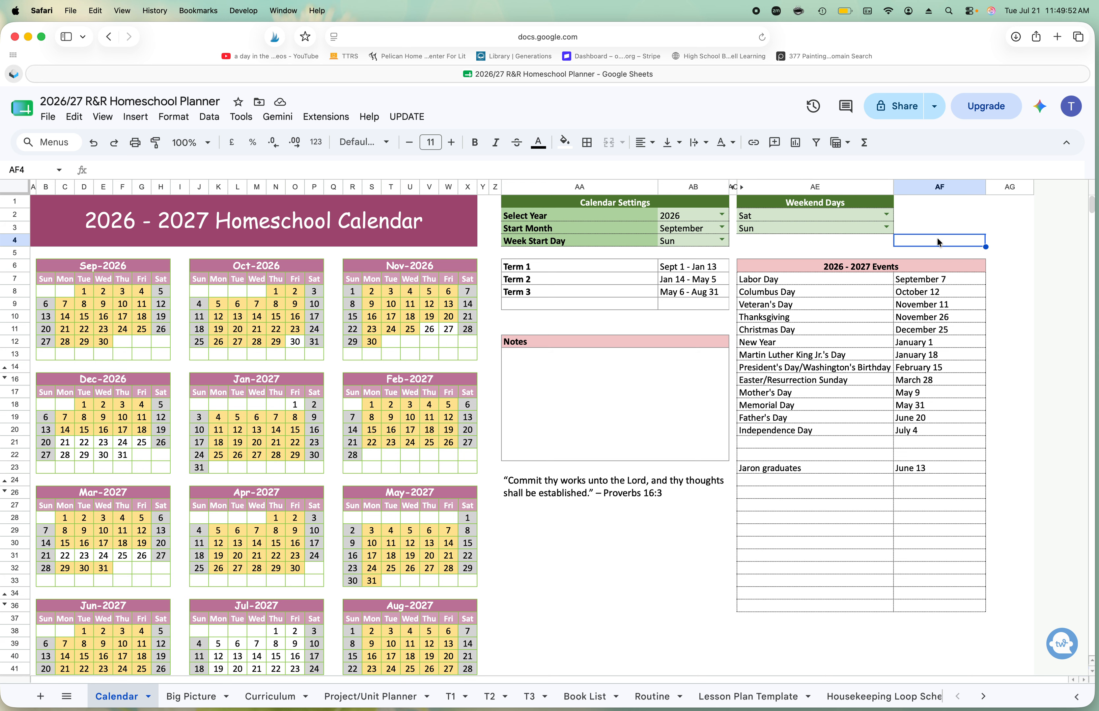
{"action": "left_click", "coordinate": [887, 215]}
{"action": "left_click", "coordinate": [803, 256]}
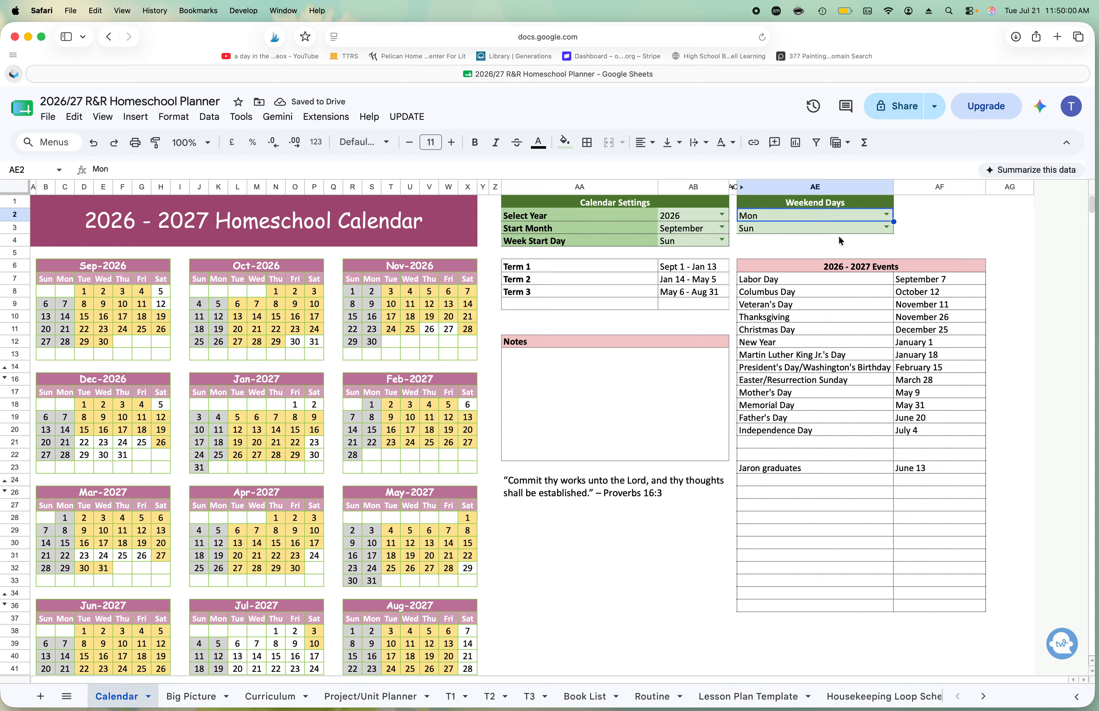
Step: Set the first weekend day to Sun and the second weekend day to Sat
{"action": "left_click", "coordinate": [884, 212]}
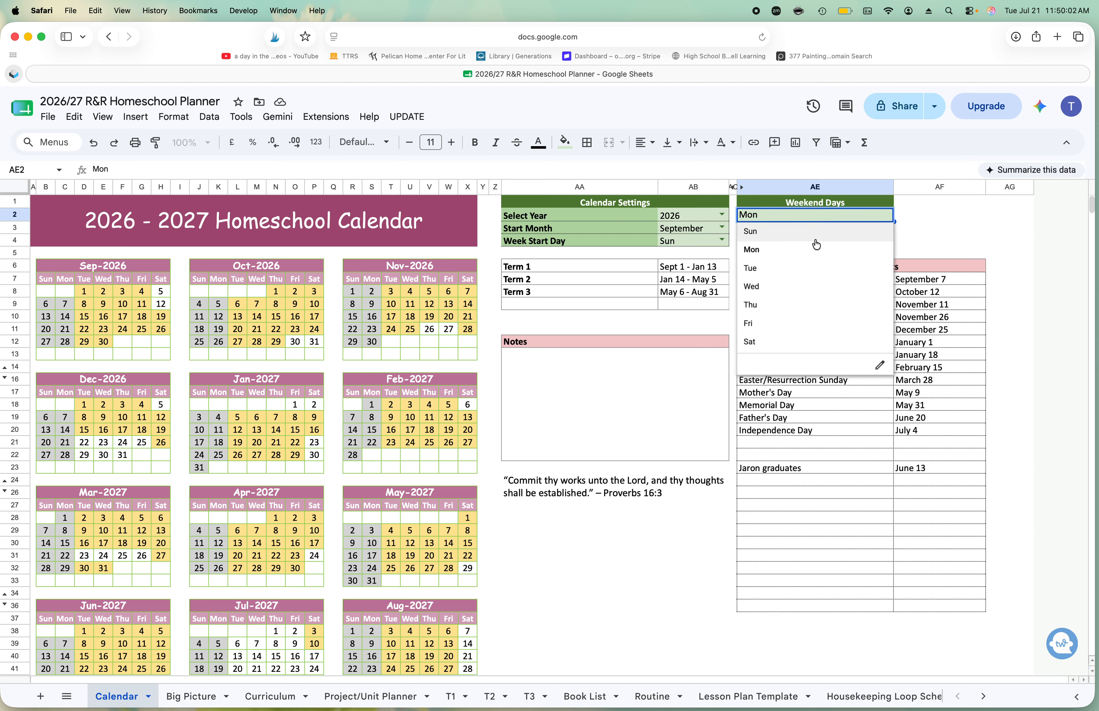
{"action": "left_click", "coordinate": [816, 239]}
{"action": "left_click", "coordinate": [885, 227]}
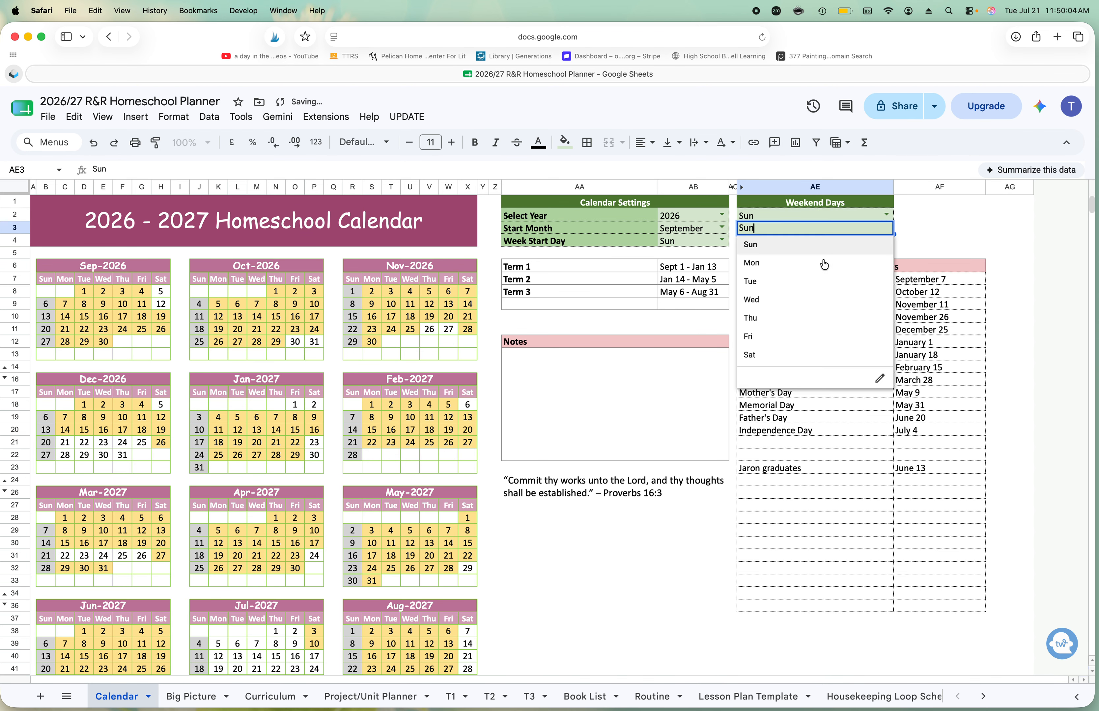
{"action": "left_click", "coordinate": [807, 354]}
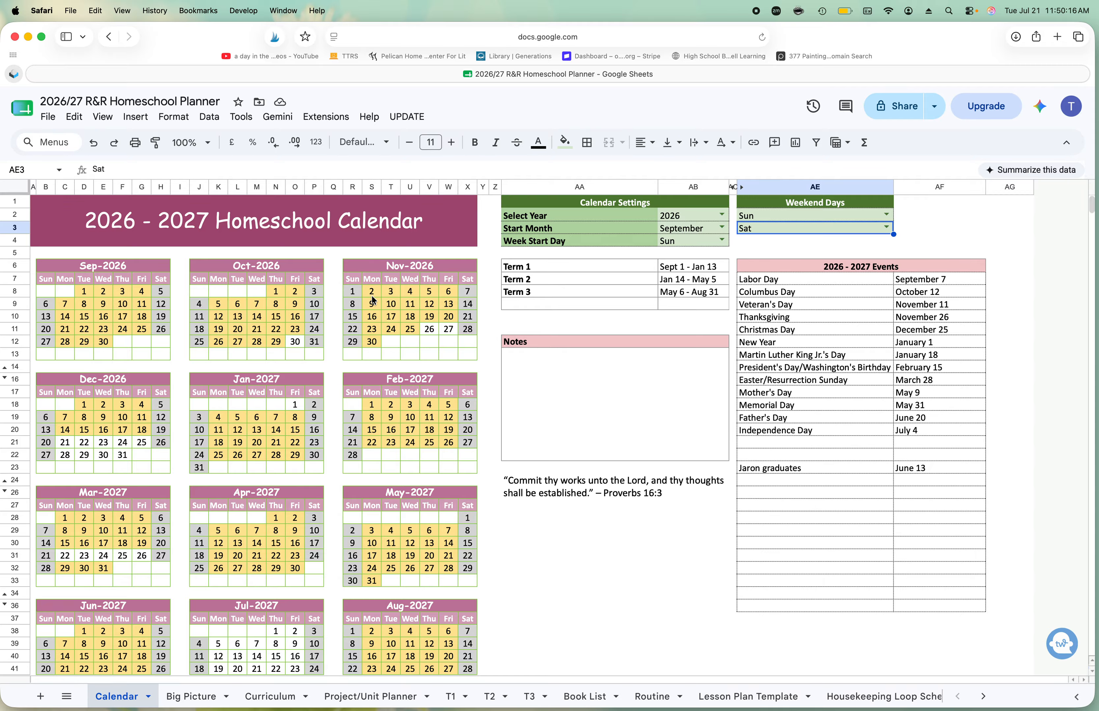
Step: Examine the shaded school days in November and the fill colour choices for the November 11 cell
{"action": "left_click", "coordinate": [393, 330]}
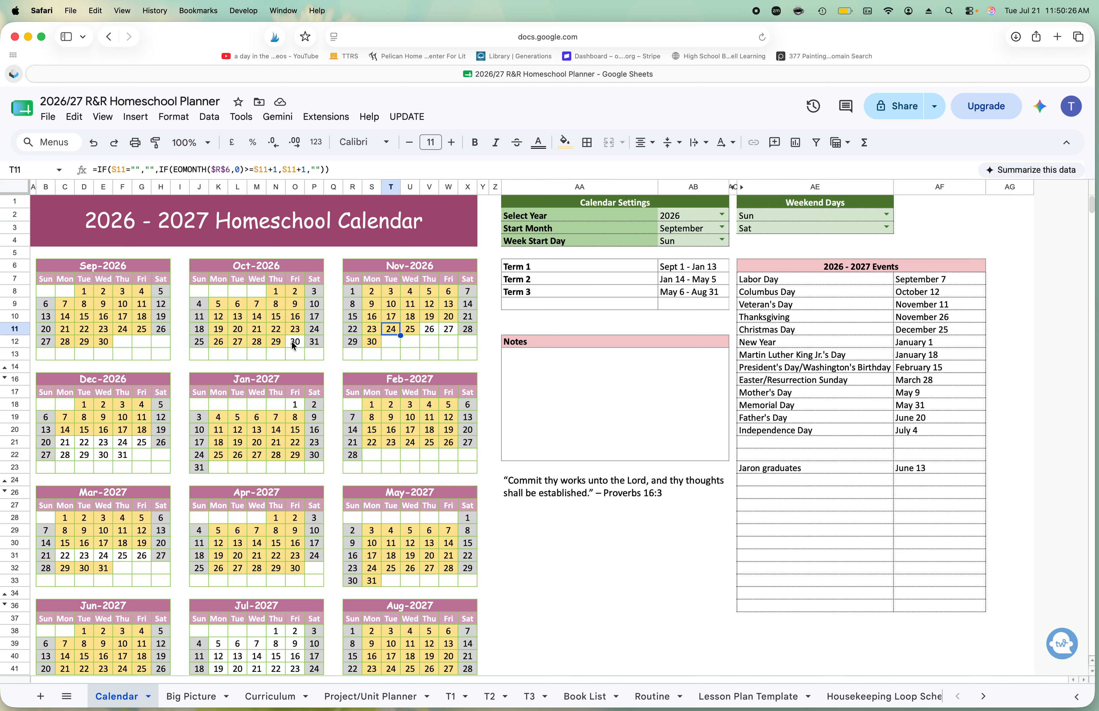
{"action": "scroll", "coordinate": [292, 341], "scroll_direction": "down", "scroll_amount": 2}
{"action": "left_click", "coordinate": [409, 278]}
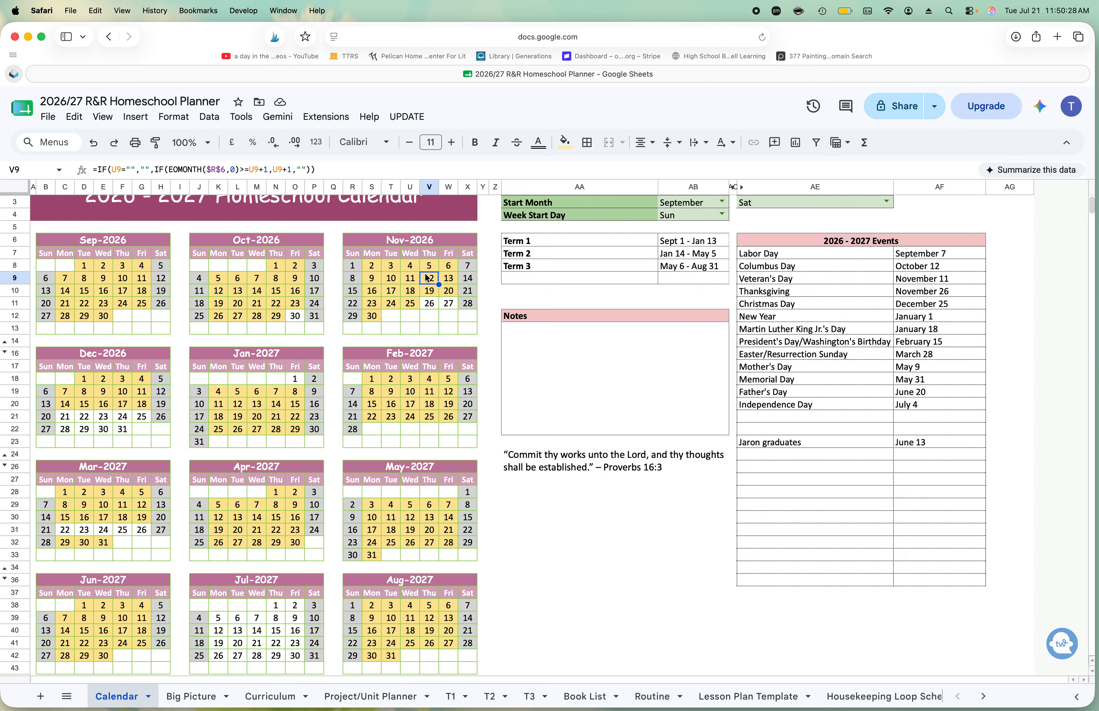
{"action": "left_click", "coordinate": [570, 147]}
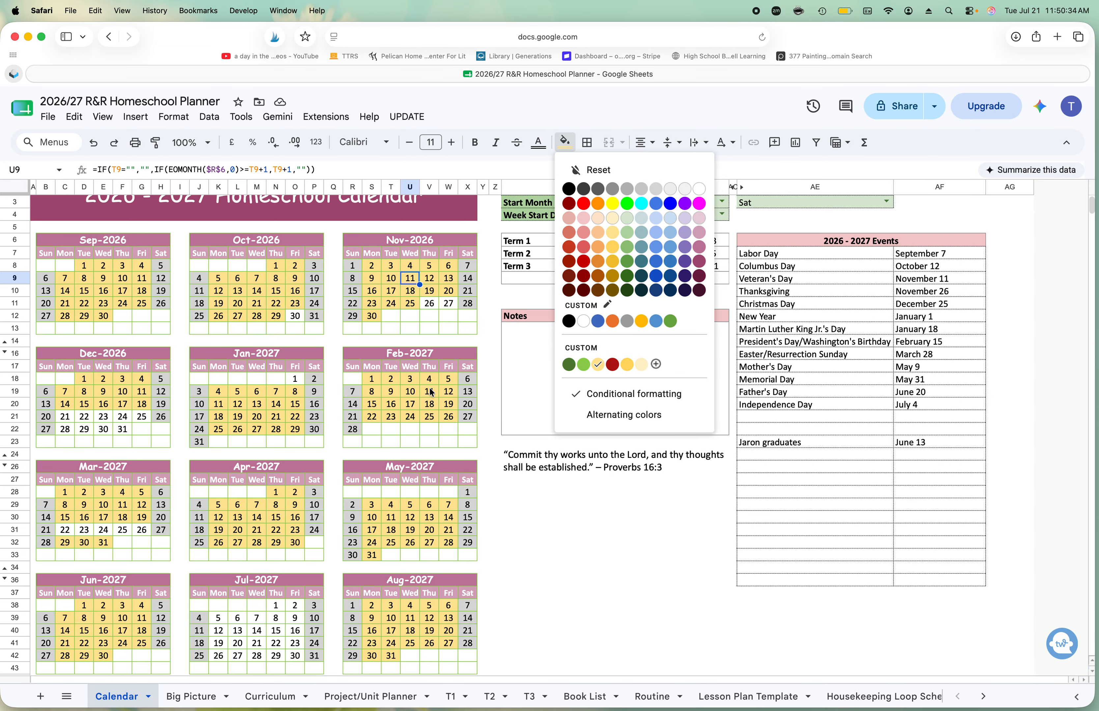
{"action": "left_click", "coordinate": [419, 391]}
Step: Examine the School Days colour key and the counting formula beside it below the calendar
{"action": "scroll", "coordinate": [395, 407], "scroll_direction": "down", "scroll_amount": 5}
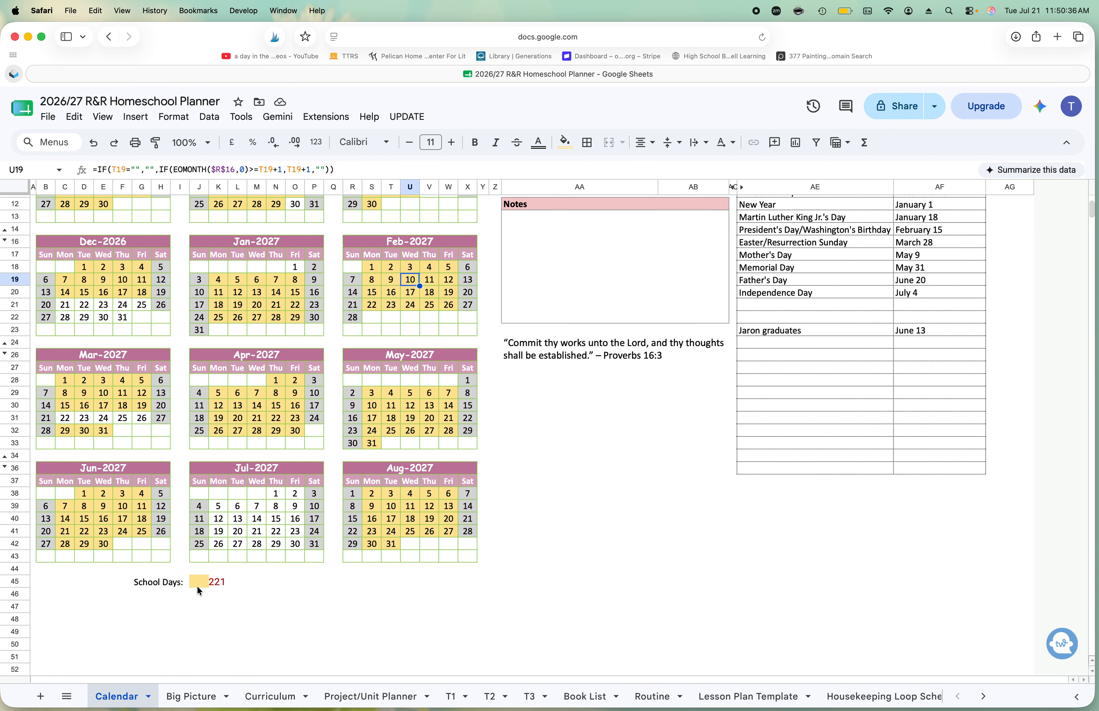
{"action": "left_click", "coordinate": [198, 585]}
{"action": "left_click", "coordinate": [220, 583]}
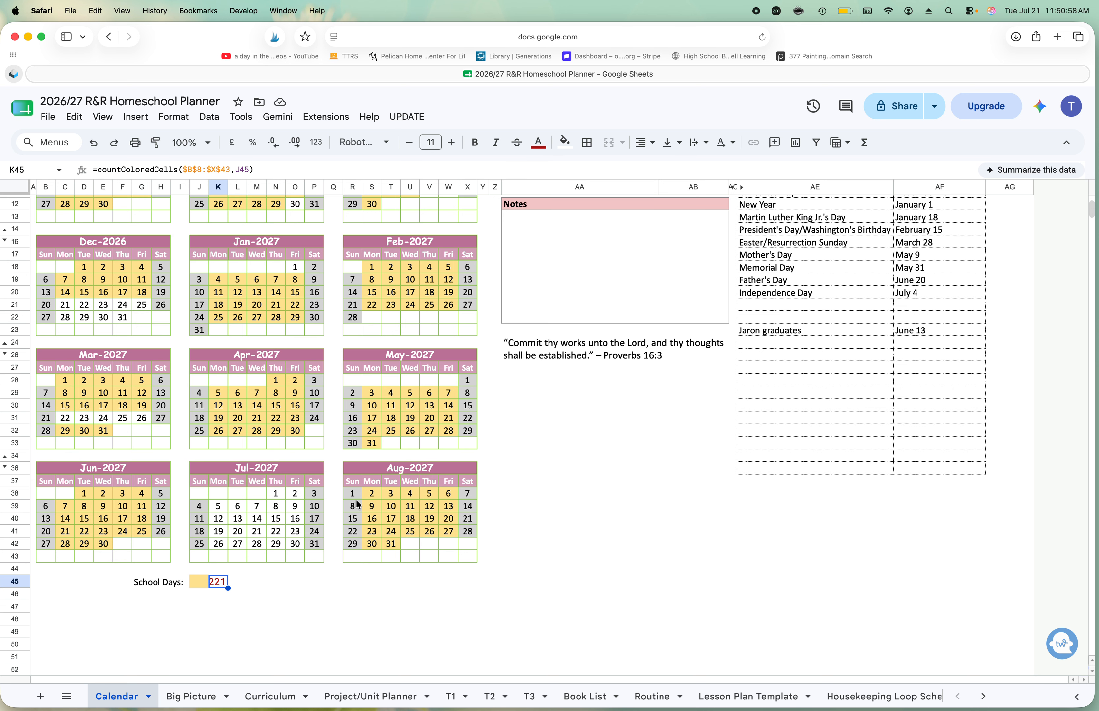
Step: Examine the Notes box, the term names and date ranges, and the Labor Day entry in the events list
{"action": "scroll", "coordinate": [355, 498], "scroll_direction": "up", "scroll_amount": 5}
{"action": "left_click", "coordinate": [588, 380]}
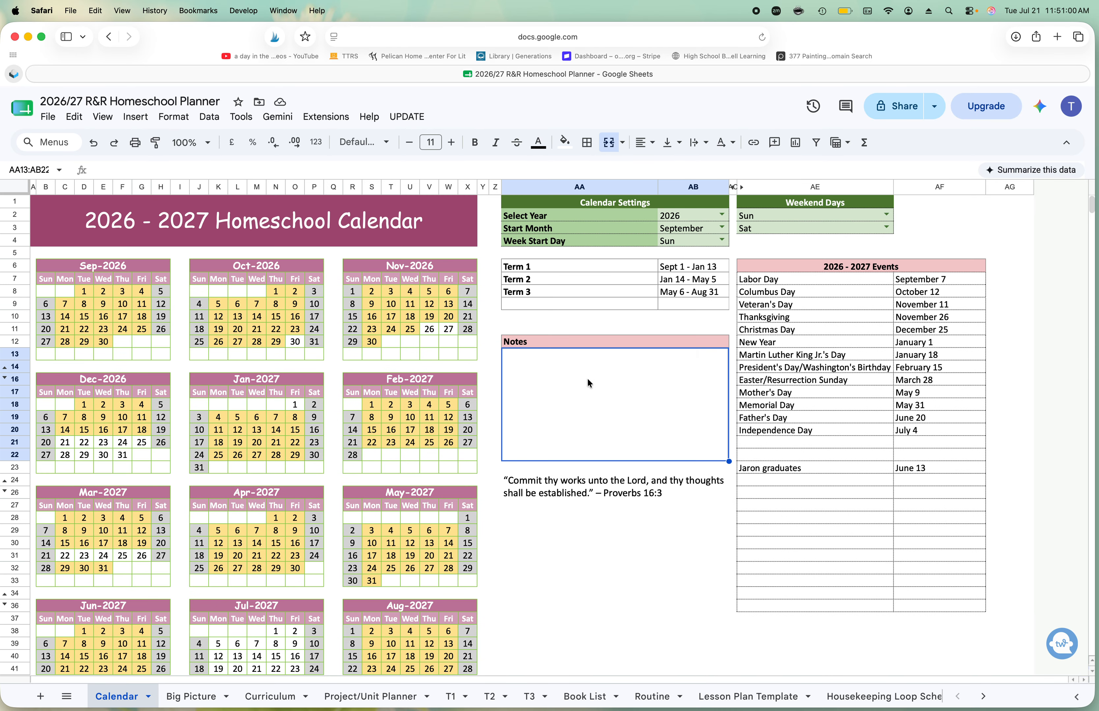
{"action": "left_click", "coordinate": [569, 265]}
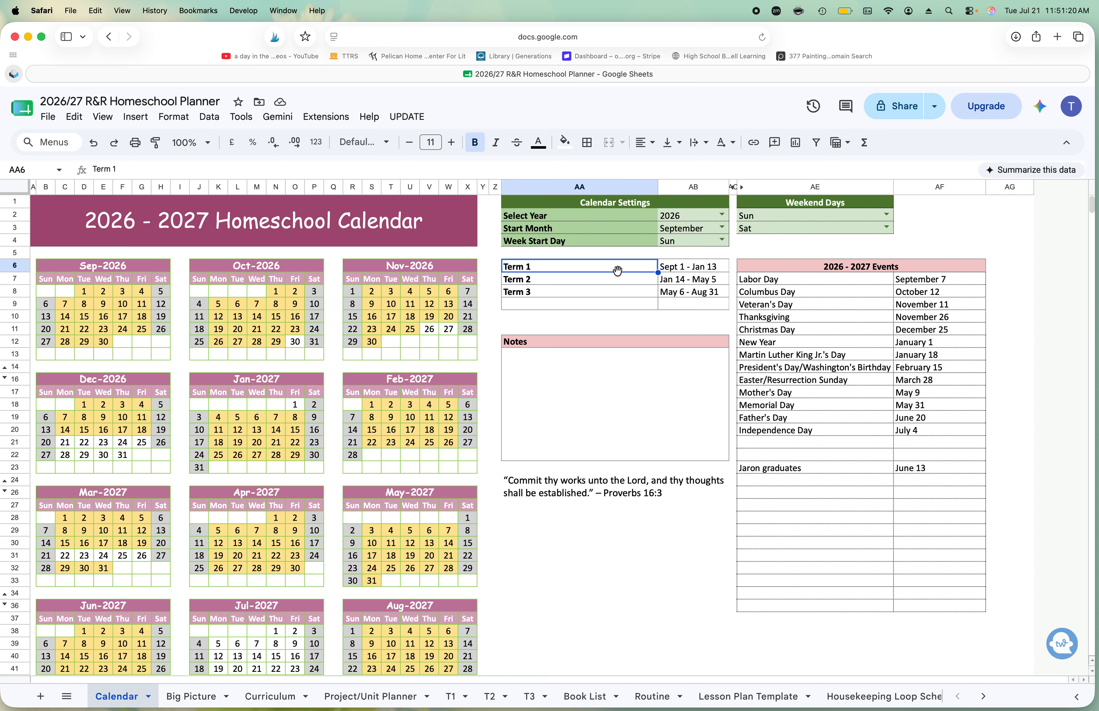
{"action": "left_click", "coordinate": [669, 265]}
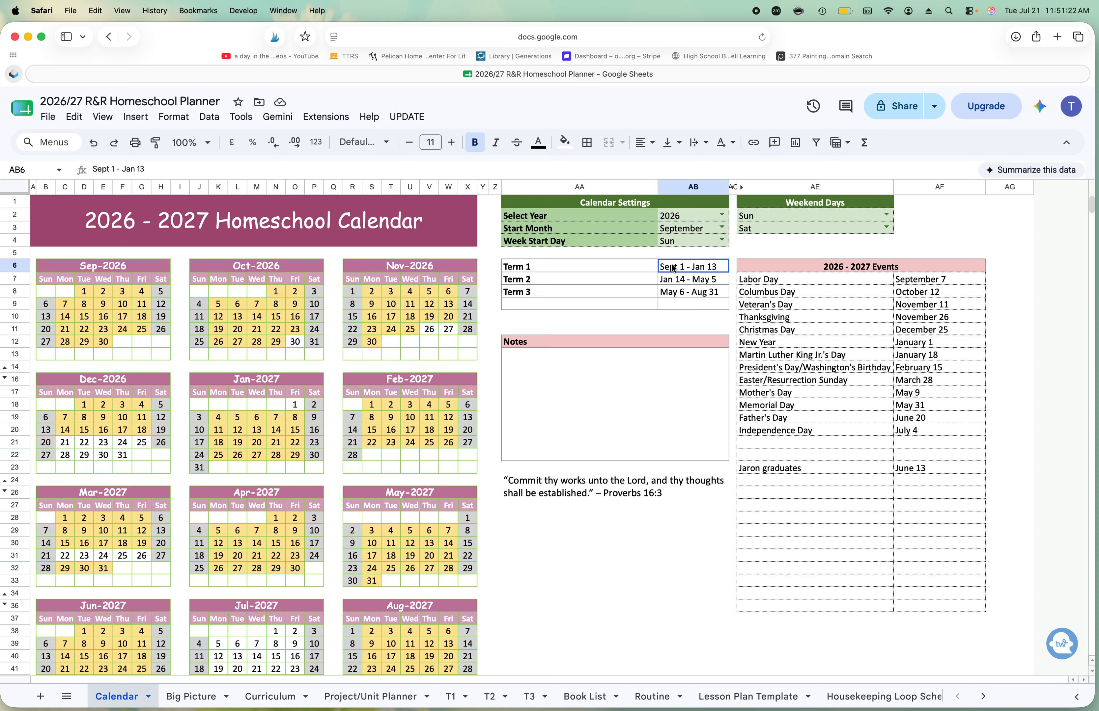
{"action": "double_click", "coordinate": [673, 266]}
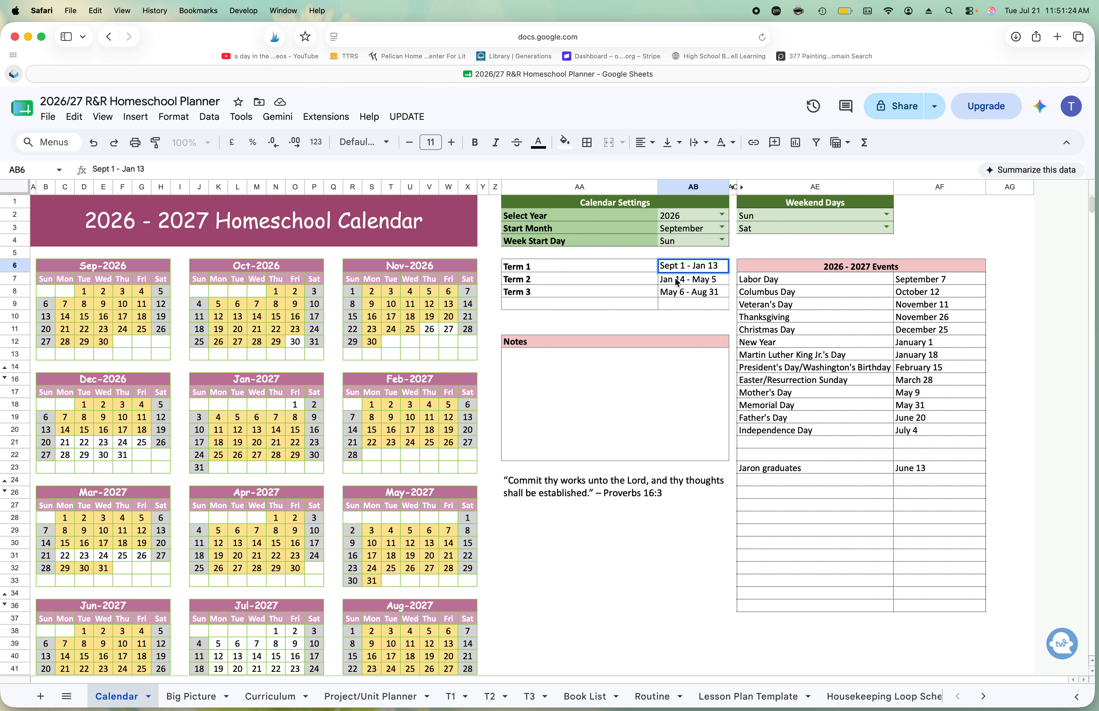
{"action": "left_click", "coordinate": [676, 294]}
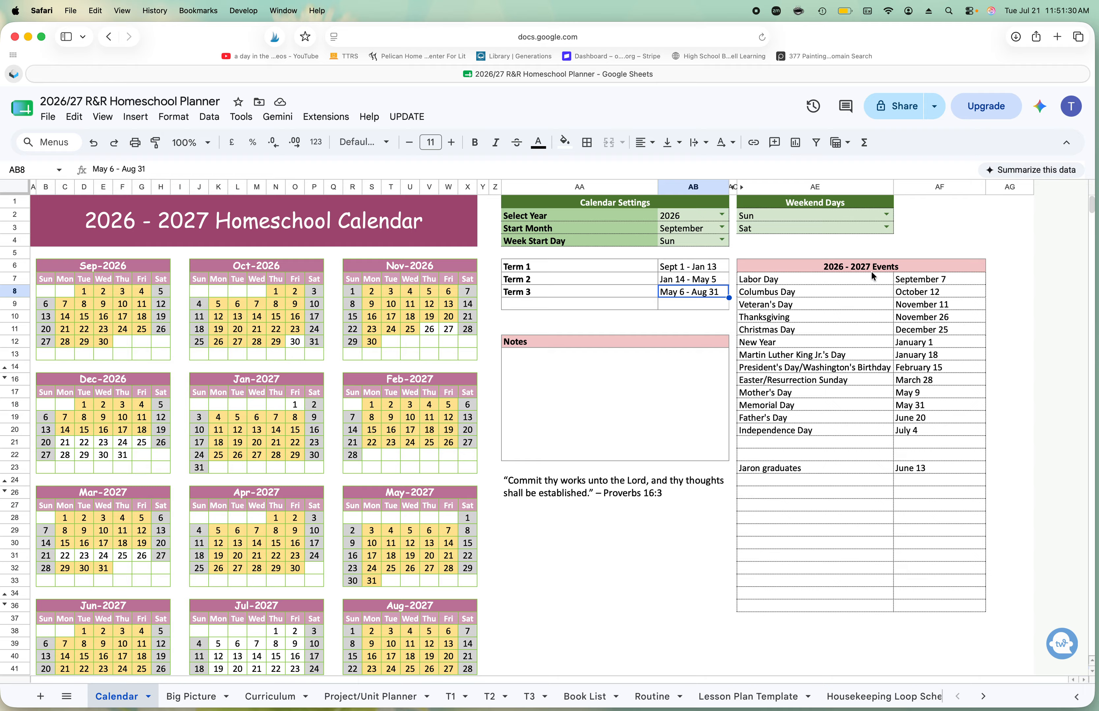
{"action": "left_click", "coordinate": [857, 281]}
{"action": "left_click", "coordinate": [911, 285]}
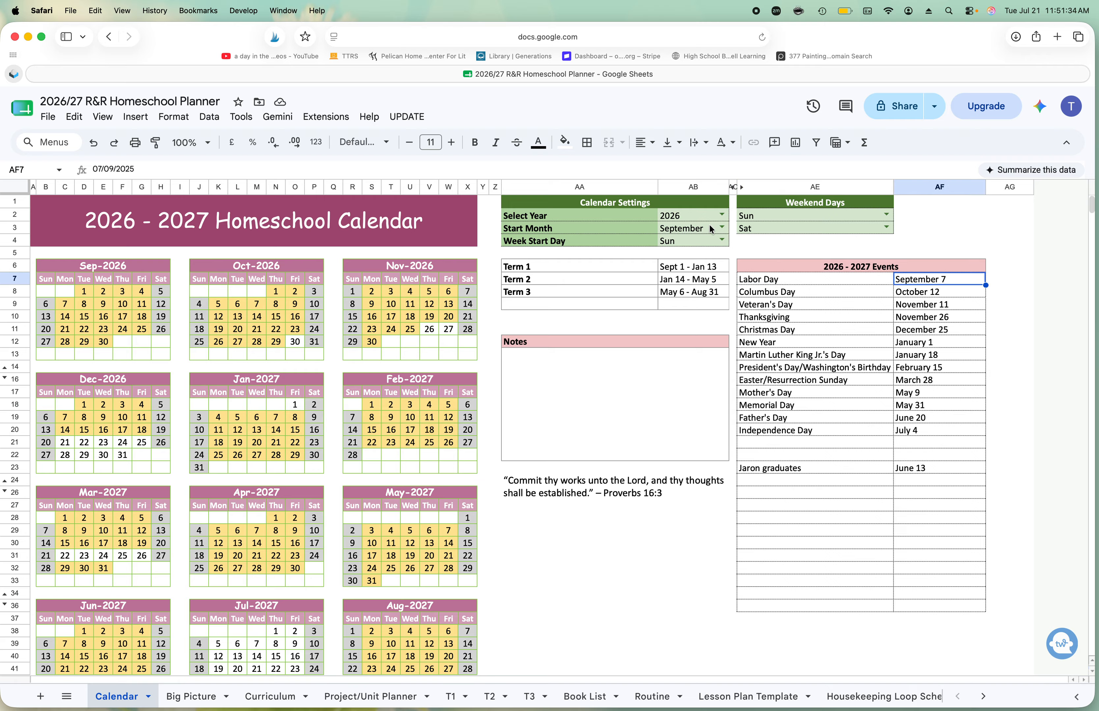
Step: Set the calendar year to 2020 and run the planner's custom update script
{"action": "left_click", "coordinate": [720, 215]}
{"action": "left_click", "coordinate": [690, 258]}
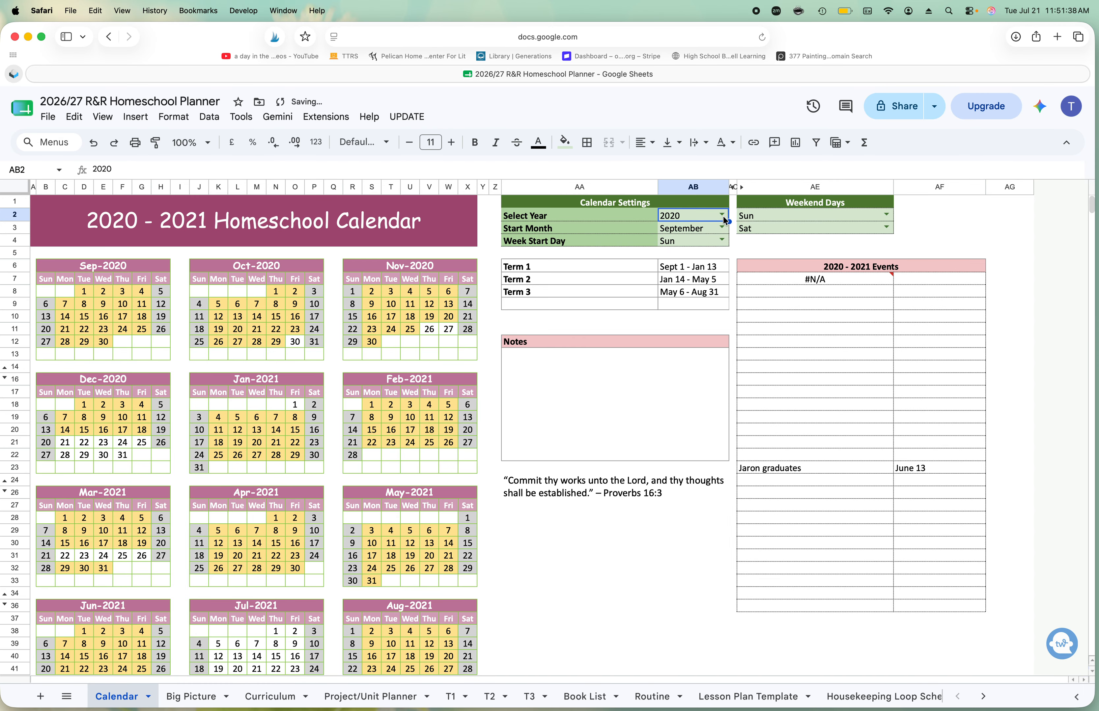
{"action": "left_click", "coordinate": [407, 117]}
{"action": "left_click", "coordinate": [416, 137]}
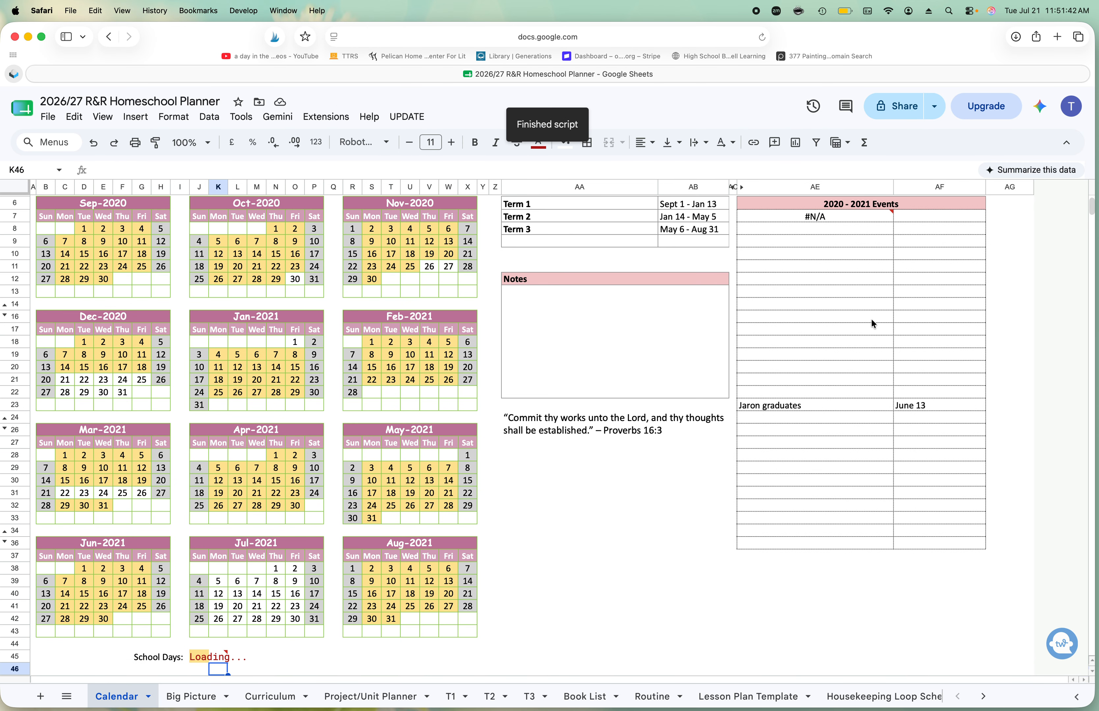
{"action": "scroll", "coordinate": [873, 323], "scroll_direction": "up", "scroll_amount": 3}
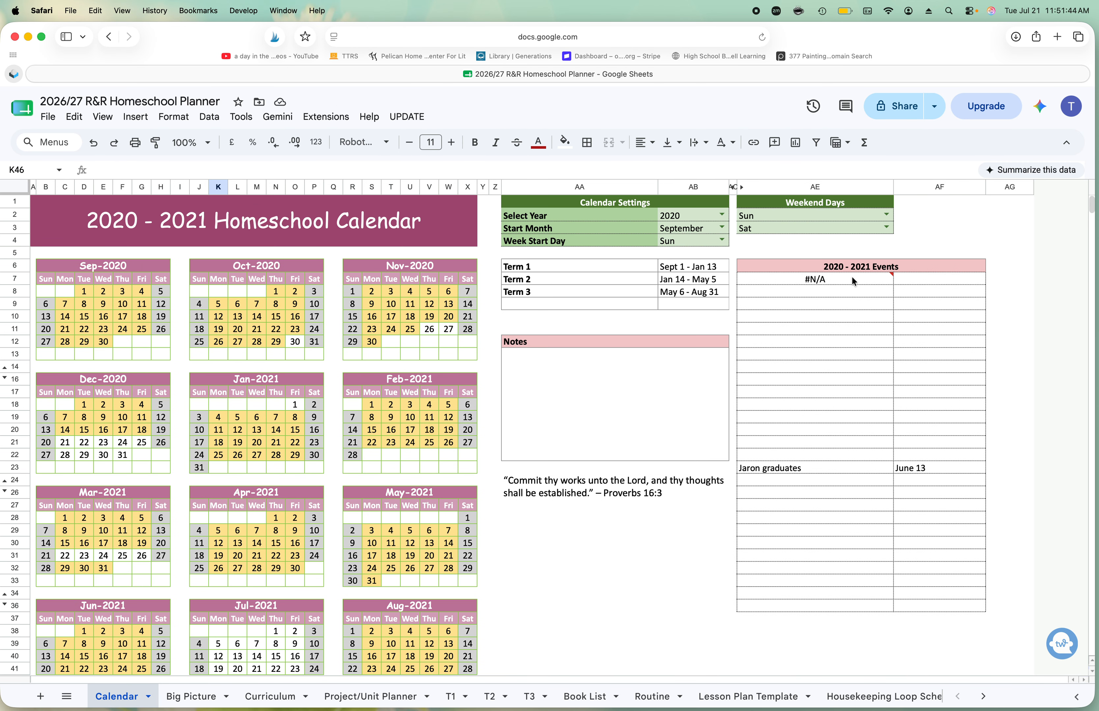
Step: Select 2025 as the calendar year, and finish by setting it to 2026
{"action": "left_click", "coordinate": [721, 216]}
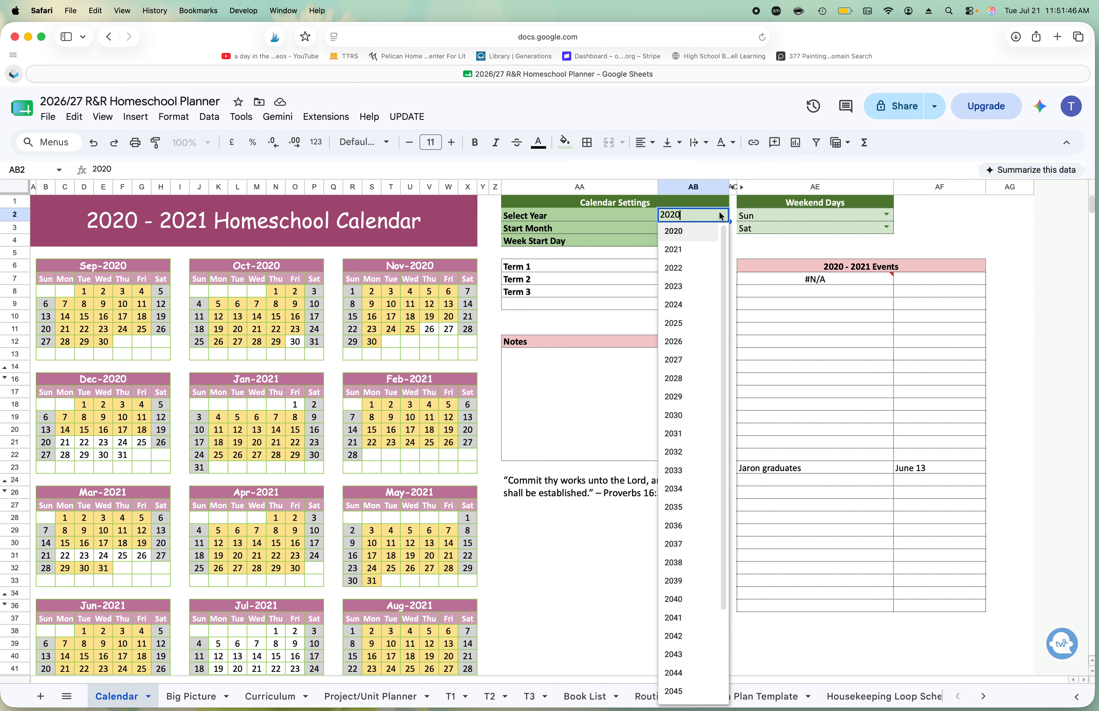
{"action": "left_click", "coordinate": [685, 322]}
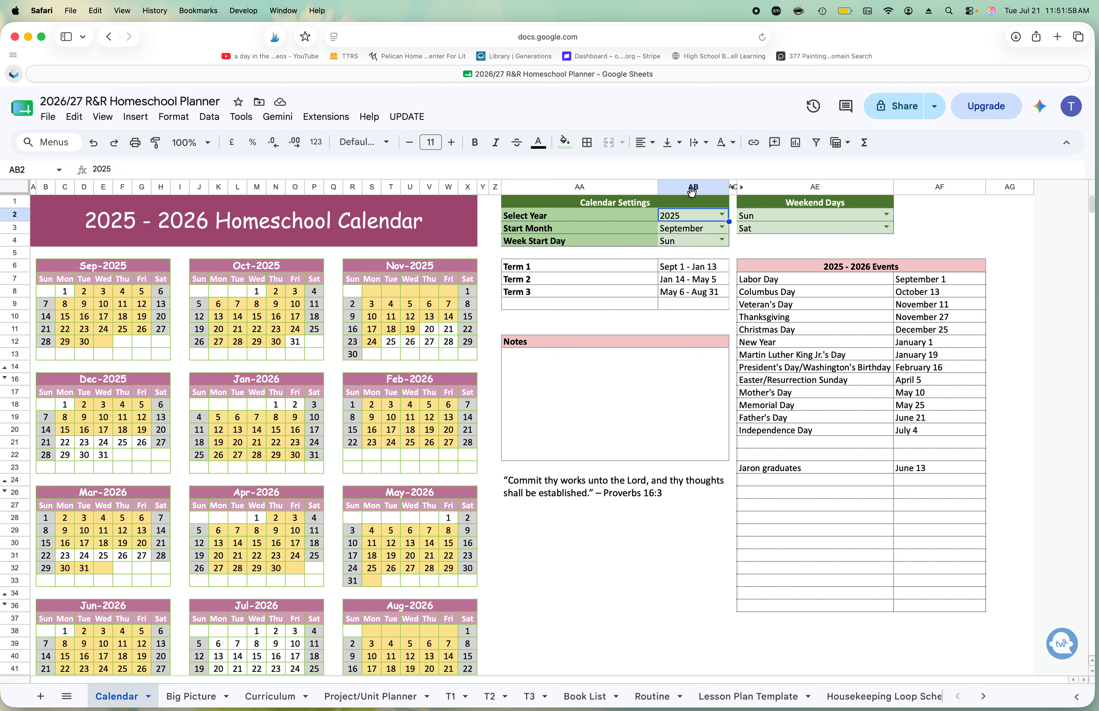
{"action": "left_click", "coordinate": [721, 216]}
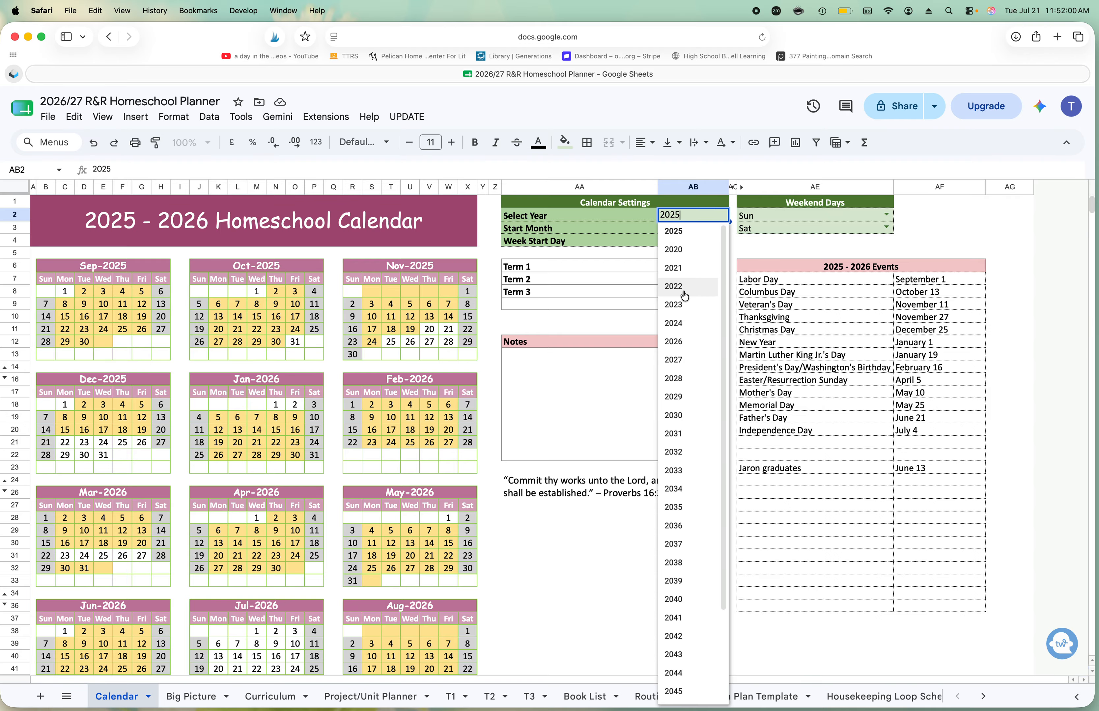
{"action": "left_click", "coordinate": [682, 343]}
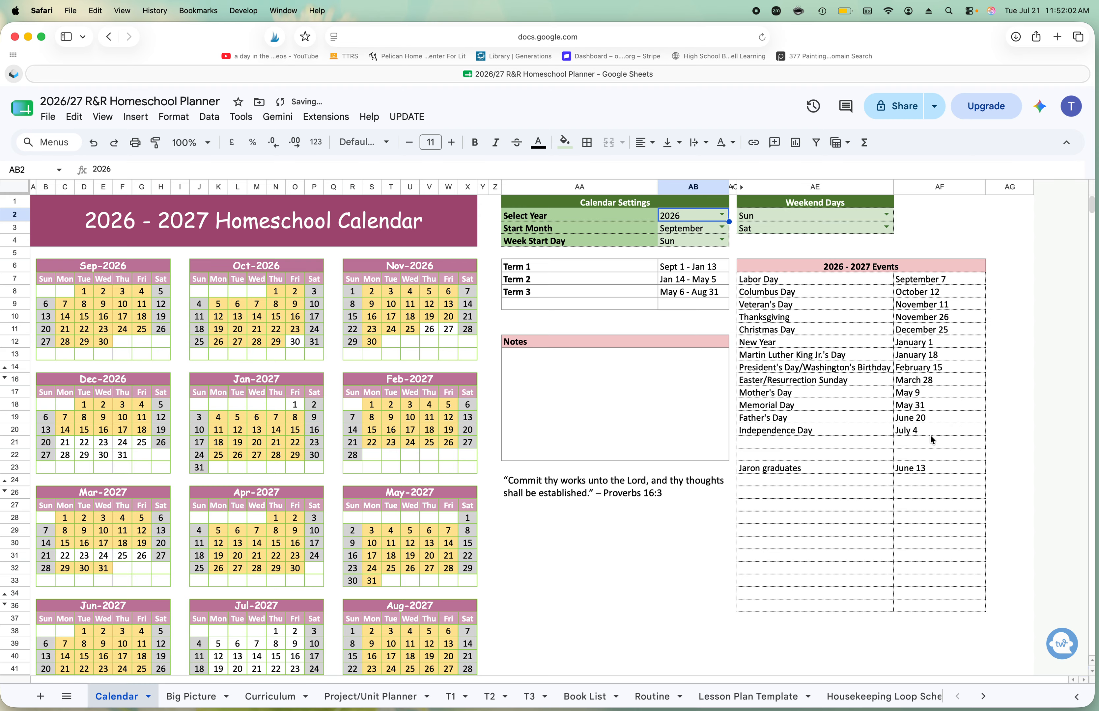
Step: Examine the custom graduation event and its date in the 2026 - 2027 Events list
{"action": "left_click", "coordinate": [771, 471]}
{"action": "left_click", "coordinate": [909, 468]}
{"action": "left_click", "coordinate": [837, 468]}
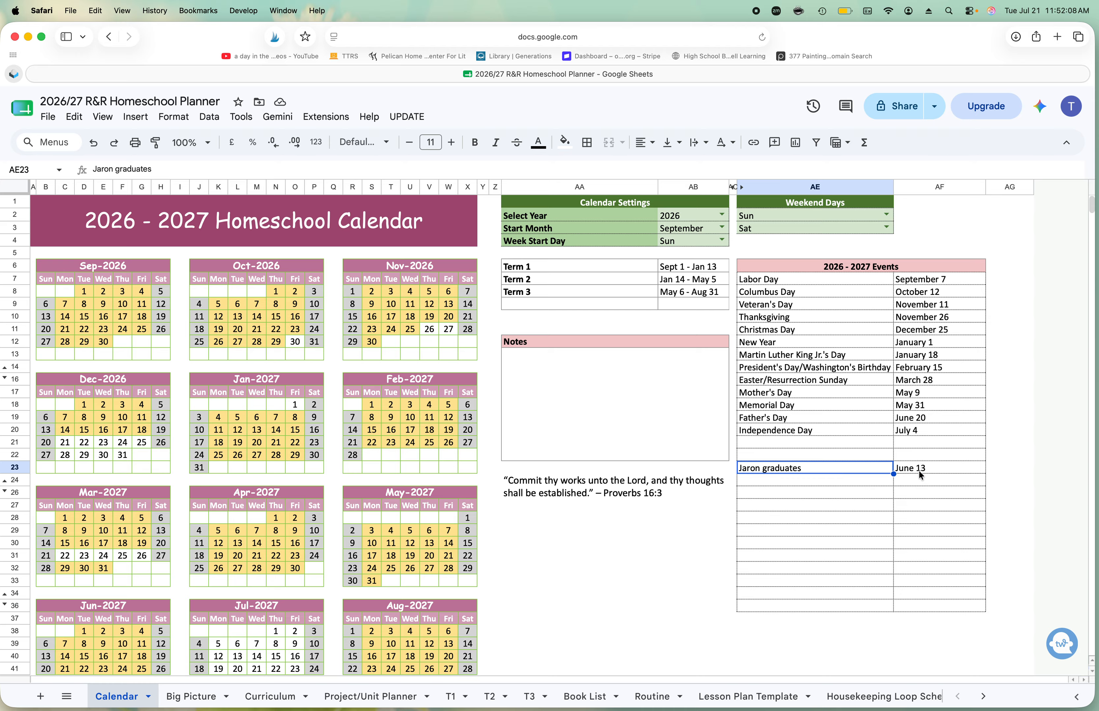
{"action": "left_click", "coordinate": [917, 471]}
{"action": "left_click", "coordinate": [760, 471]}
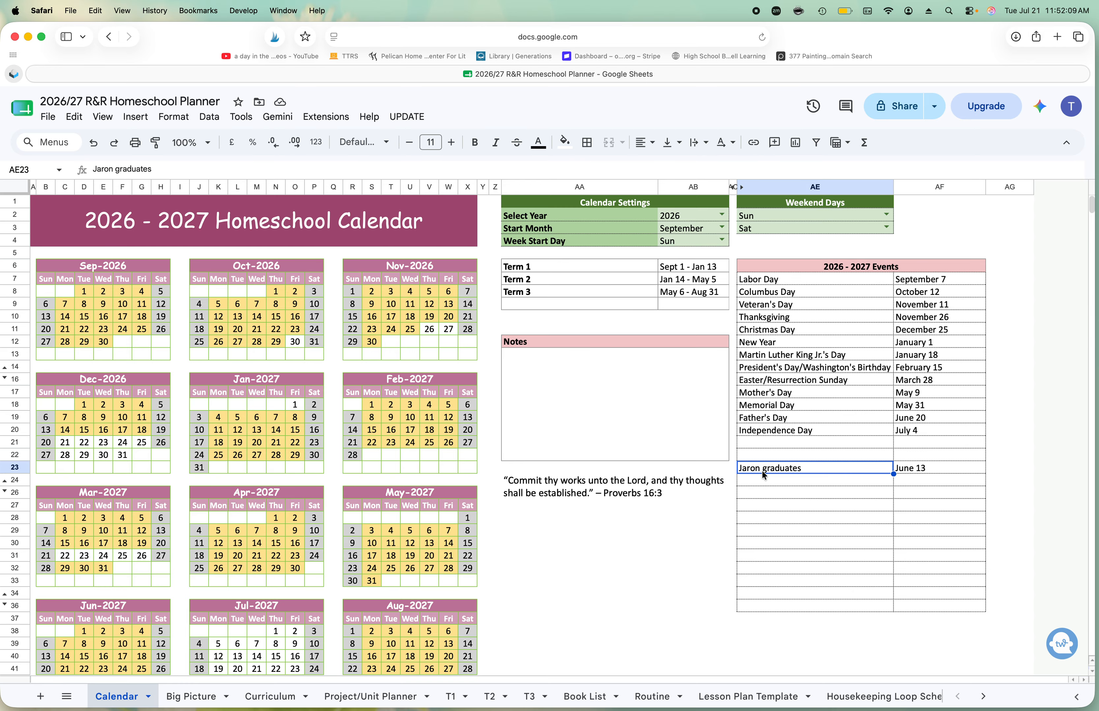
Step: Check the graduation event's date, and review the Big Picture sheet's vision, evaluation, yearly goals and individual goals
{"action": "left_click", "coordinate": [904, 469]}
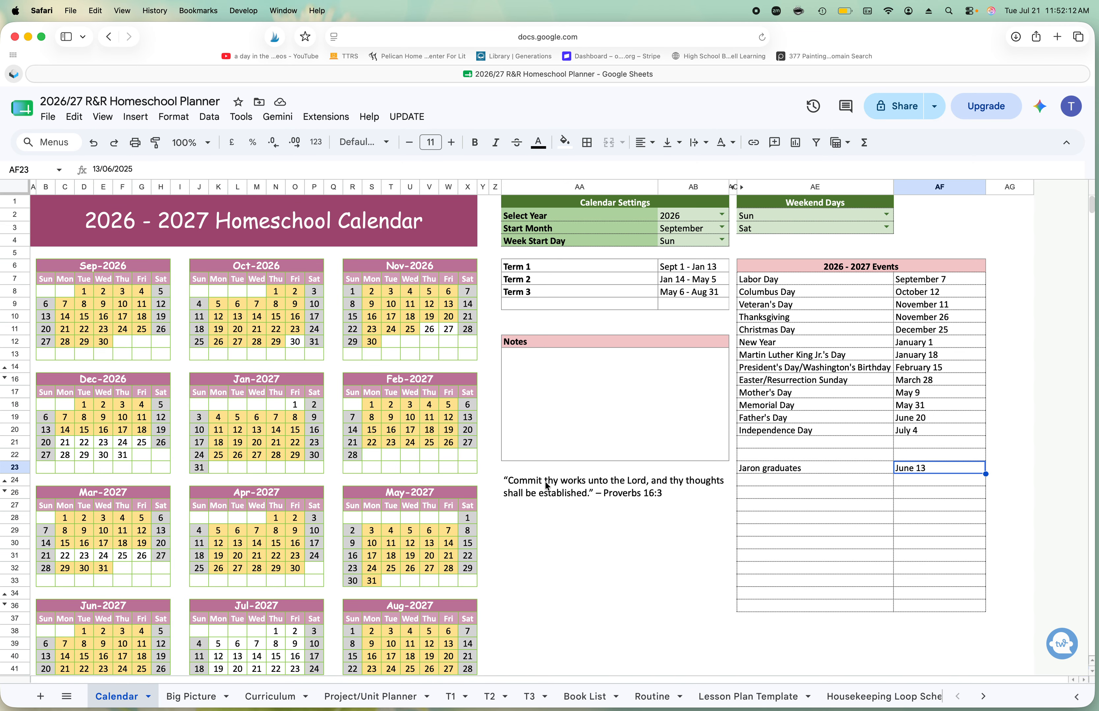
{"action": "left_click", "coordinate": [194, 697]}
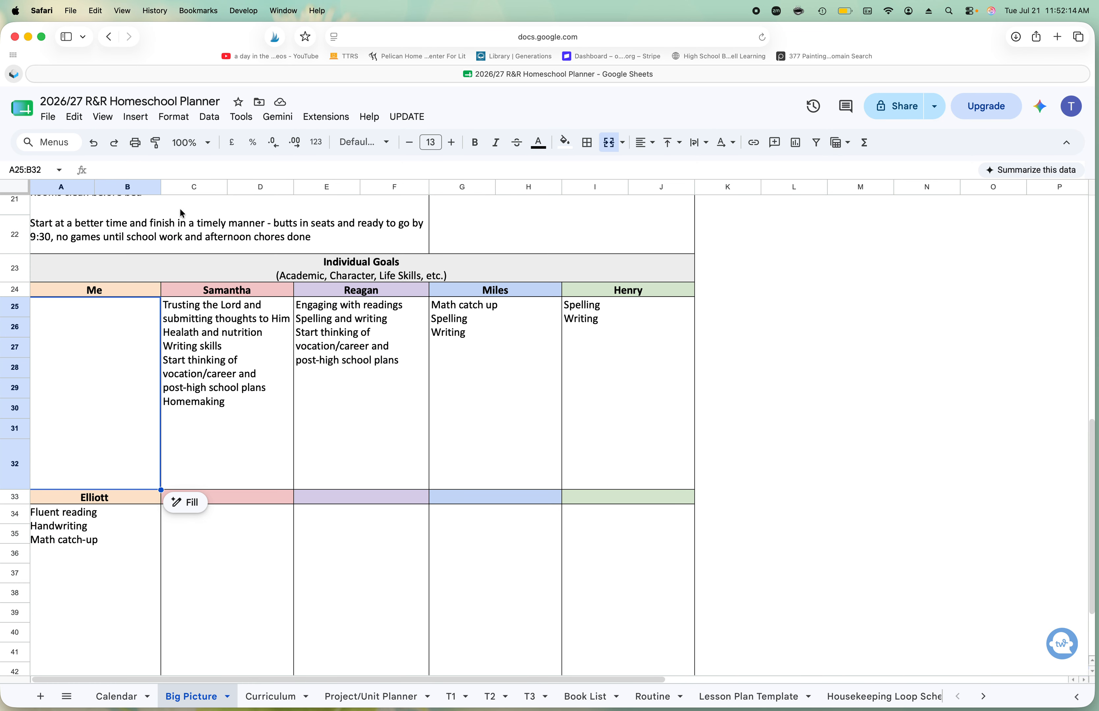
{"action": "scroll", "coordinate": [172, 344], "scroll_direction": "up", "scroll_amount": 10}
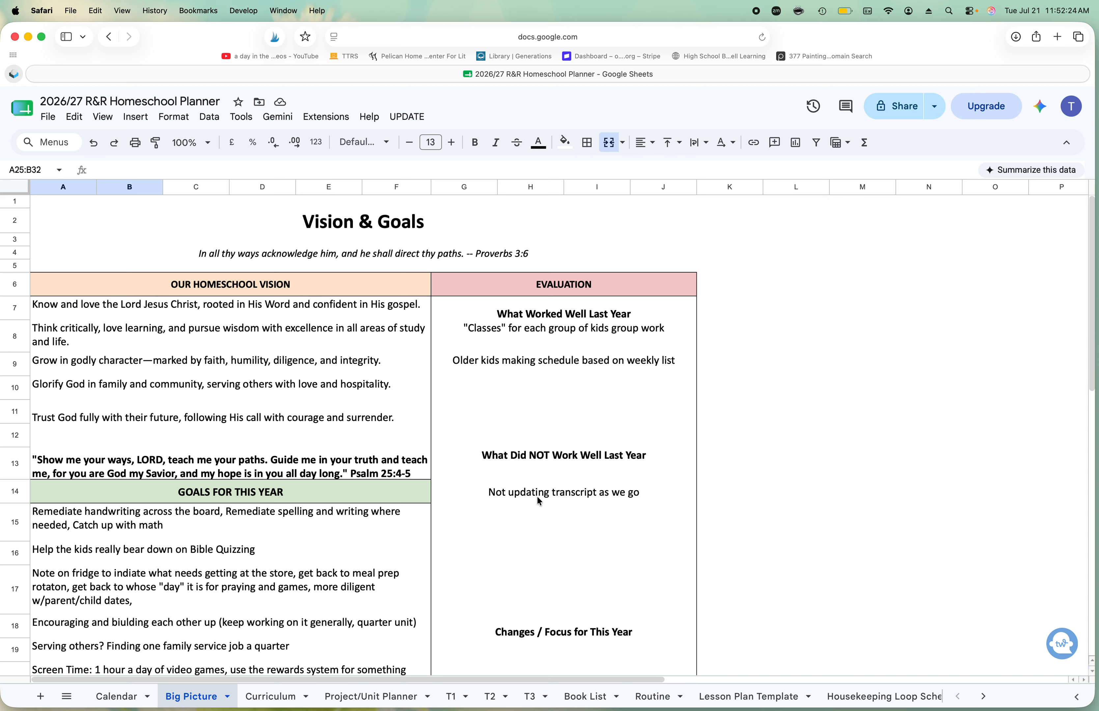
{"action": "scroll", "coordinate": [258, 498], "scroll_direction": "down", "scroll_amount": 10}
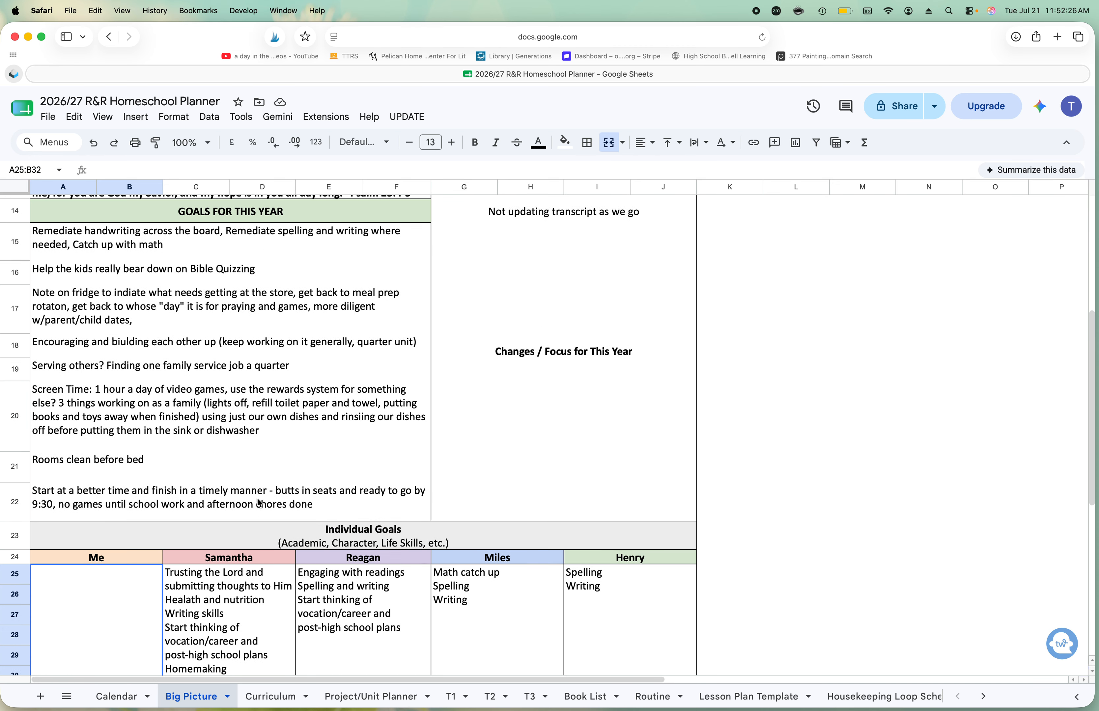
{"action": "scroll", "coordinate": [257, 499], "scroll_direction": "down", "scroll_amount": 1}
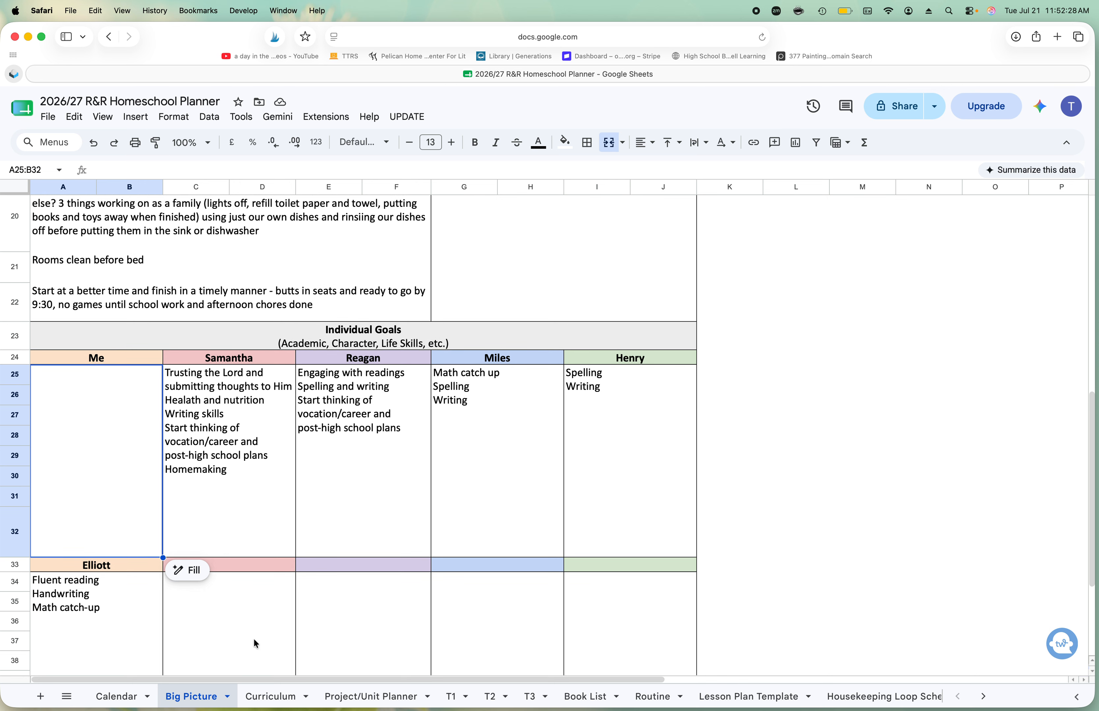
{"action": "scroll", "coordinate": [542, 432], "scroll_direction": "down", "scroll_amount": 5}
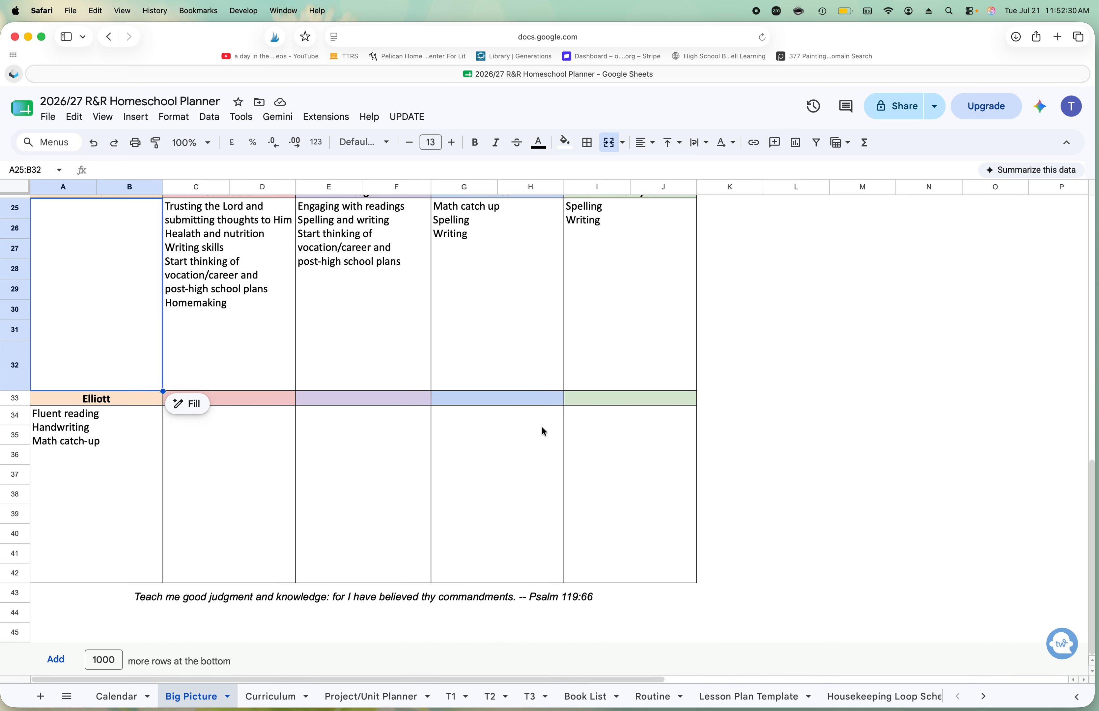
{"action": "scroll", "coordinate": [543, 431], "scroll_direction": "up", "scroll_amount": 15}
{"action": "scroll", "coordinate": [542, 432], "scroll_direction": "left", "scroll_amount": 2}
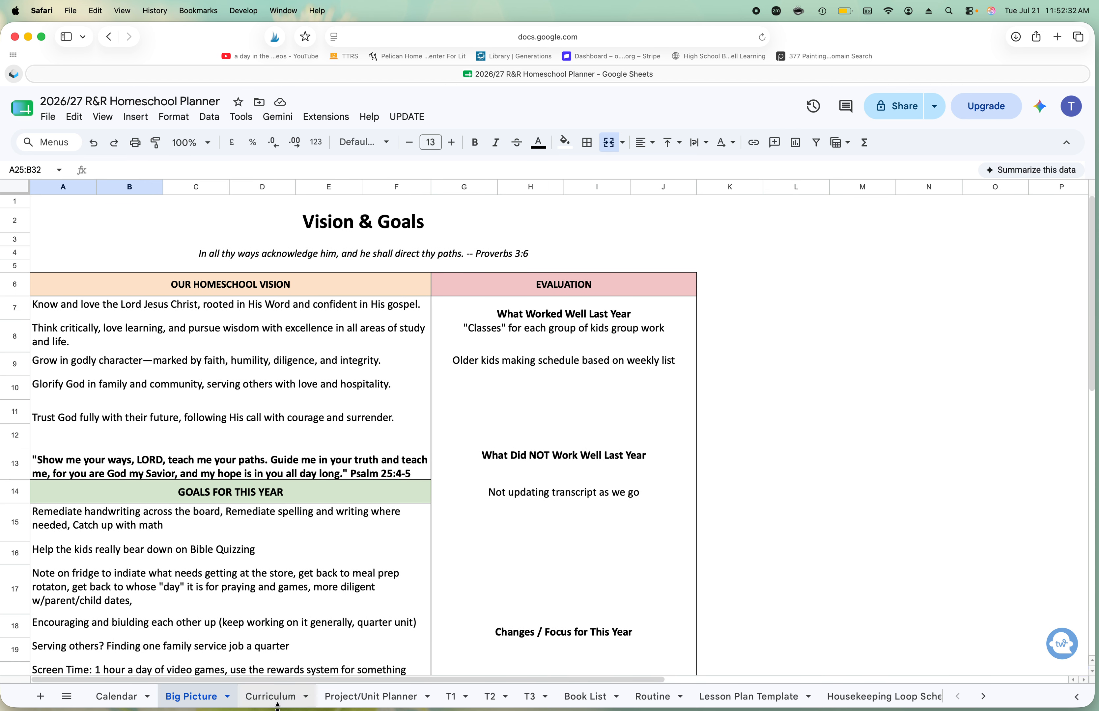
Step: Examine the Curriculum sheet's group and student columns and its subject rows, from Bible down to Other
{"action": "left_click", "coordinate": [274, 697]}
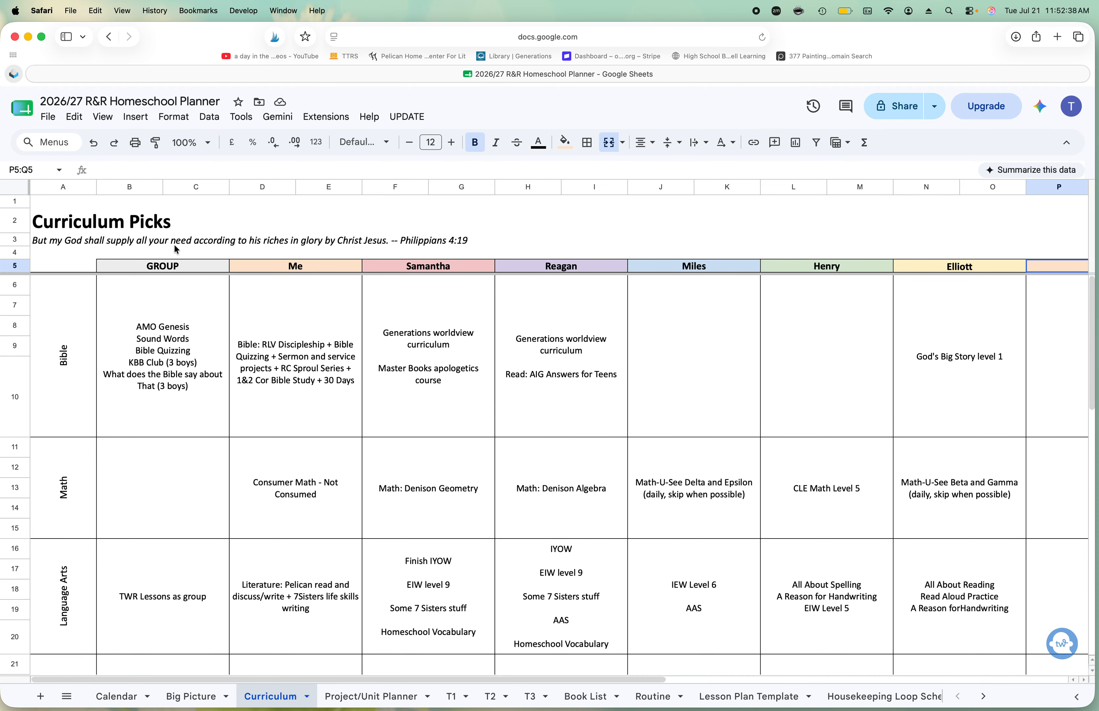
{"action": "scroll", "coordinate": [159, 347], "scroll_direction": "down", "scroll_amount": 10}
{"action": "scroll", "coordinate": [154, 347], "scroll_direction": "up", "scroll_amount": 10}
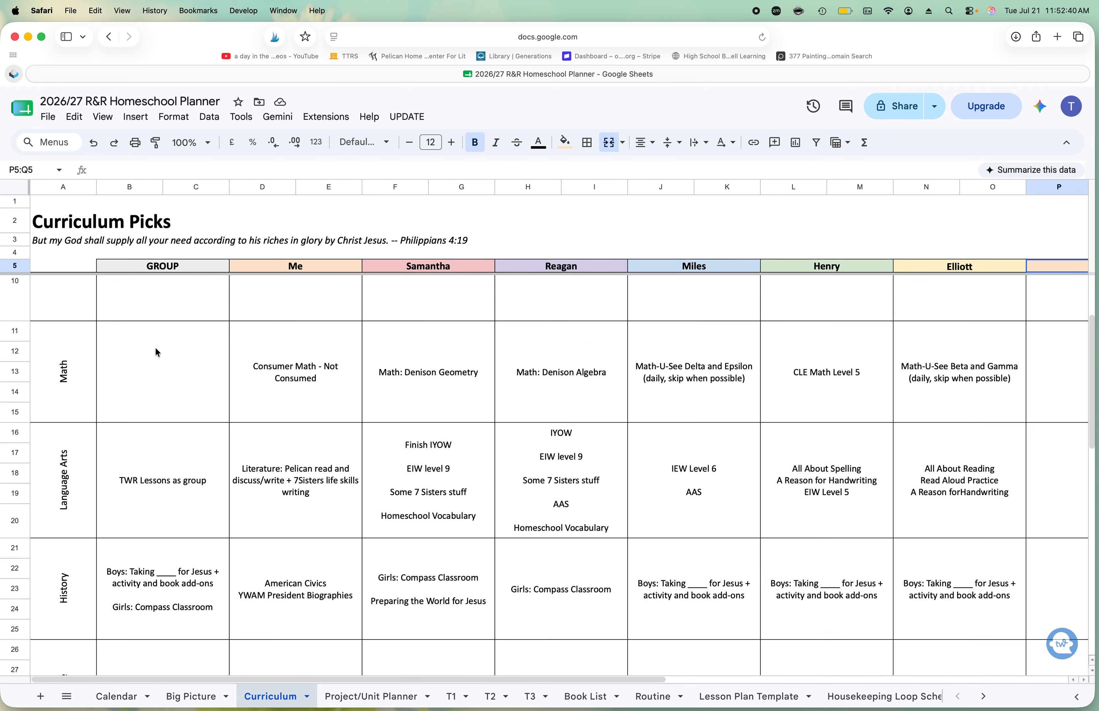
{"action": "left_click", "coordinate": [82, 326]}
{"action": "left_click", "coordinate": [197, 268]}
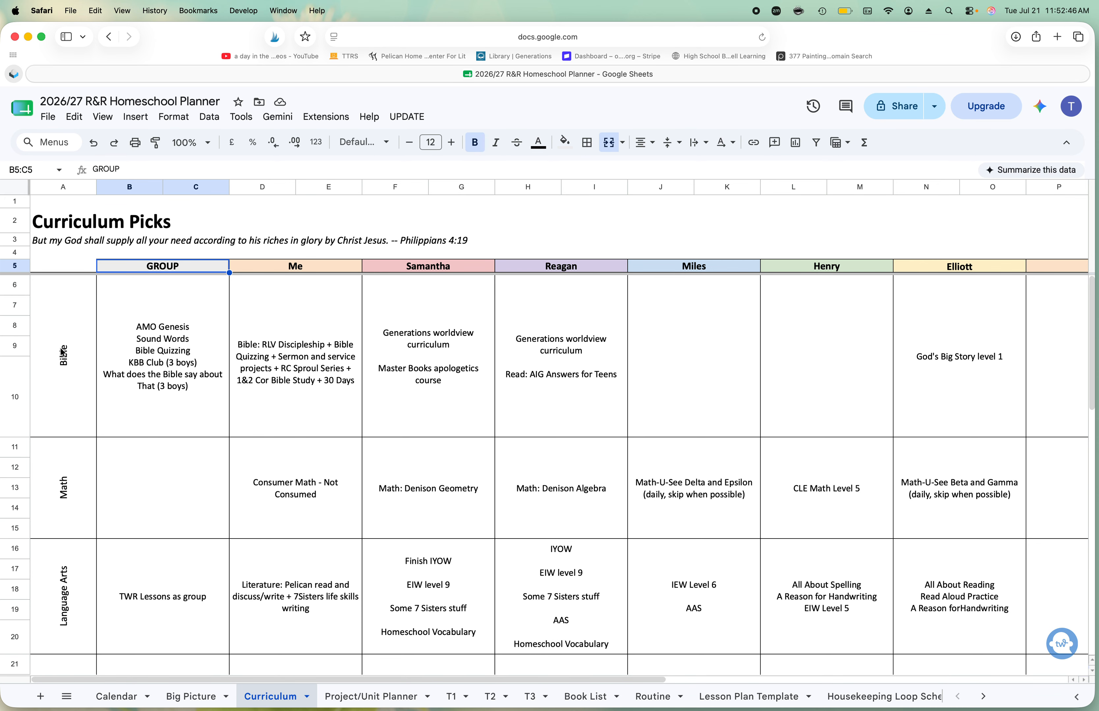
{"action": "left_click", "coordinate": [65, 397]}
{"action": "scroll", "coordinate": [65, 397], "scroll_direction": "down", "scroll_amount": 10}
{"action": "scroll", "coordinate": [66, 400], "scroll_direction": "down", "scroll_amount": 7}
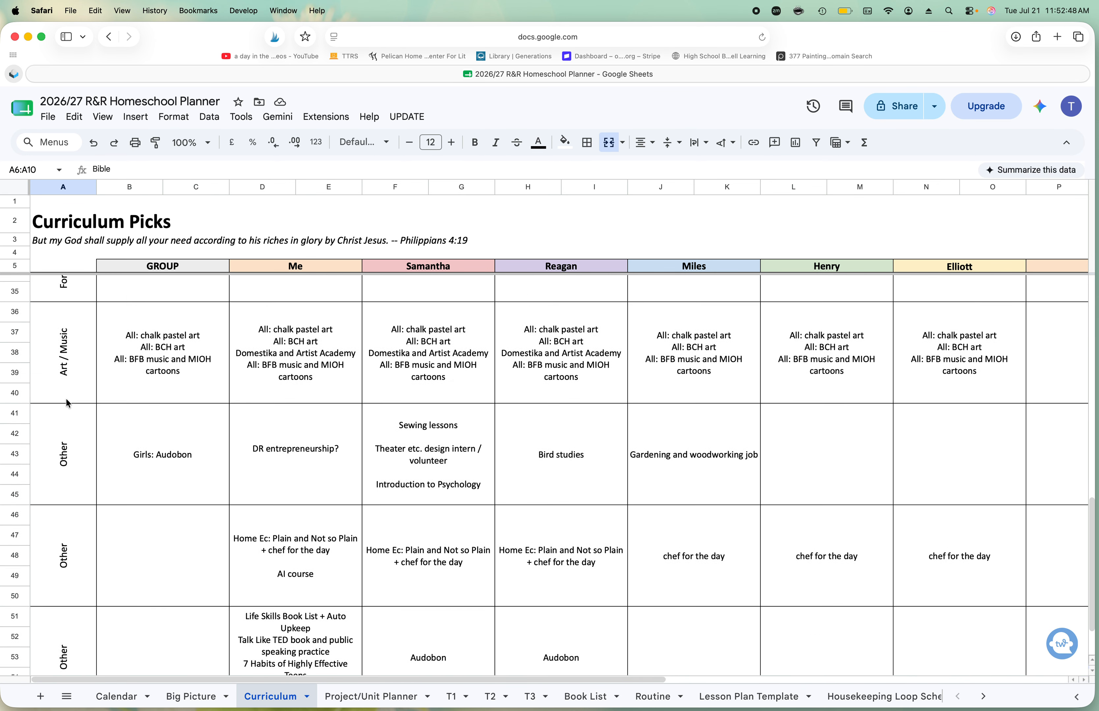
{"action": "scroll", "coordinate": [66, 400], "scroll_direction": "up", "scroll_amount": 15}
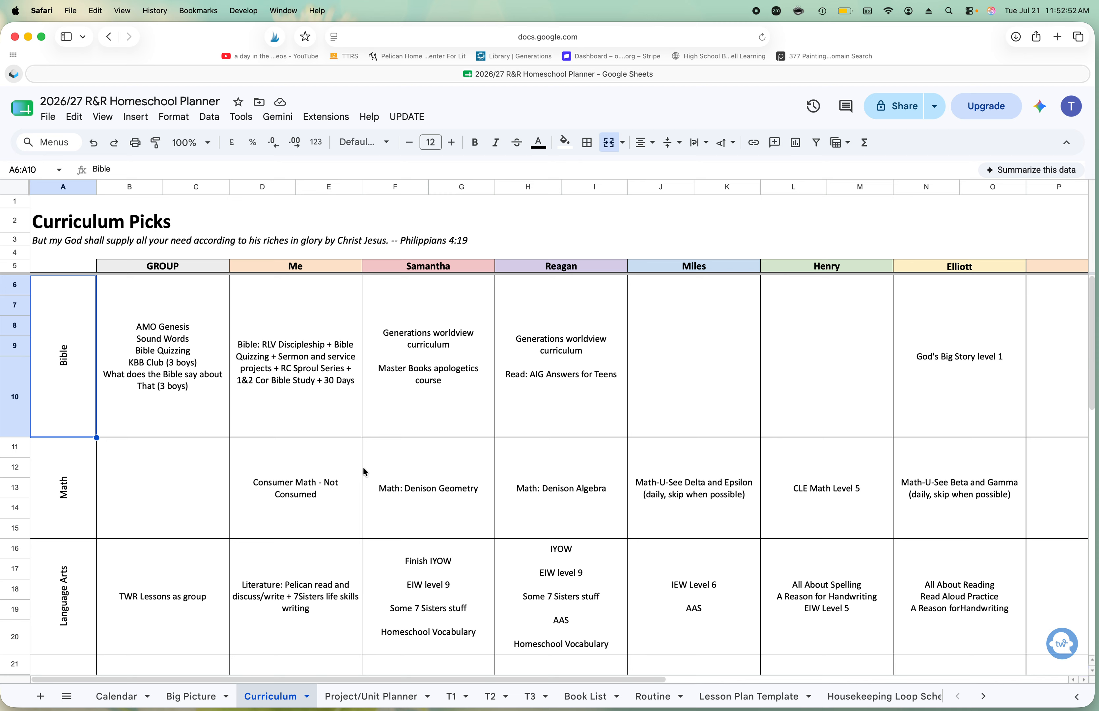
Step: Examine the Project/Unit Planner sheet's Activities, Resources, Materials and Notes sections and the options for duplicating or renaming the sheet
{"action": "left_click", "coordinate": [360, 698]}
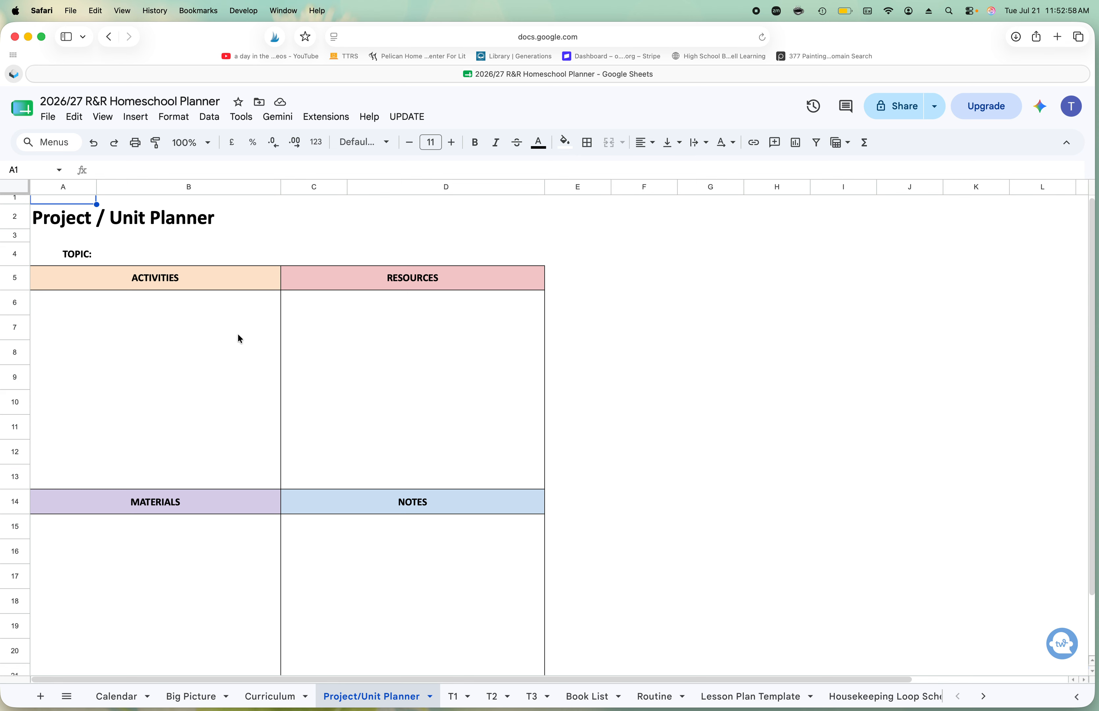
{"action": "left_click", "coordinate": [168, 272]}
{"action": "left_click", "coordinate": [167, 359]}
{"action": "scroll", "coordinate": [392, 451], "scroll_direction": "down", "scroll_amount": 2}
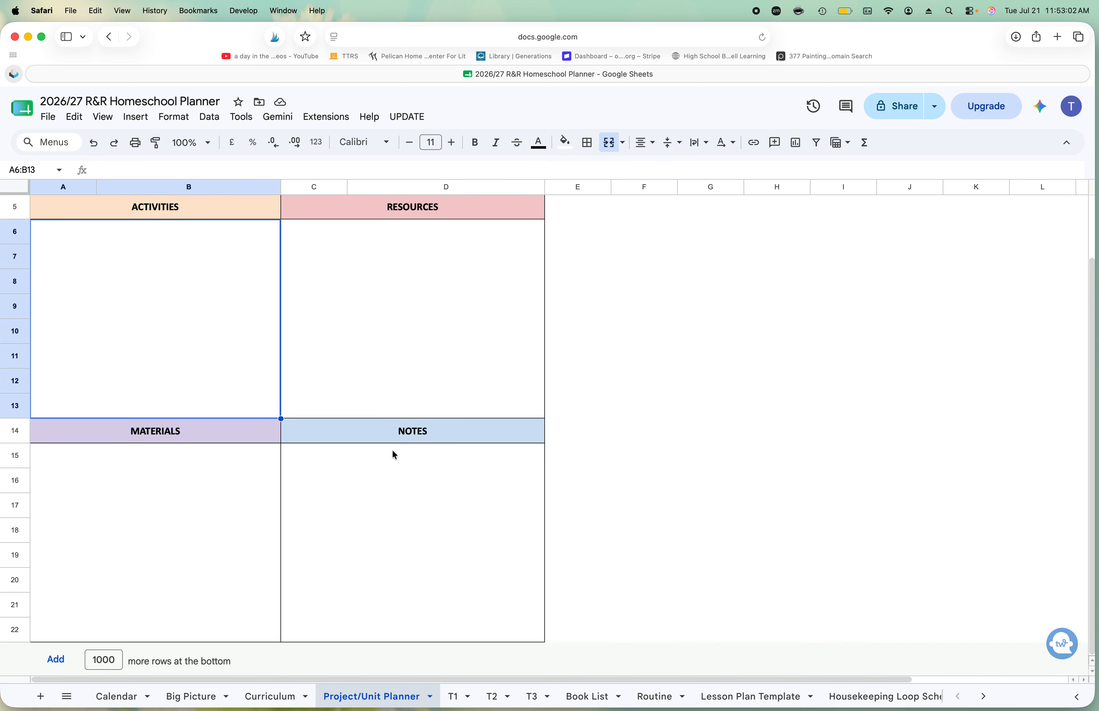
{"action": "scroll", "coordinate": [377, 487], "scroll_direction": "up", "scroll_amount": 3}
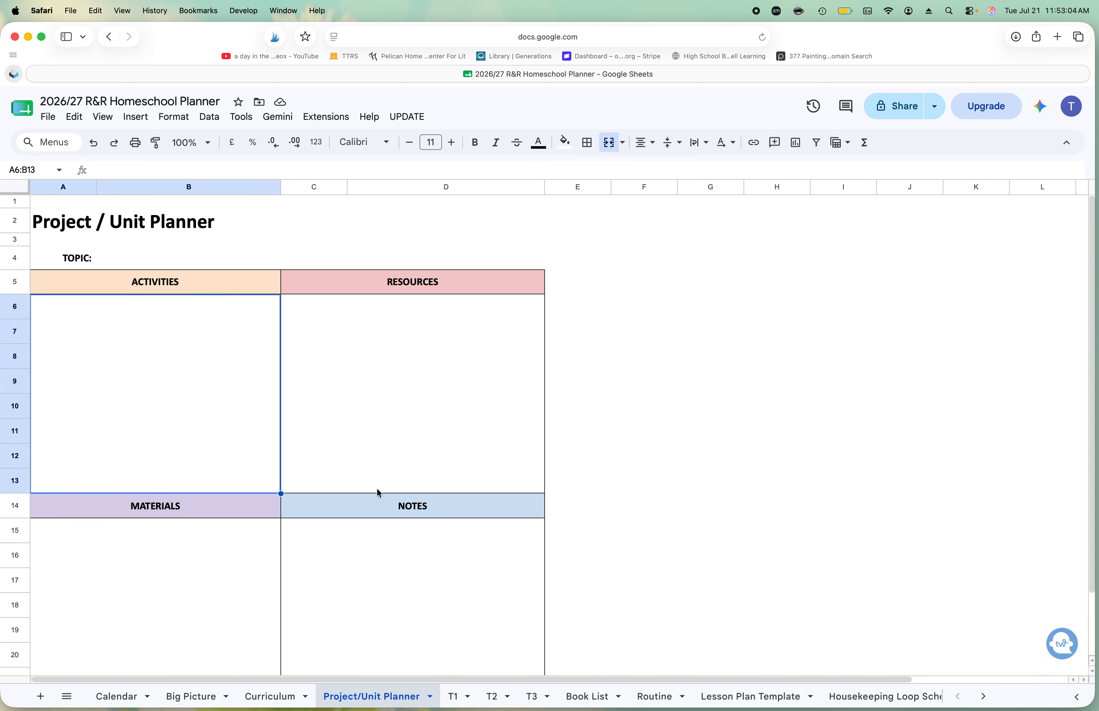
{"action": "right_click", "coordinate": [362, 698]}
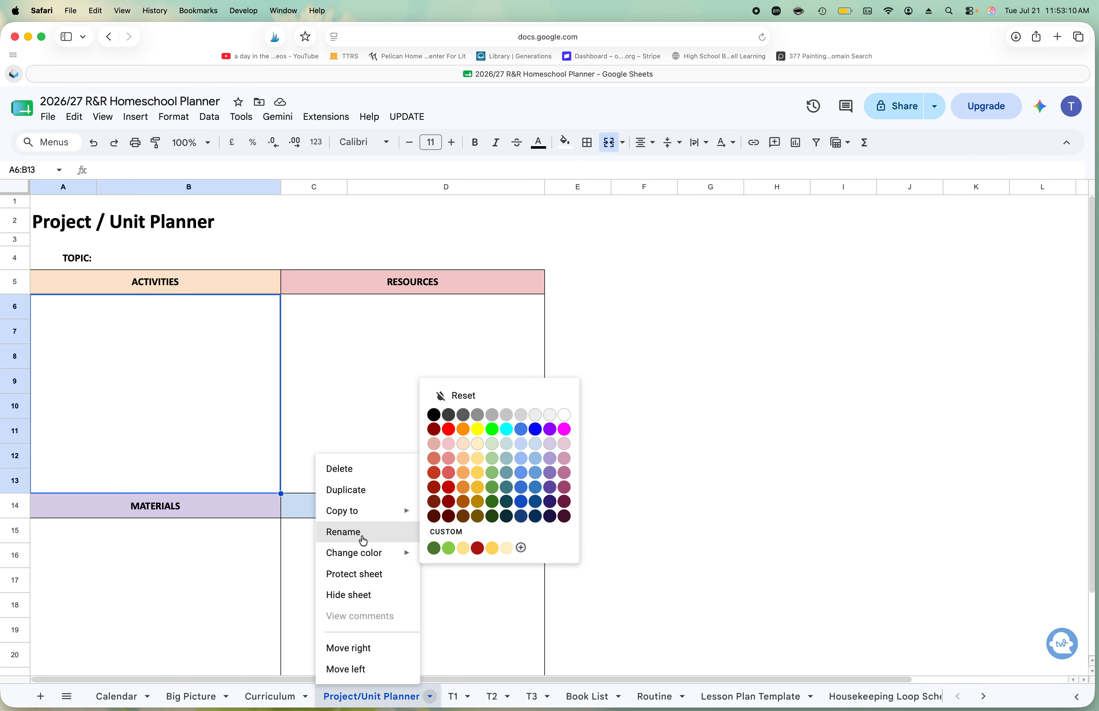
{"action": "left_click", "coordinate": [663, 458]}
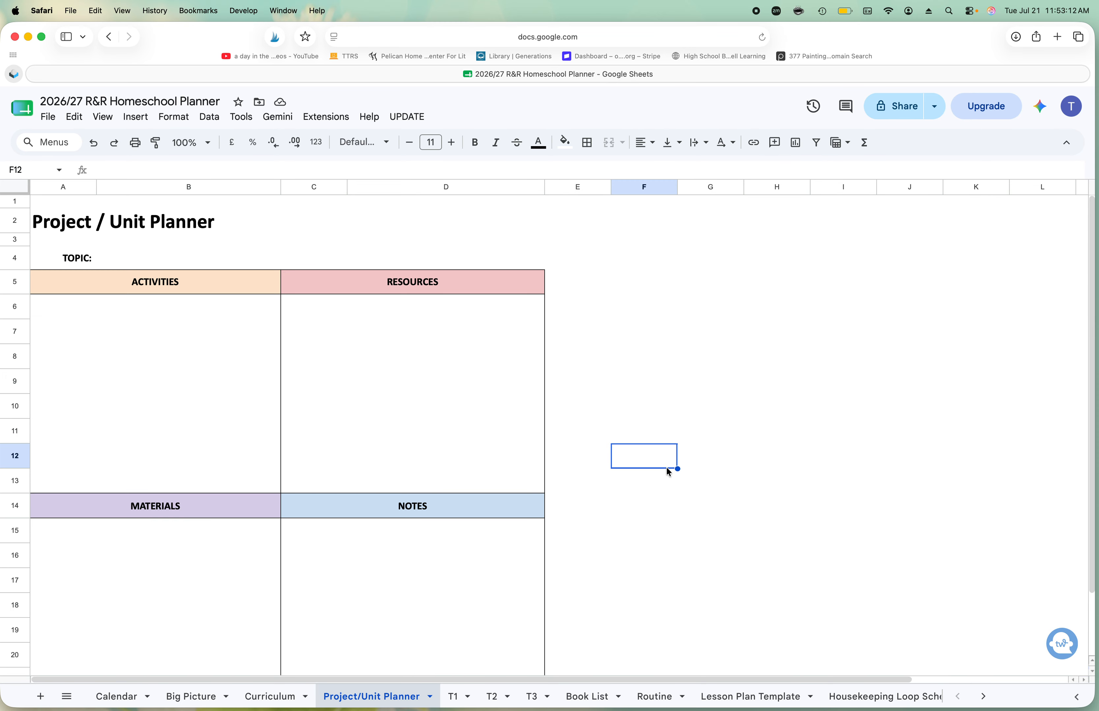
Step: View the T1 sheet's term heading, Scripture verse and Evaluating Last Term section
{"action": "left_click", "coordinate": [451, 702]}
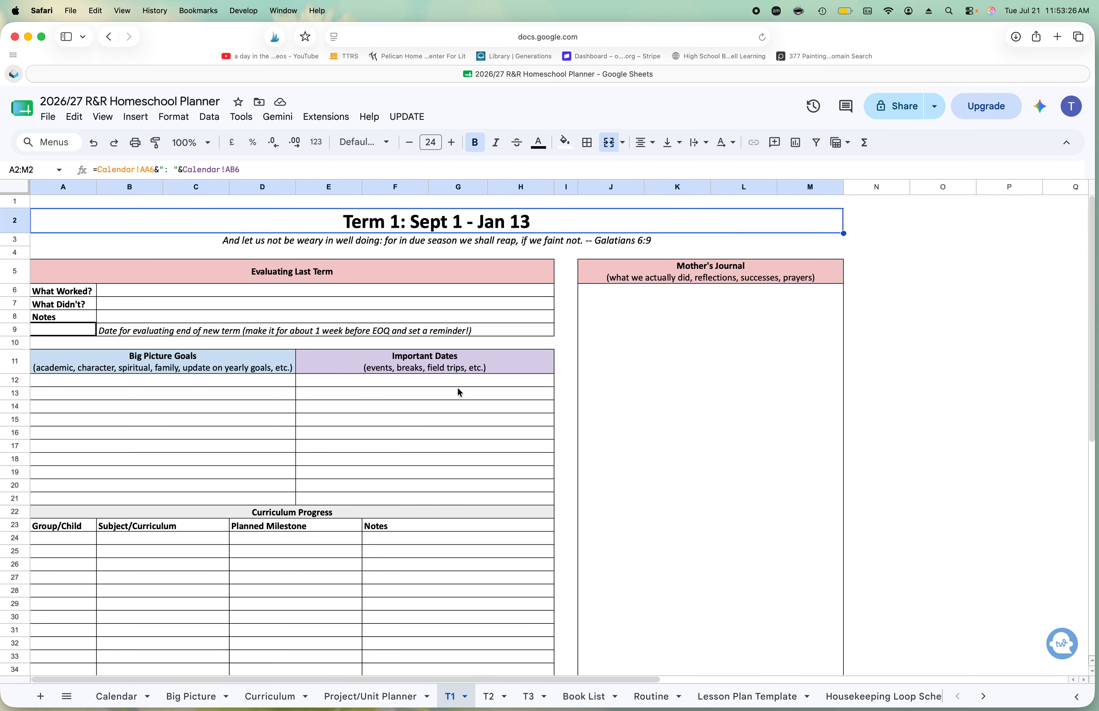
{"action": "left_click", "coordinate": [481, 243]}
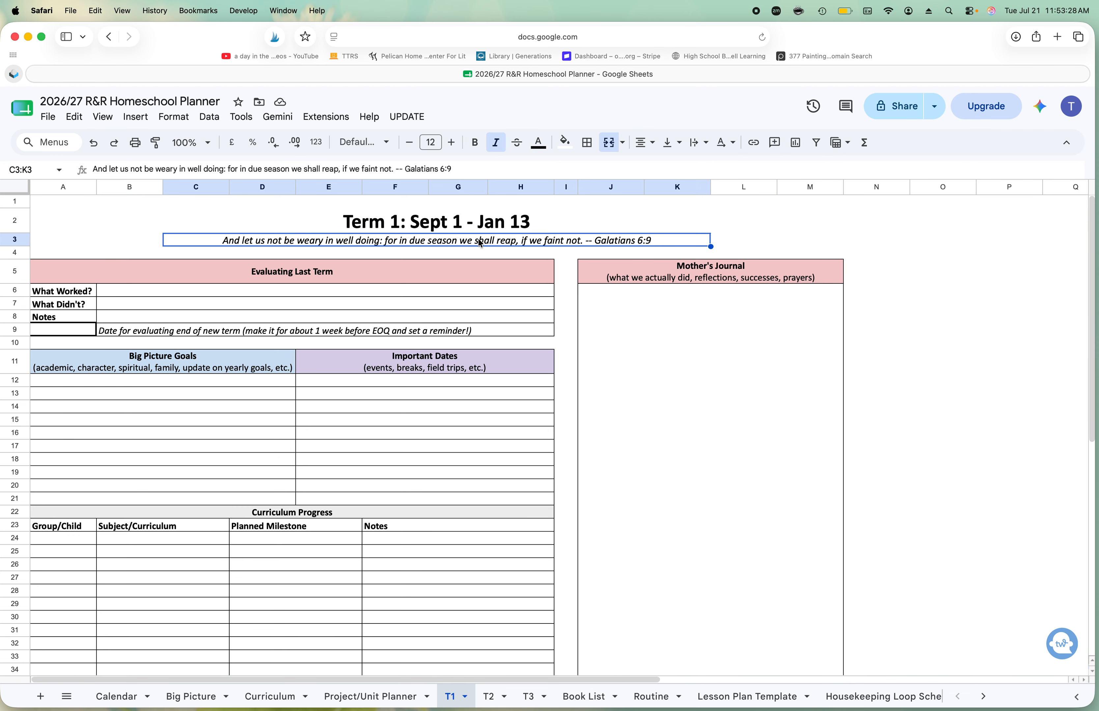
{"action": "left_click", "coordinate": [287, 301]}
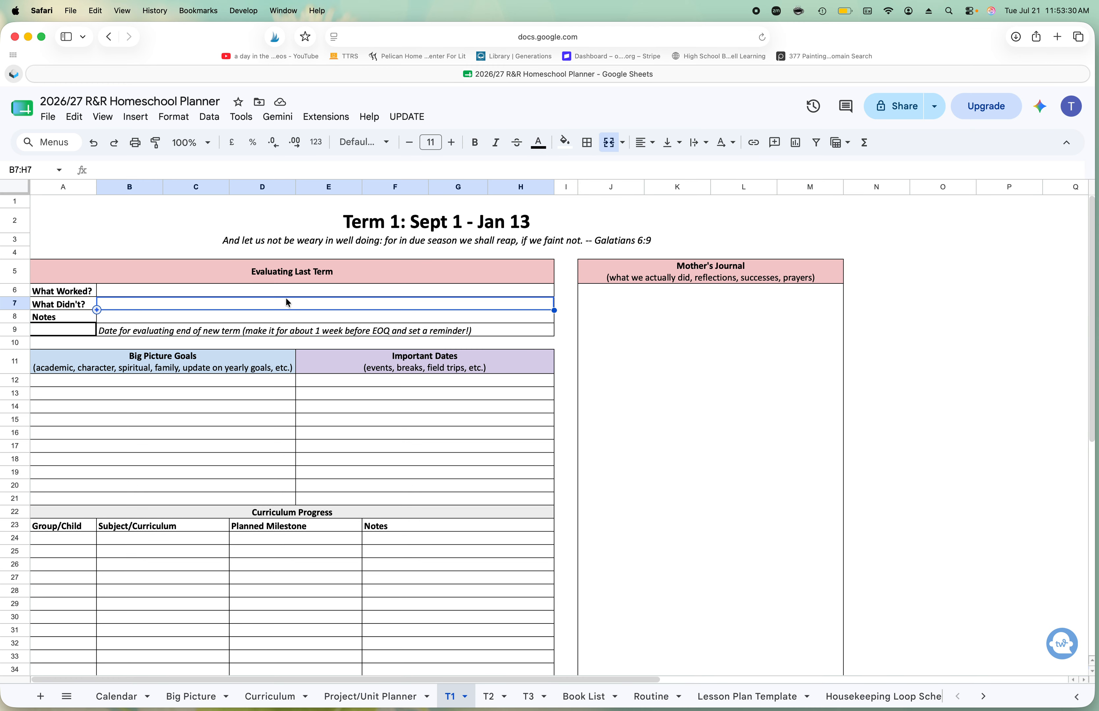
{"action": "left_click", "coordinate": [277, 273]}
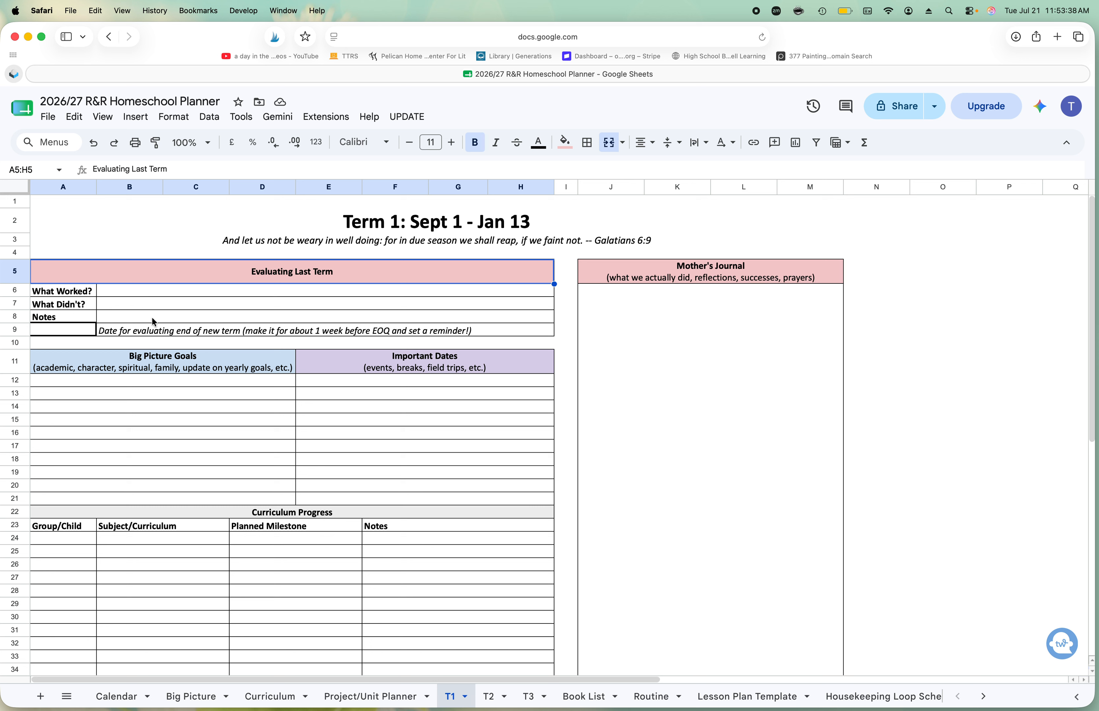
Step: Examine the Term 1 sheet's Big Picture Goals and Important Dates sections and the Curriculum Progress table
{"action": "left_click", "coordinate": [159, 361]}
{"action": "left_click", "coordinate": [158, 397]}
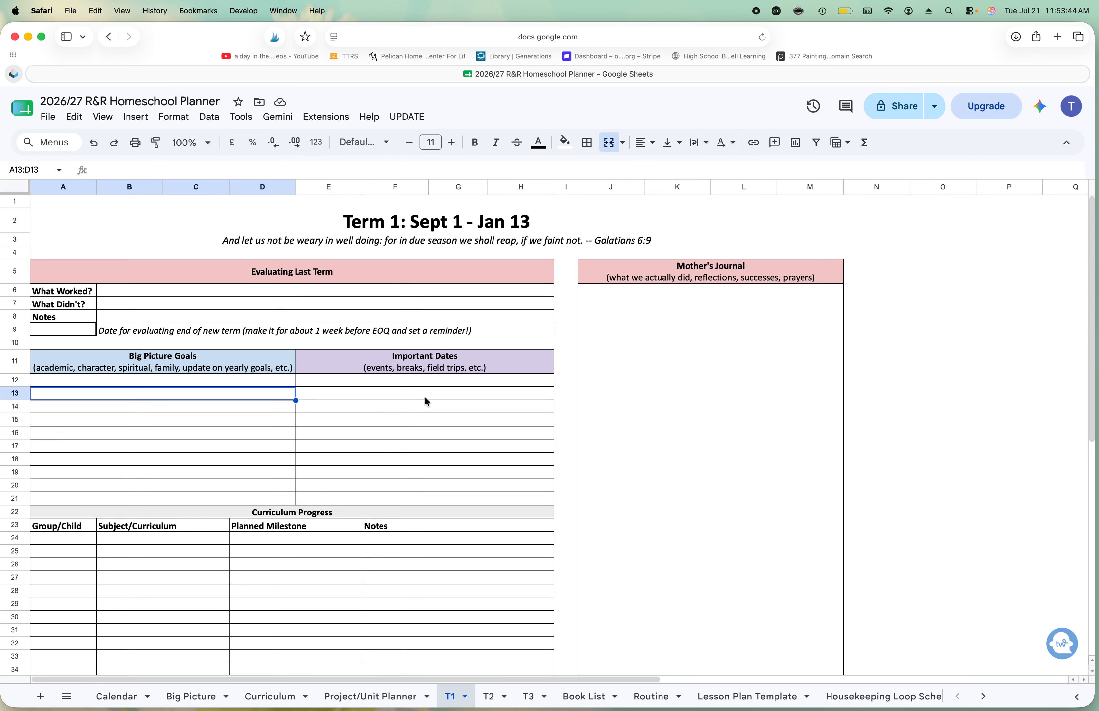
{"action": "scroll", "coordinate": [253, 446], "scroll_direction": "down", "scroll_amount": 5}
{"action": "left_click", "coordinate": [250, 436]}
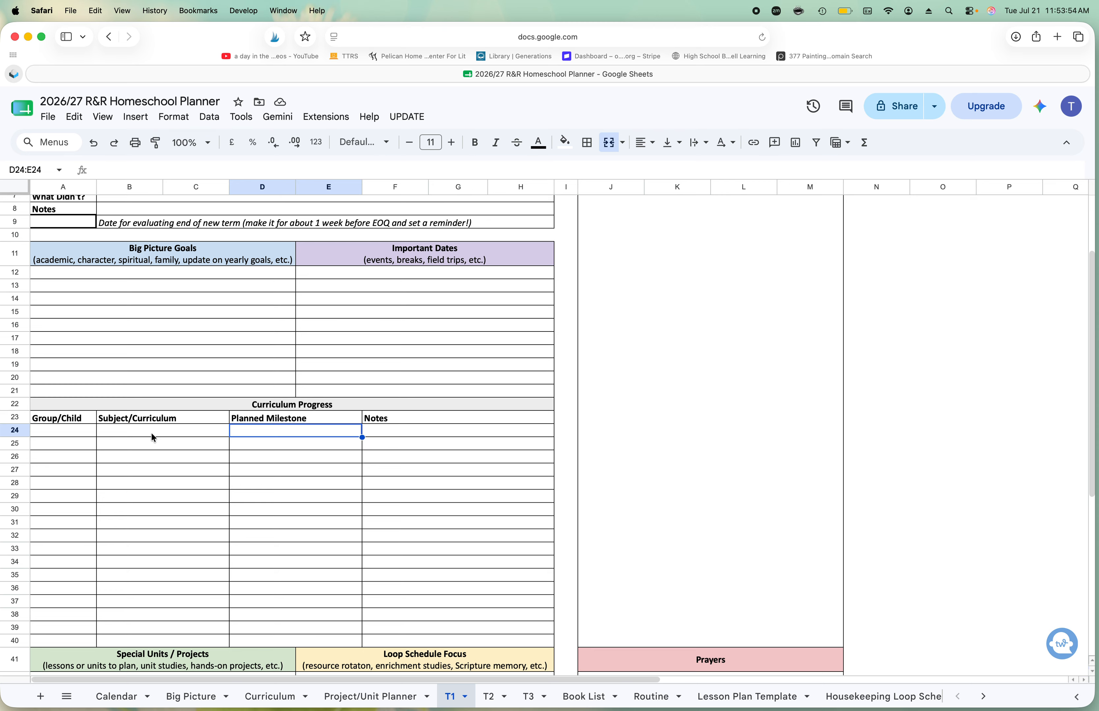
{"action": "scroll", "coordinate": [151, 434], "scroll_direction": "up", "scroll_amount": 3}
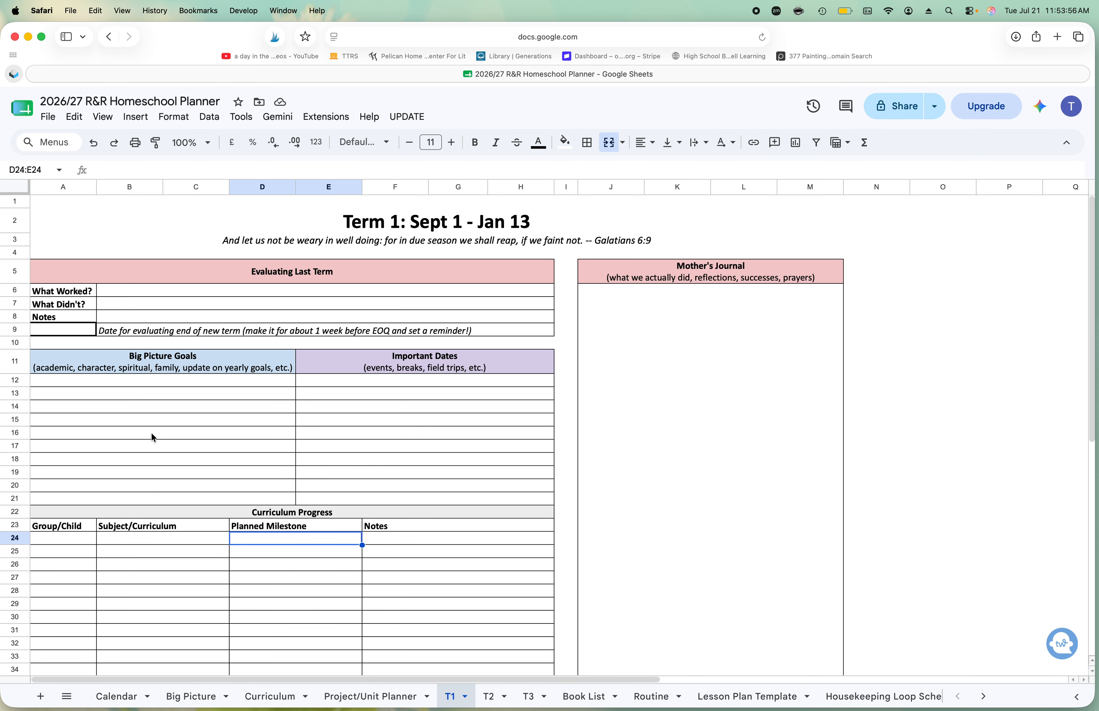
Step: Examine the Mother's Journal and Prayers boxes on the Term 1 sheet
{"action": "left_click", "coordinate": [684, 318]}
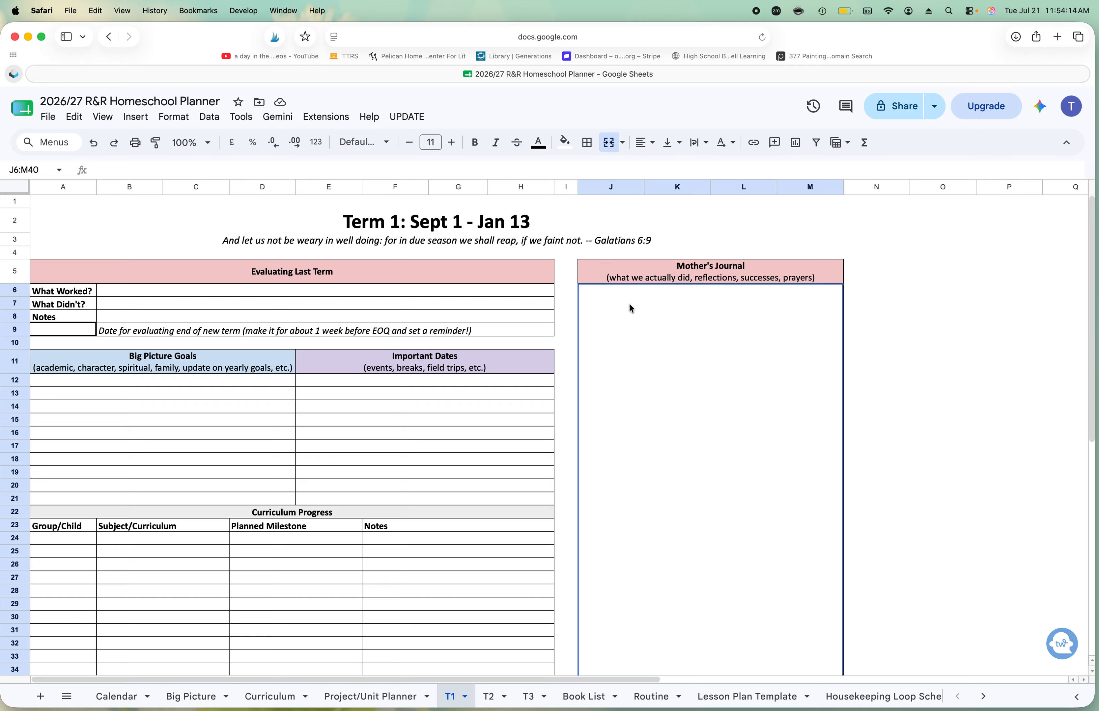
{"action": "scroll", "coordinate": [630, 306], "scroll_direction": "down", "scroll_amount": 7}
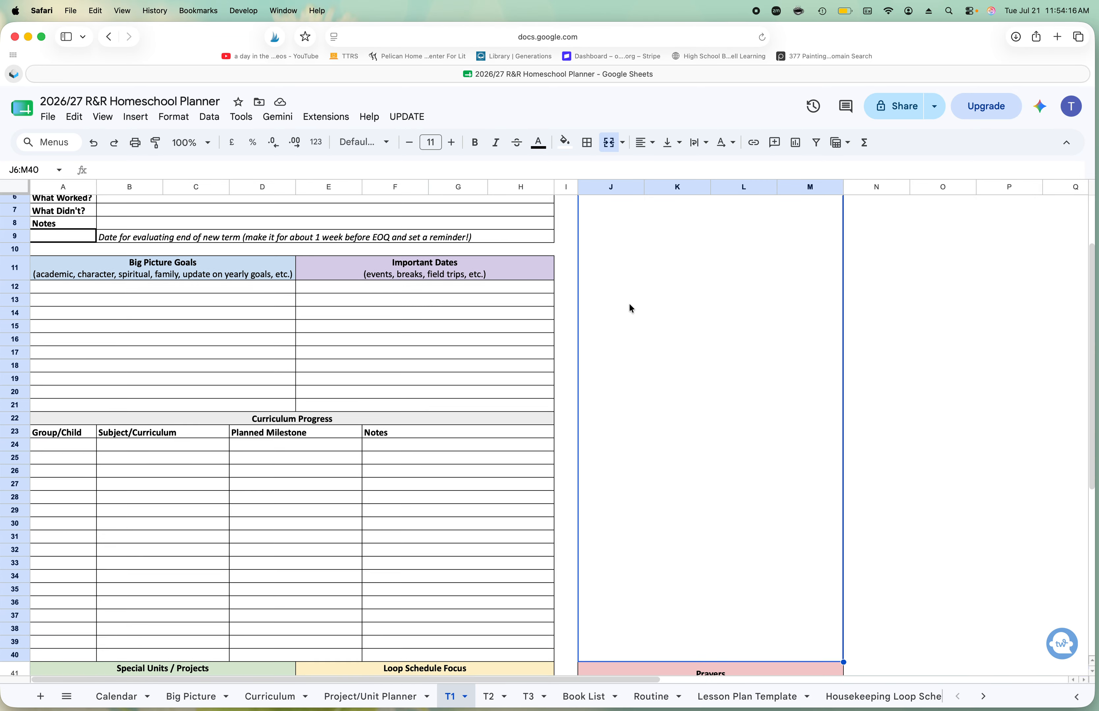
{"action": "scroll", "coordinate": [631, 308], "scroll_direction": "down", "scroll_amount": 3}
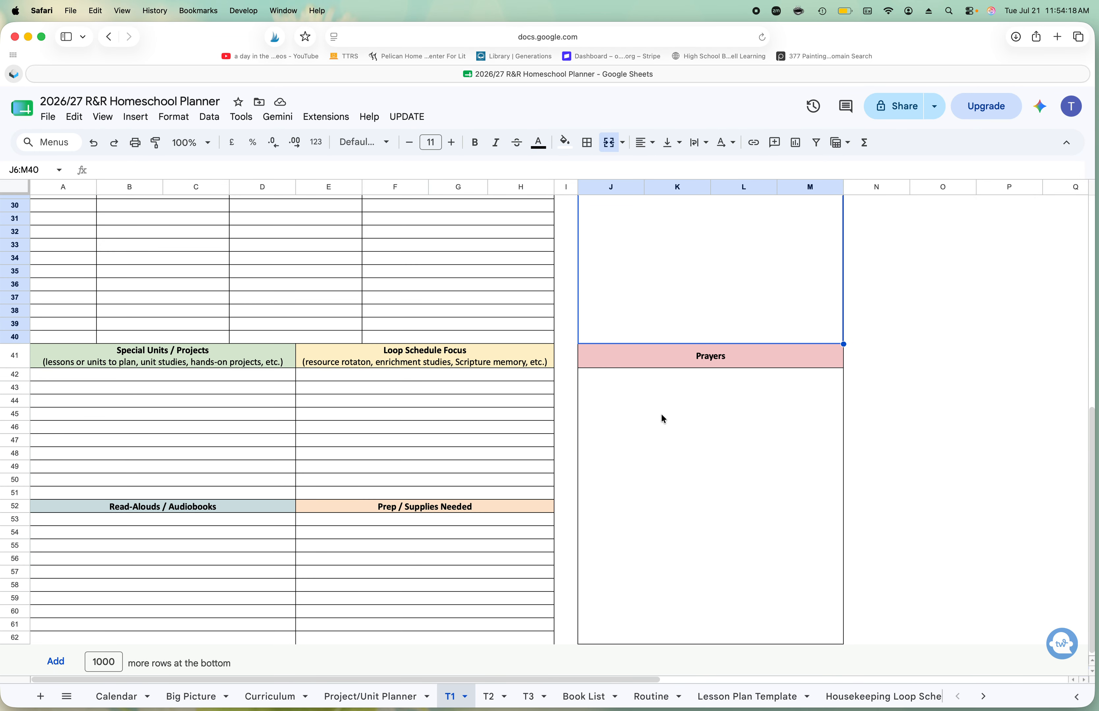
{"action": "left_click", "coordinate": [665, 411]}
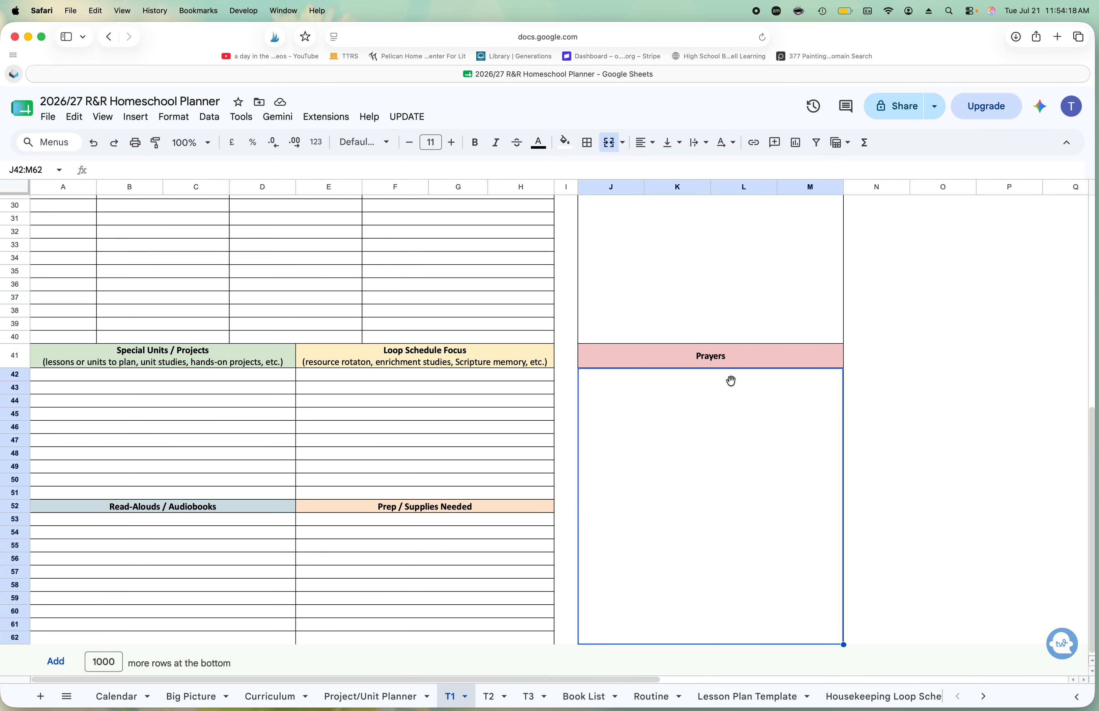
Step: Review the Term 1 sections for Special Units / Projects, Loop Schedule Focus, Read-Alouds / Audiobooks and Prep / Supplies Needed
{"action": "left_click", "coordinate": [162, 359]}
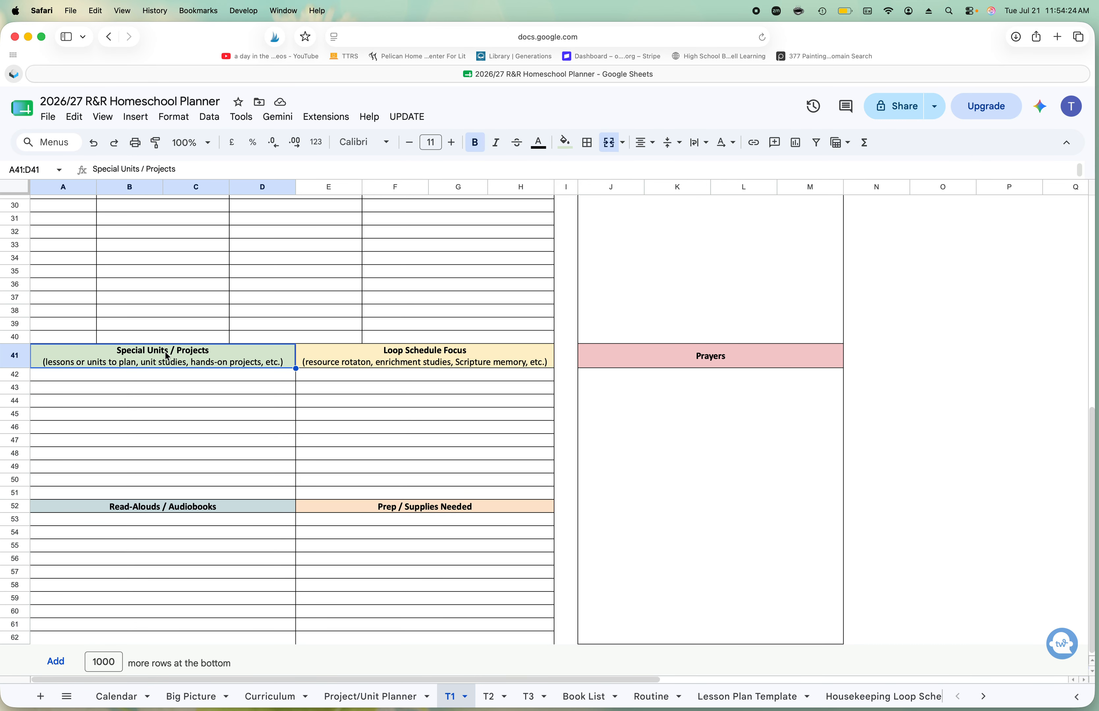
{"action": "left_click", "coordinate": [198, 376]}
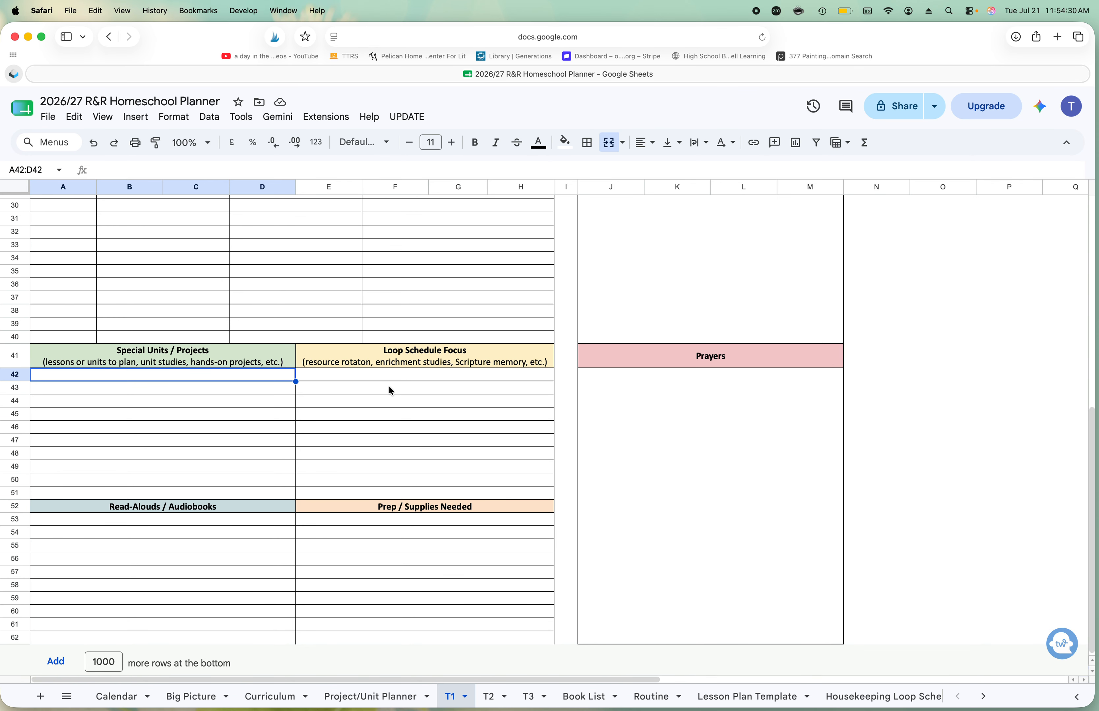
{"action": "left_click", "coordinate": [399, 375]}
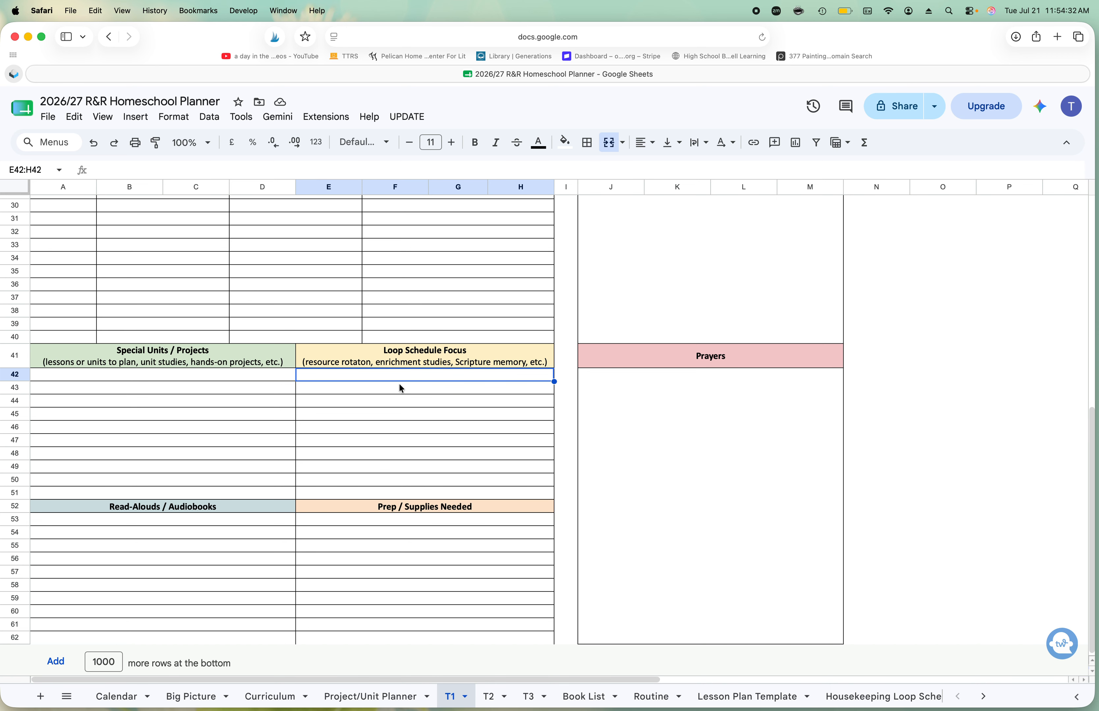
{"action": "left_click", "coordinate": [400, 387]}
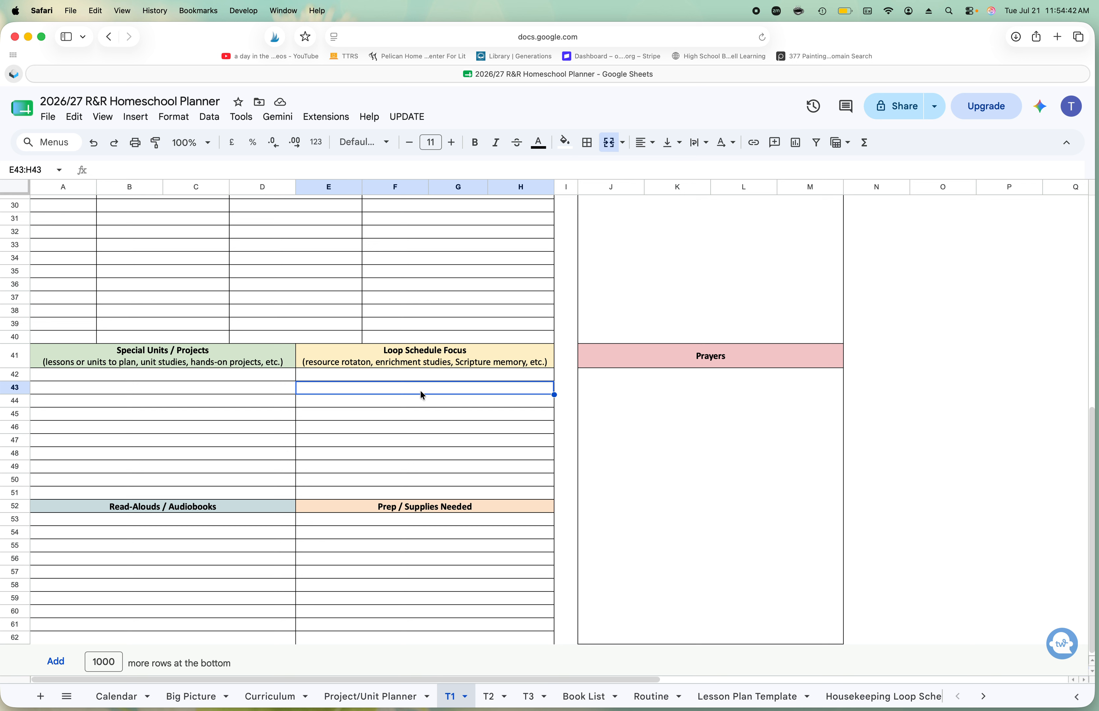
{"action": "left_click", "coordinate": [166, 549]}
{"action": "left_click", "coordinate": [172, 508]}
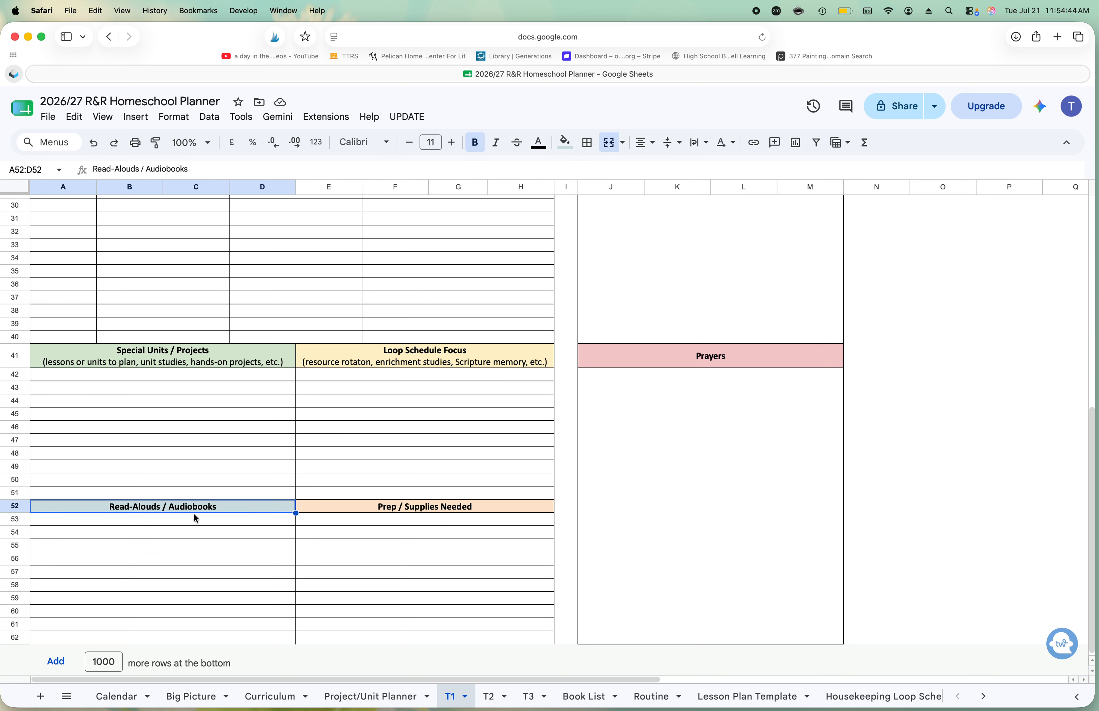
{"action": "left_click", "coordinate": [217, 521]}
{"action": "left_click", "coordinate": [373, 520]}
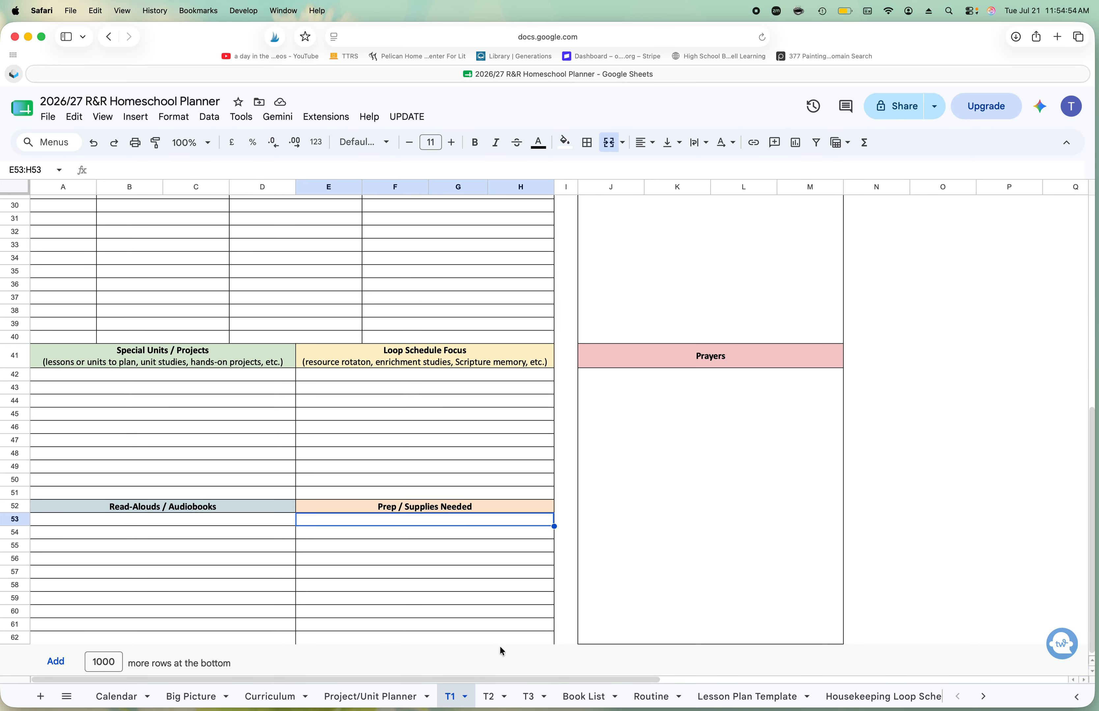
Step: View the Term 2 and Term 3 sheets, and examine the Book List sheet's reader columns
{"action": "left_click", "coordinate": [489, 696]}
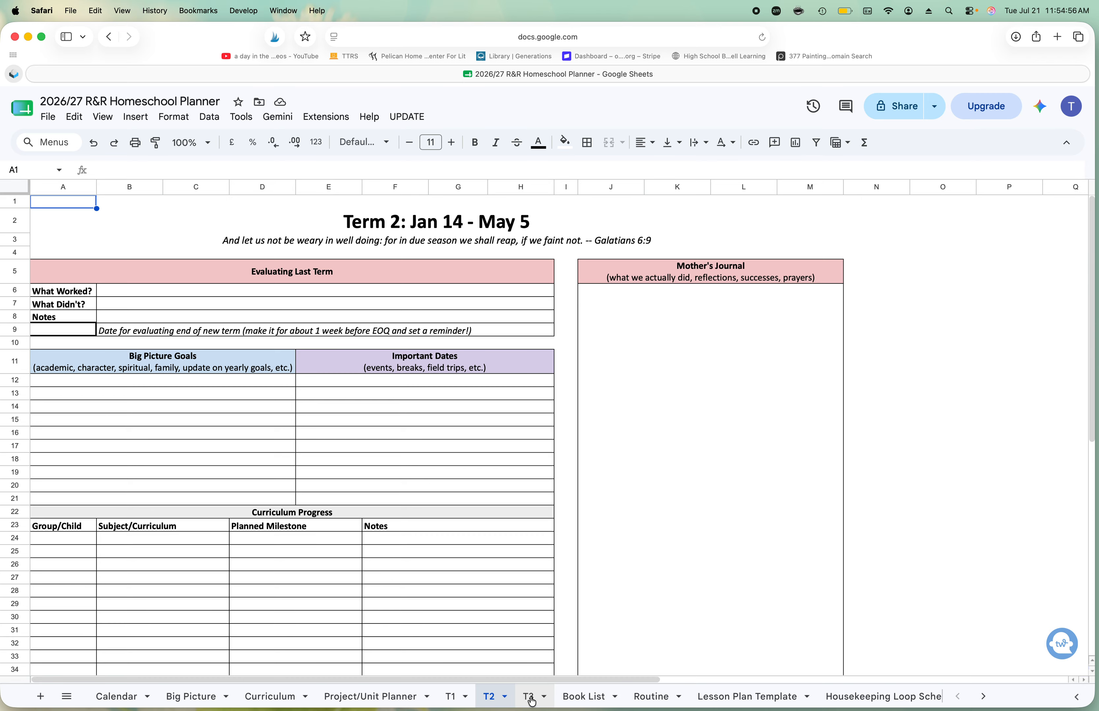
{"action": "left_click", "coordinate": [530, 698]}
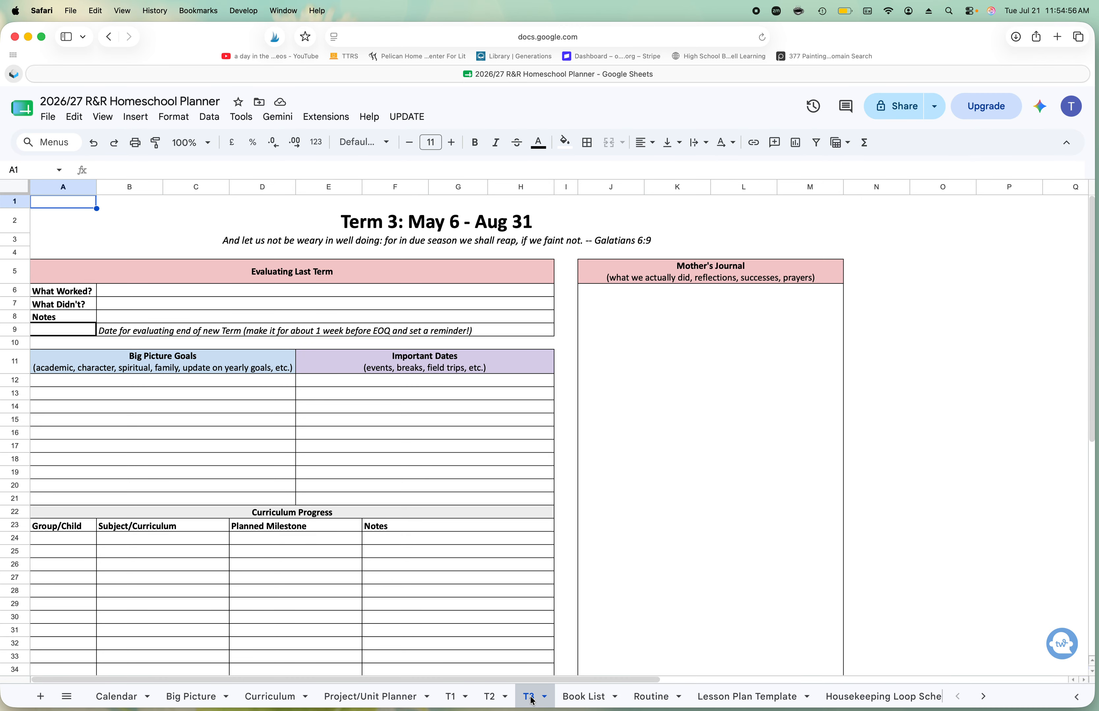
{"action": "left_click", "coordinate": [580, 697]}
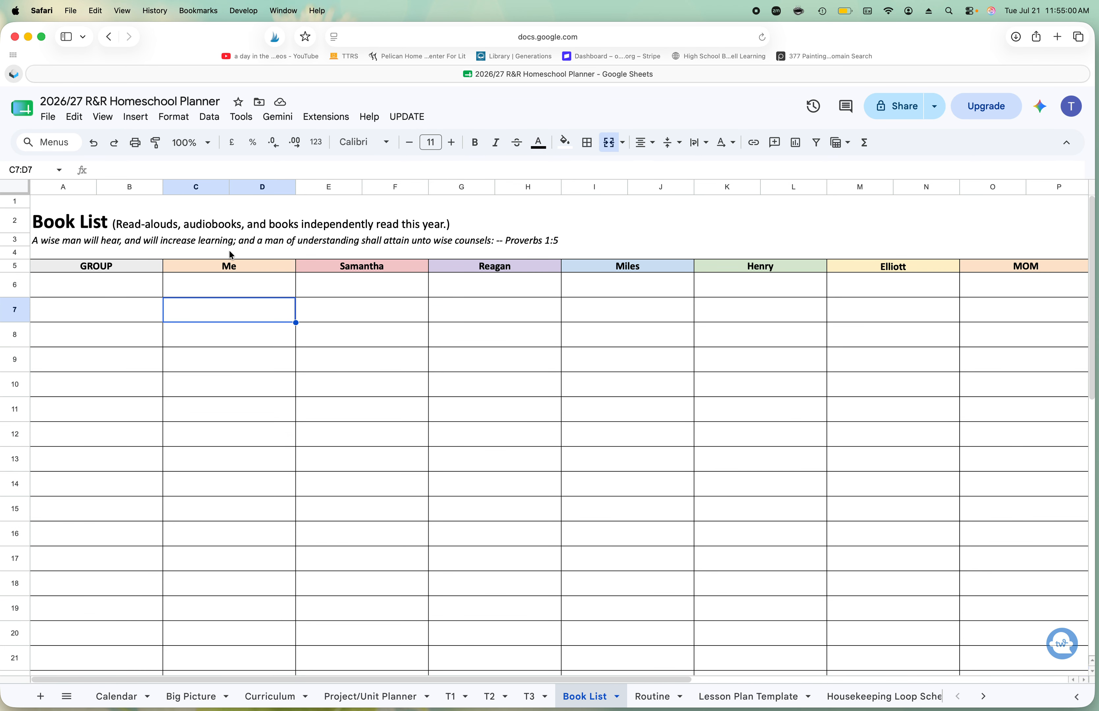
{"action": "left_click", "coordinate": [245, 292]}
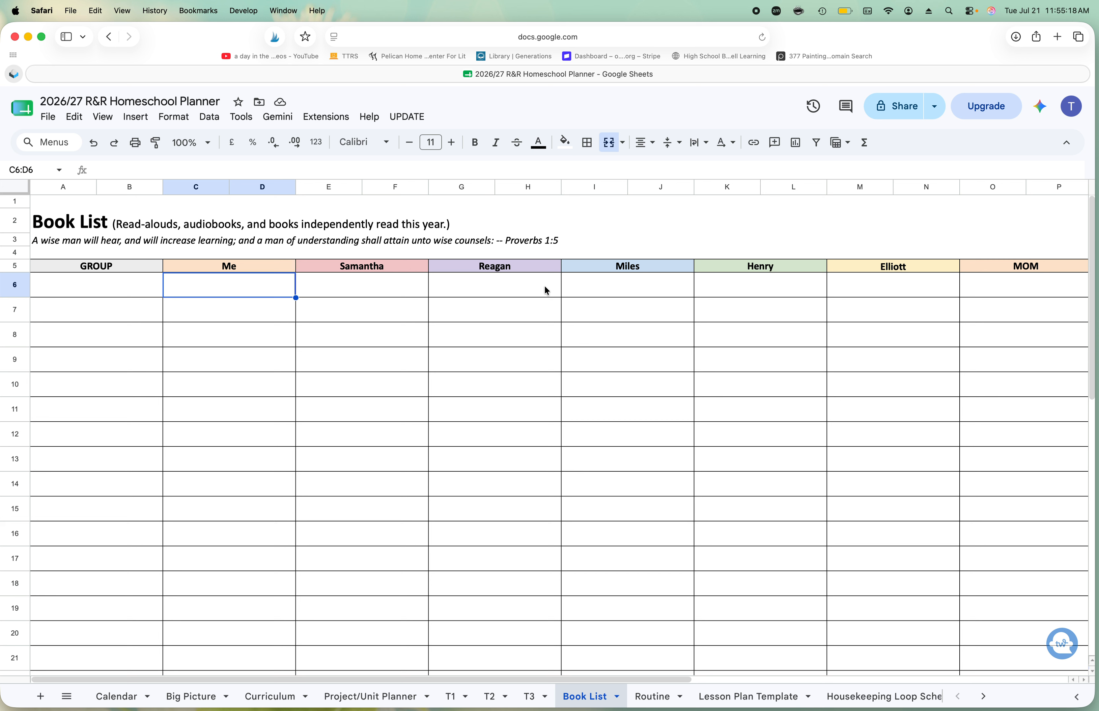
{"action": "left_click", "coordinate": [507, 294]}
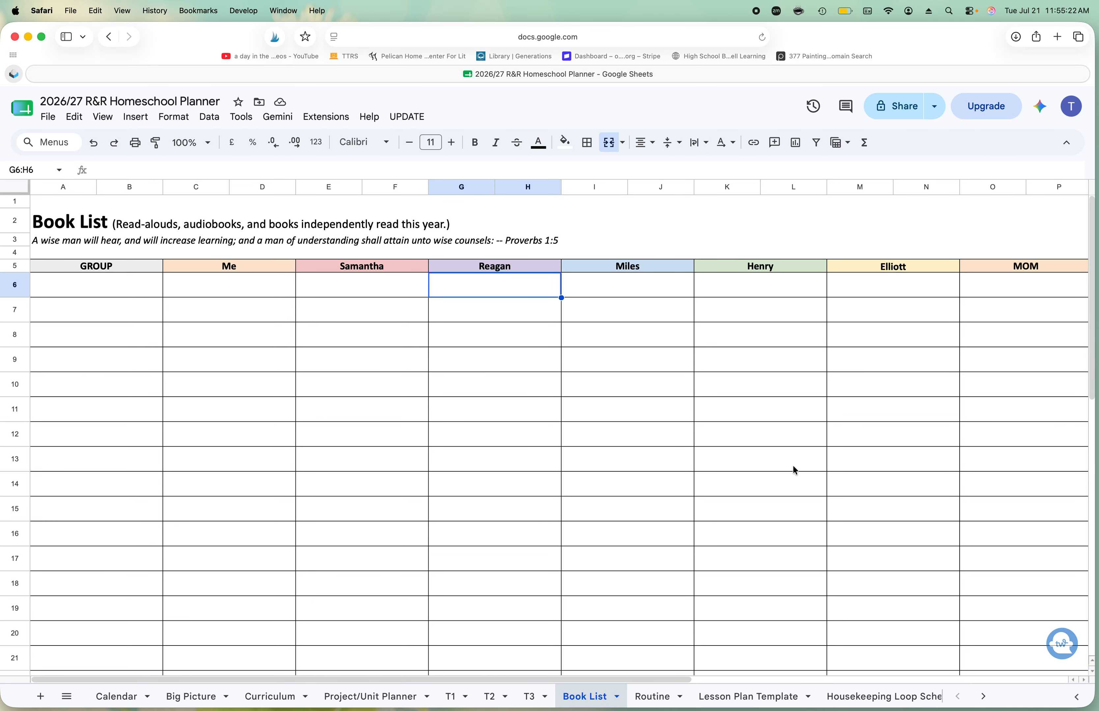
Step: Examine the Routine sheet's weekday columns and its Early Morning block
{"action": "left_click", "coordinate": [654, 698]}
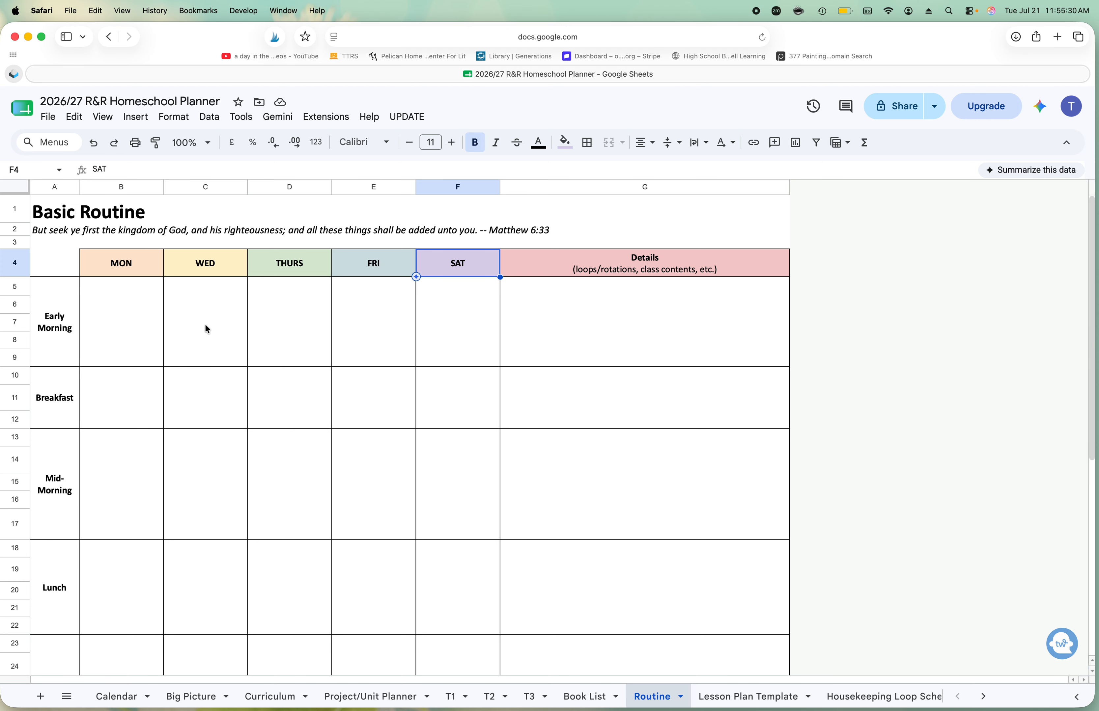
{"action": "left_click", "coordinate": [130, 263]}
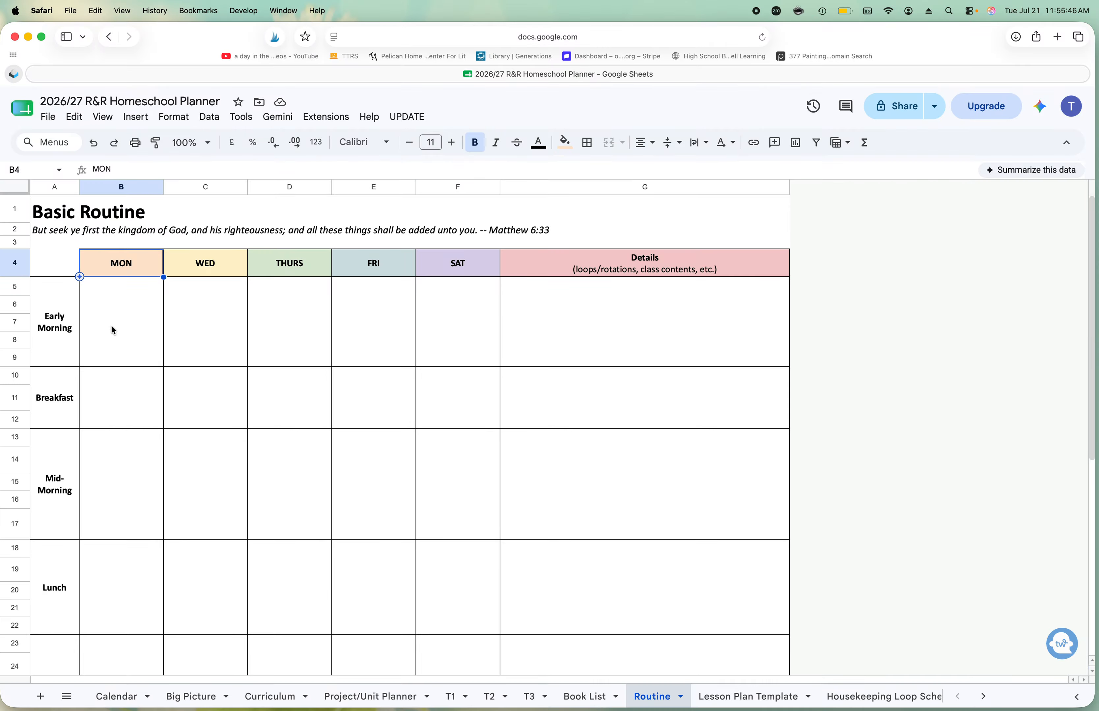
{"action": "left_click", "coordinate": [134, 325]}
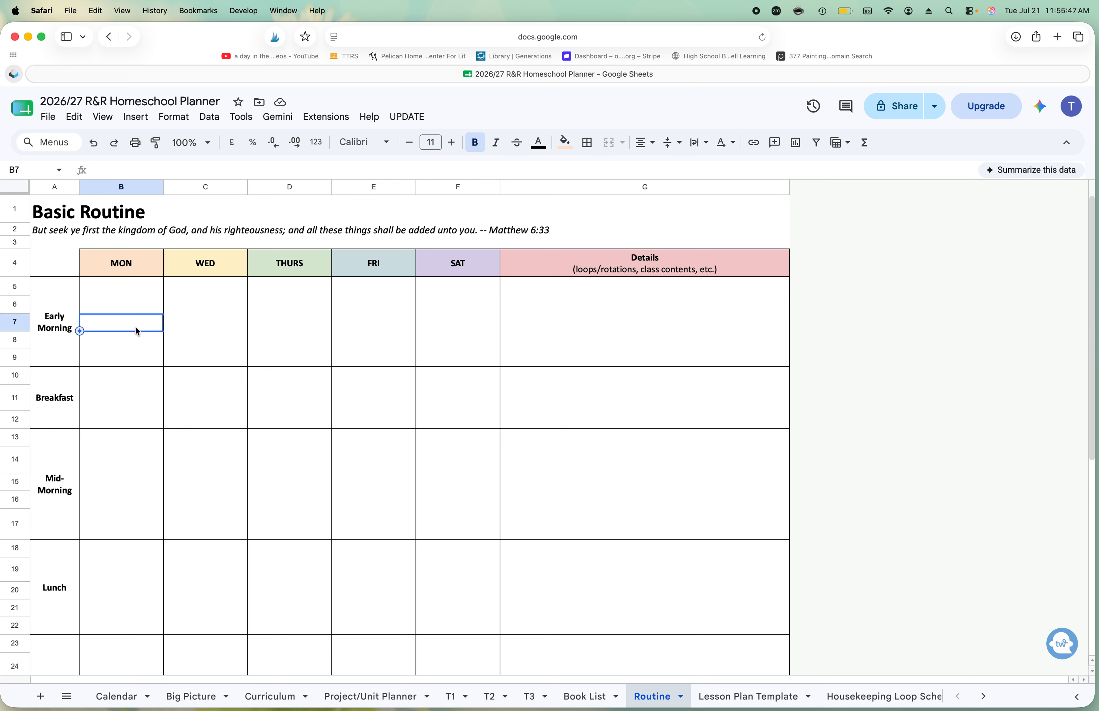
{"action": "left_click", "coordinate": [52, 329]}
{"action": "left_click", "coordinate": [116, 309]}
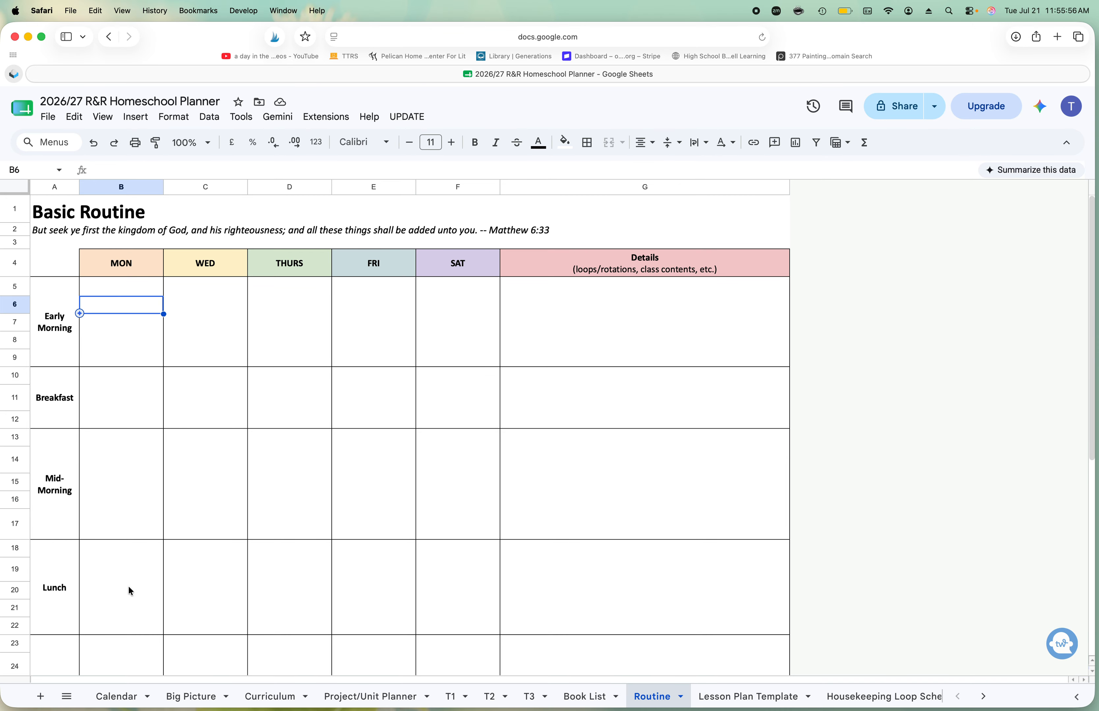
Step: Review the remaining Basic Routine time blocks, the Notes area and the Details column
{"action": "scroll", "coordinate": [143, 608], "scroll_direction": "down", "scroll_amount": 5}
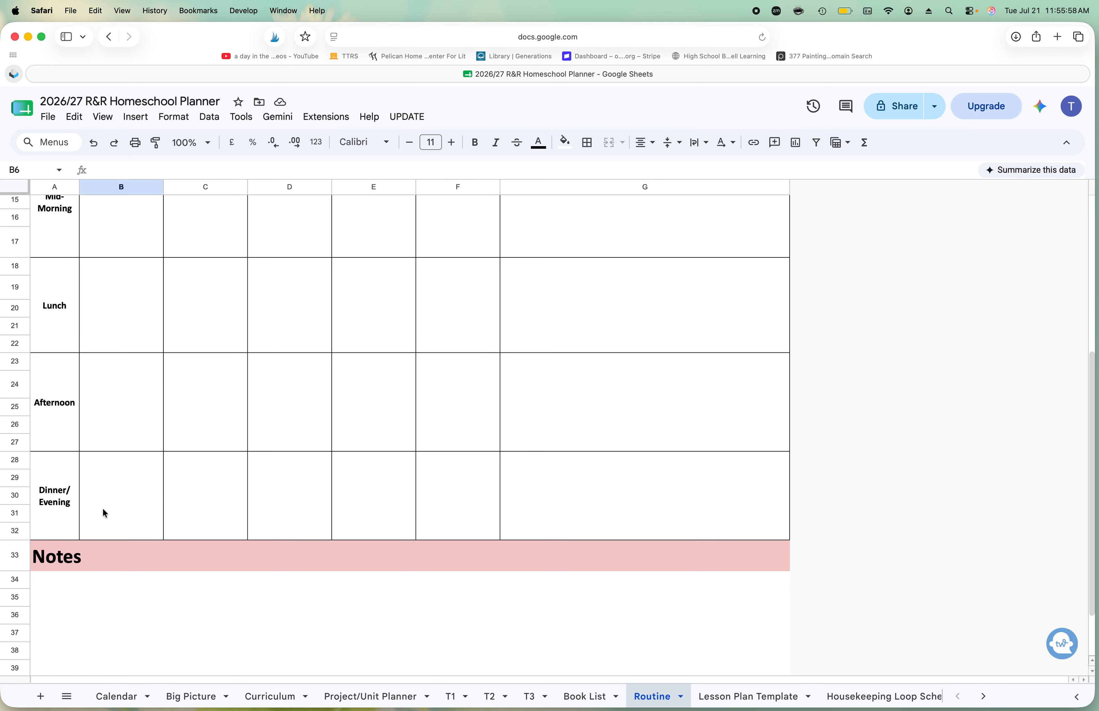
{"action": "scroll", "coordinate": [103, 556], "scroll_direction": "down", "scroll_amount": 2}
{"action": "scroll", "coordinate": [103, 556], "scroll_direction": "up", "scroll_amount": 15}
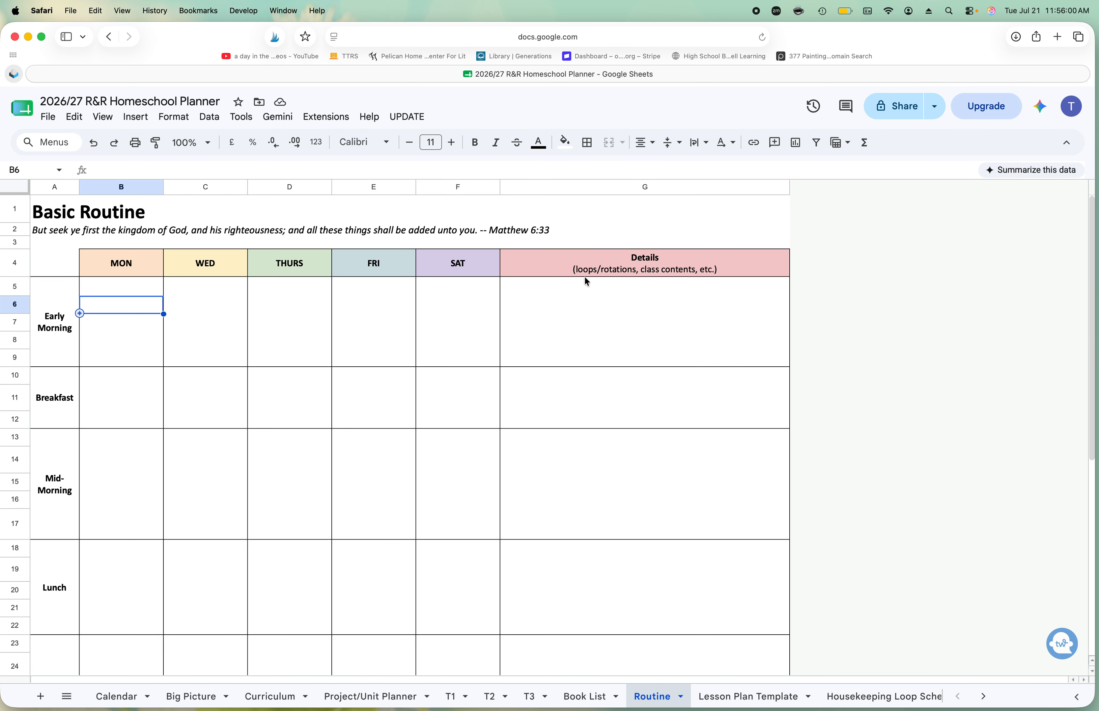
{"action": "left_click", "coordinate": [590, 302]}
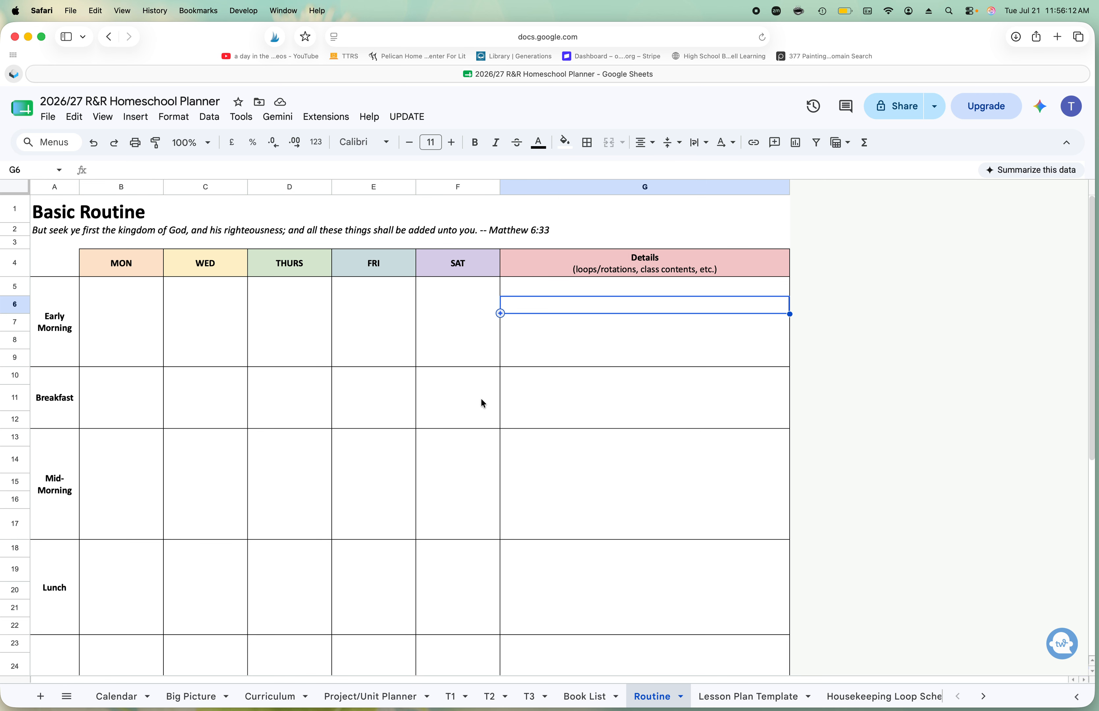
Step: Show the Lesson Plan Template sheet and the sheet options available for it, without applying any
{"action": "left_click", "coordinate": [725, 697]}
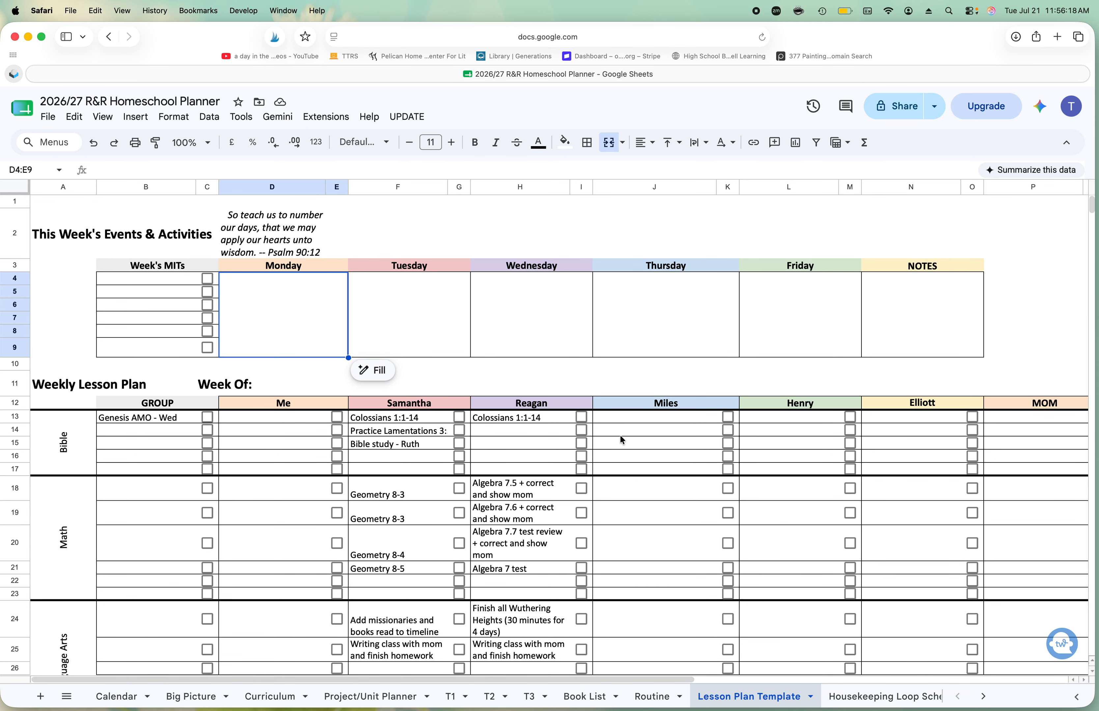
{"action": "right_click", "coordinate": [741, 701]}
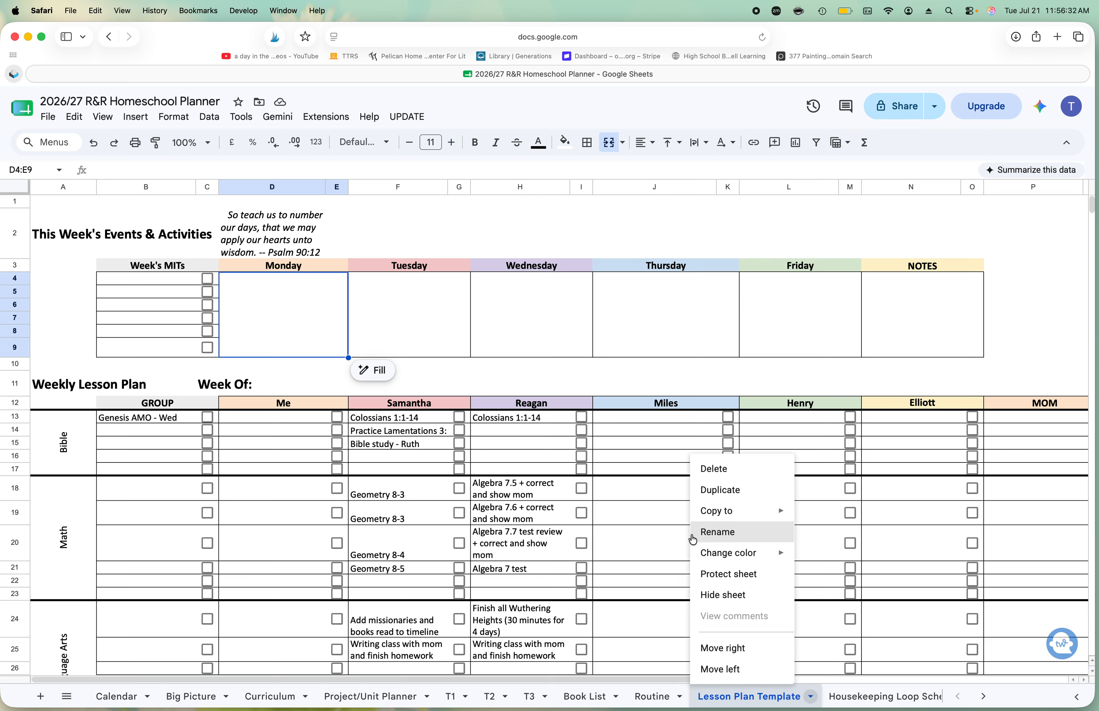
{"action": "left_click", "coordinate": [657, 460]}
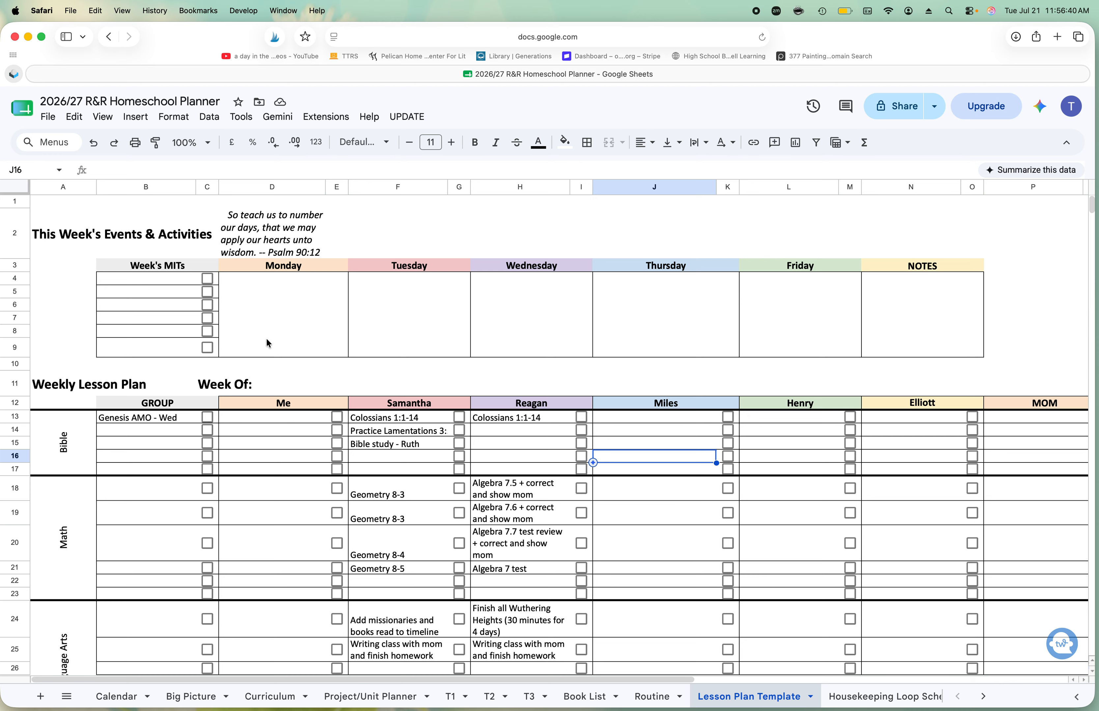
Step: Examine the Week's MITs list and the Monday to Friday boxes under This Week's Events & Activities
{"action": "left_click", "coordinate": [168, 279]}
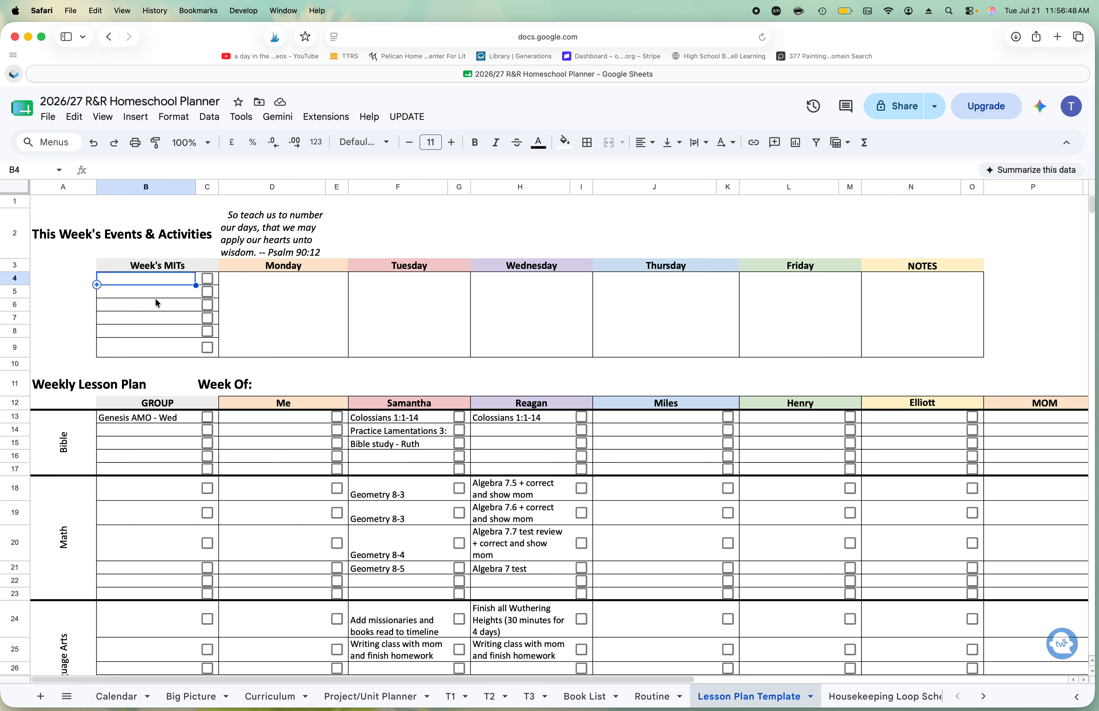
{"action": "left_click", "coordinate": [309, 297]}
{"action": "left_click", "coordinate": [428, 299]}
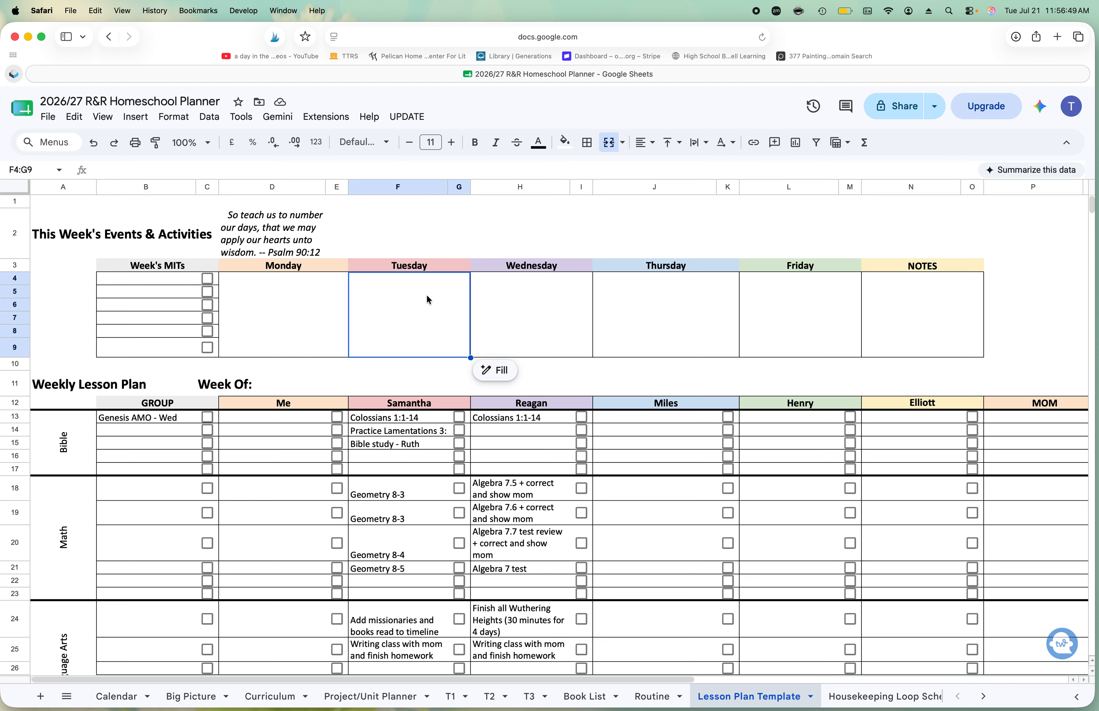
{"action": "left_click", "coordinate": [523, 299]}
{"action": "left_click", "coordinate": [656, 300]}
{"action": "left_click", "coordinate": [804, 297]}
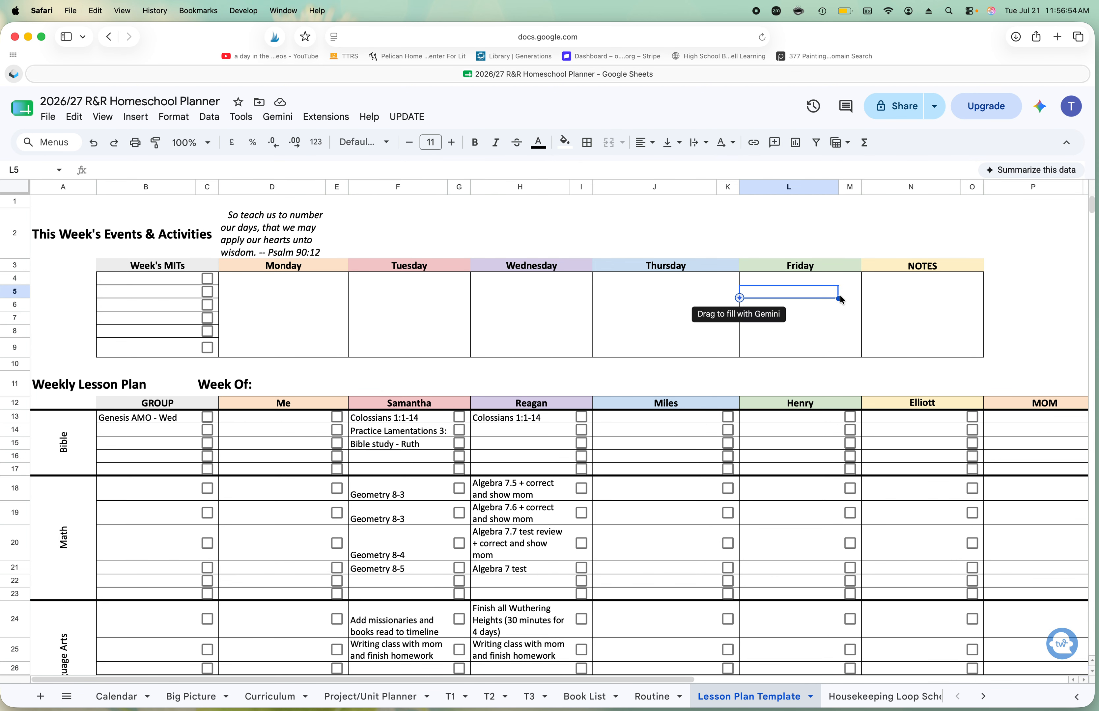
Step: Examine the Bible assignments in the Weekly Lesson Plan's GROUP, Me and first named student columns
{"action": "left_click", "coordinate": [138, 418]}
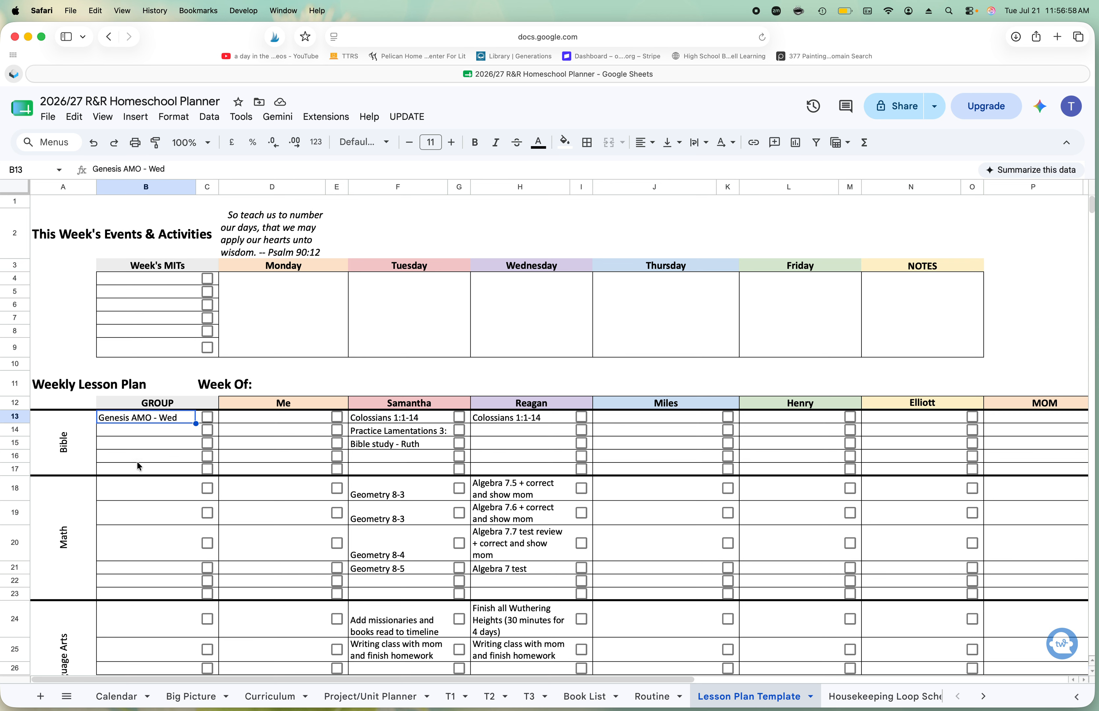
{"action": "scroll", "coordinate": [127, 494], "scroll_direction": "down", "scroll_amount": 3}
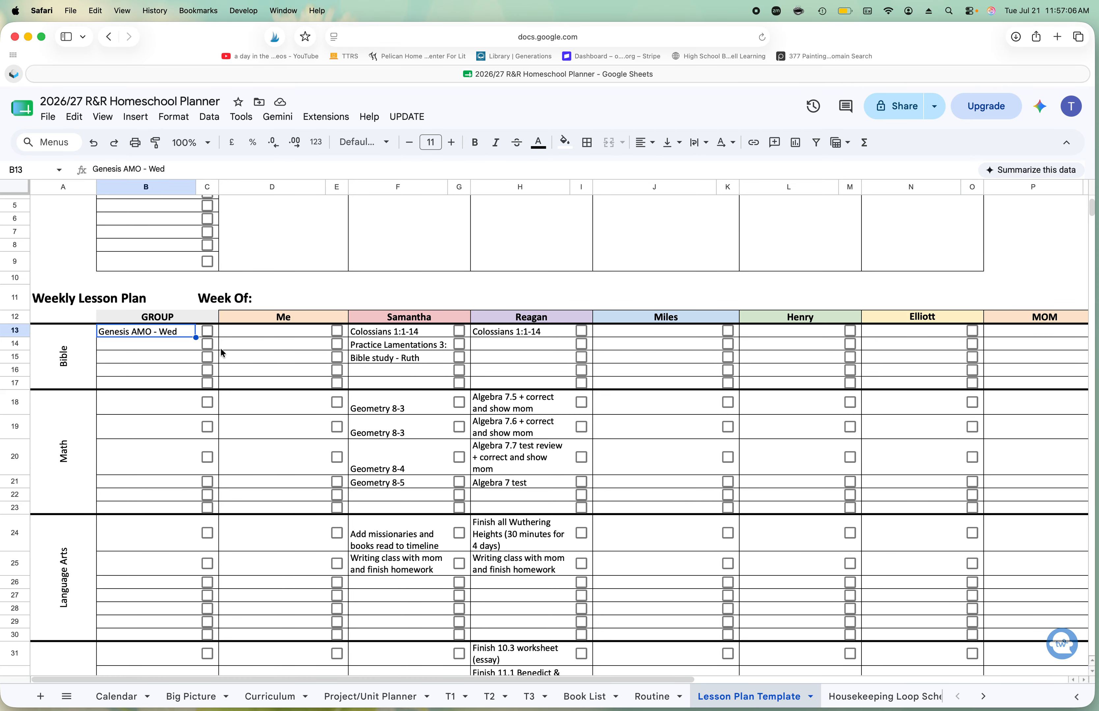
{"action": "left_click", "coordinate": [285, 336]}
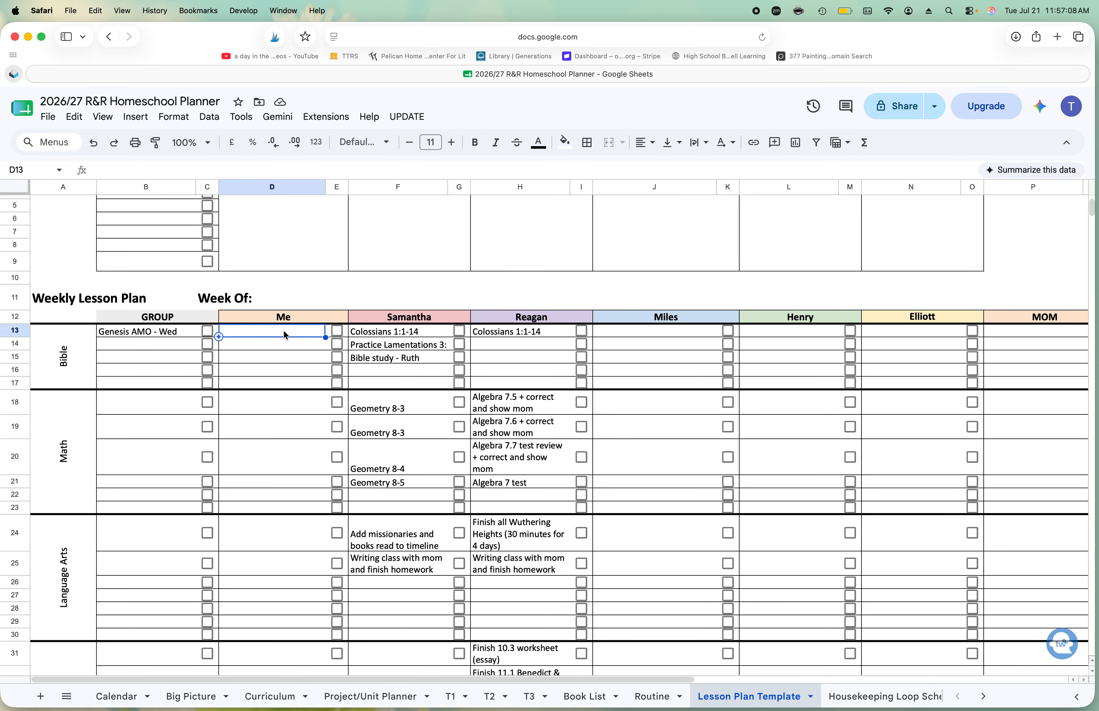
{"action": "left_click", "coordinate": [285, 349]}
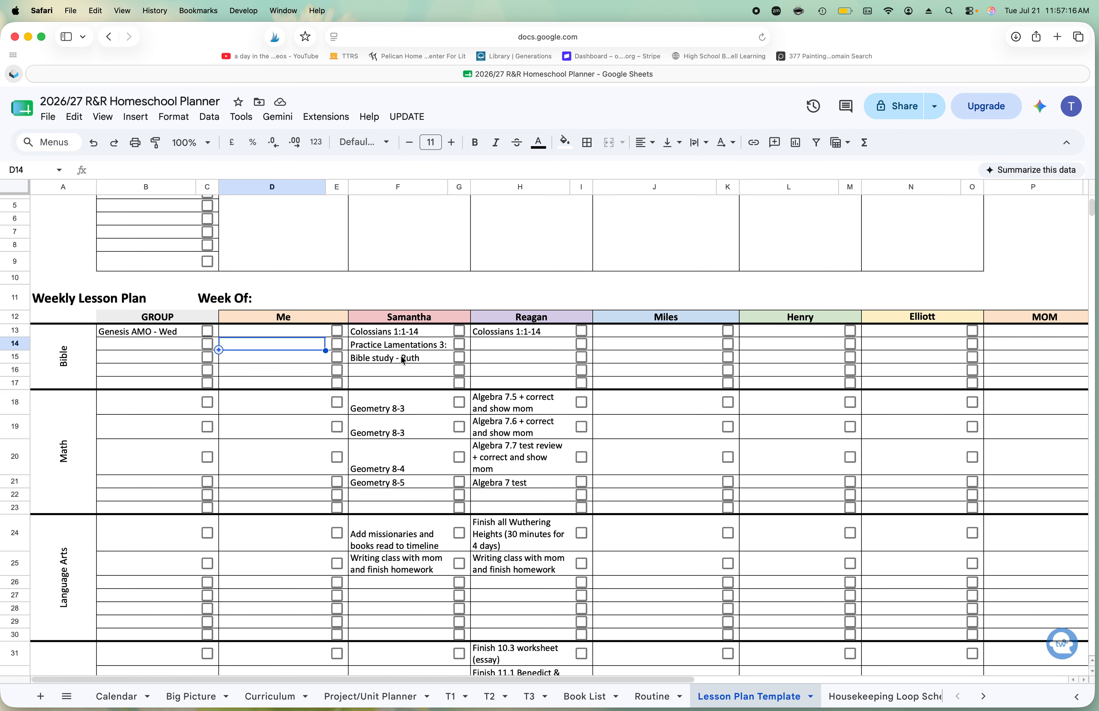
{"action": "left_click", "coordinate": [397, 334]}
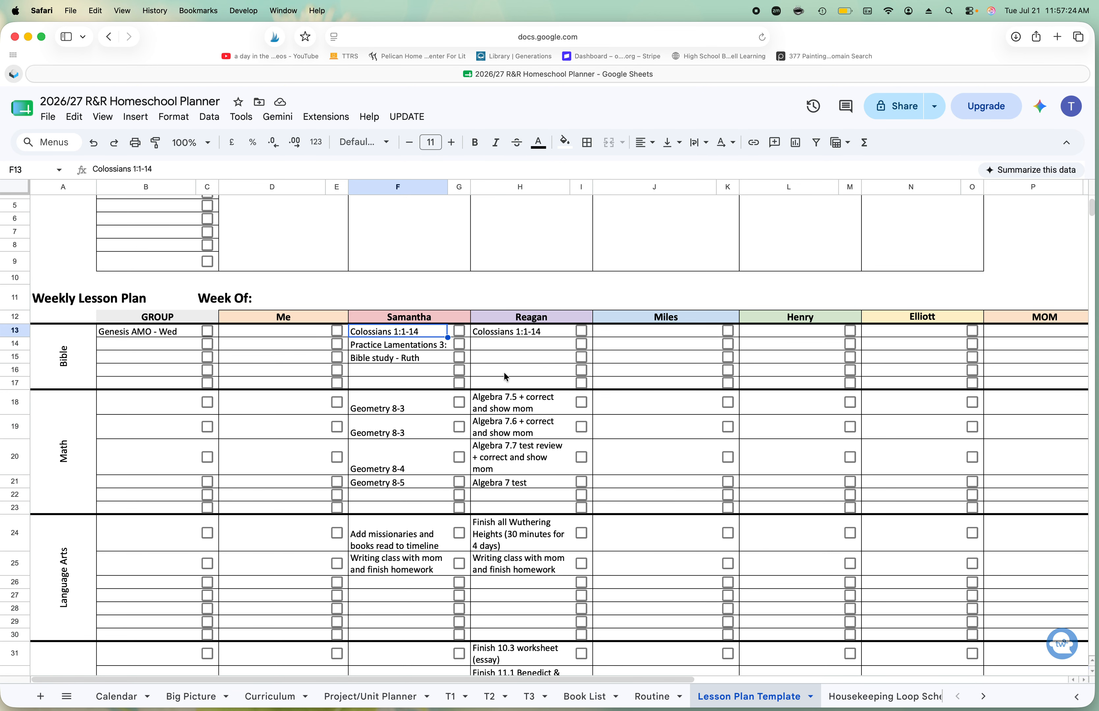
Step: Try ticking the checkboxes of the first named student's three Bible assignments, and clear all three again
{"action": "left_click", "coordinate": [459, 331]}
{"action": "left_click", "coordinate": [458, 345]}
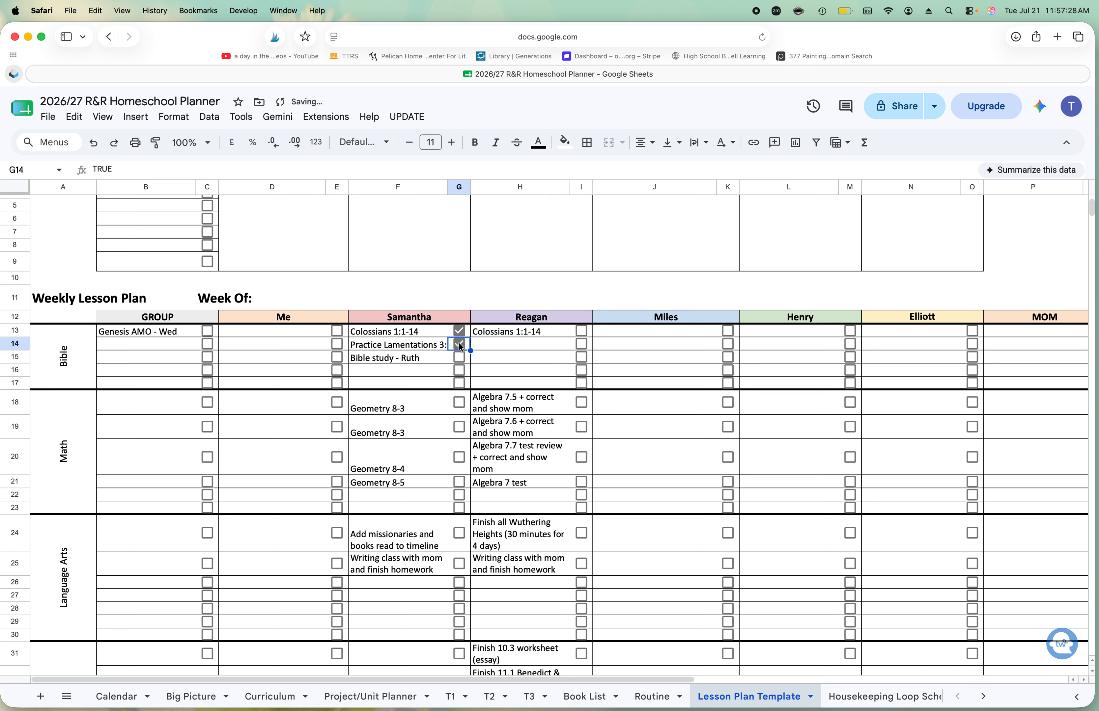
{"action": "left_click", "coordinate": [459, 358]}
{"action": "left_click", "coordinate": [459, 346]}
{"action": "key", "text": "Up"}
{"action": "key", "text": "space"}
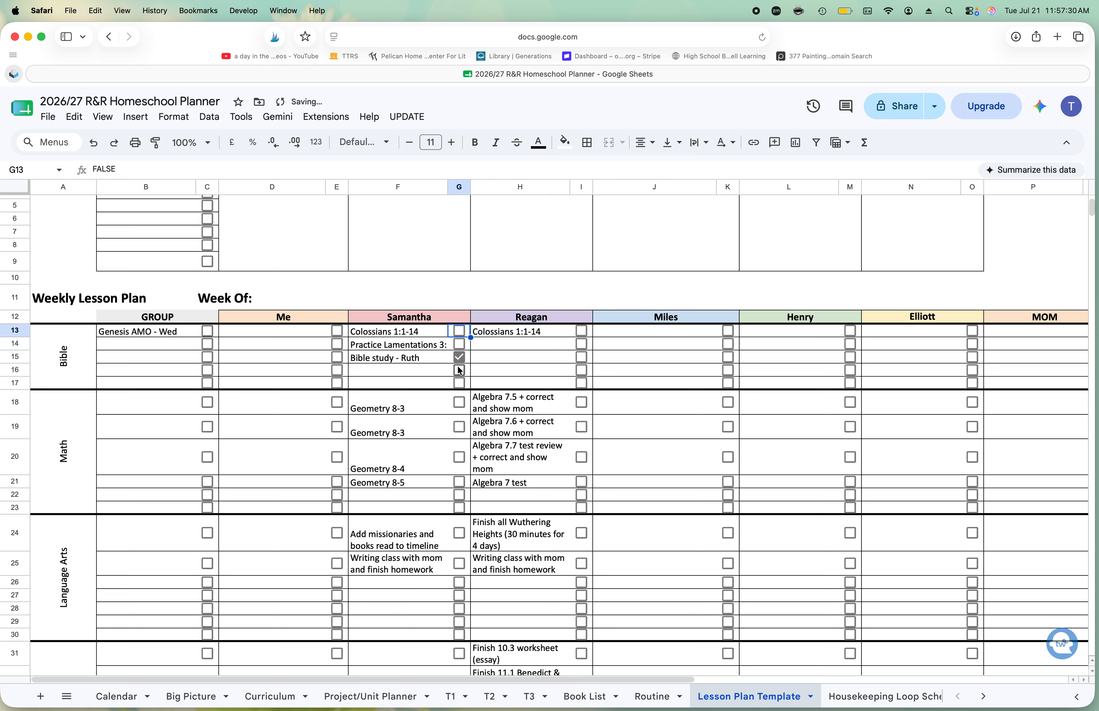
{"action": "left_click", "coordinate": [459, 358]}
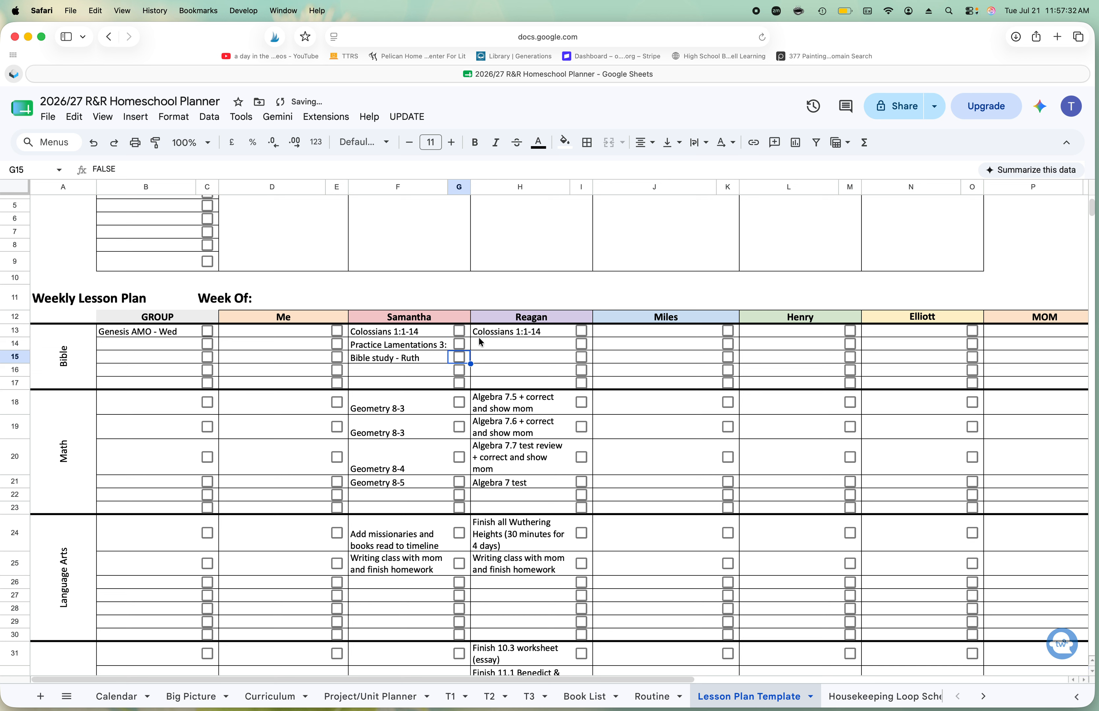
Step: Clear the MOM column heading in the Weekly Lesson Plan
{"action": "left_click", "coordinate": [509, 356]}
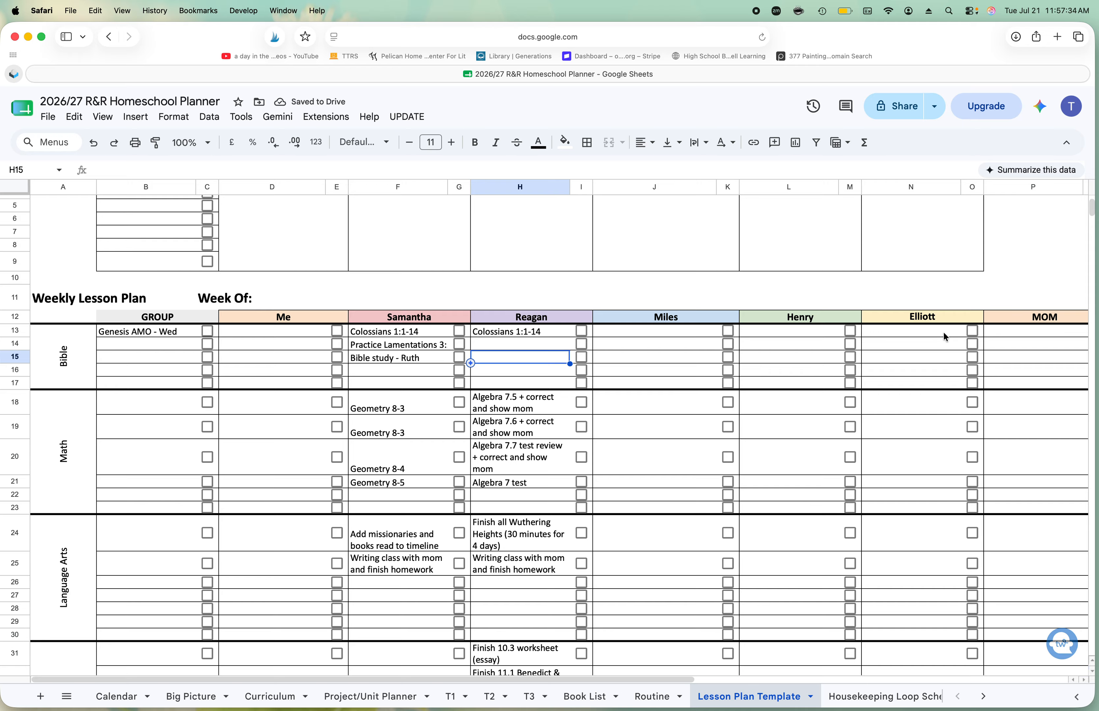
{"action": "left_click", "coordinate": [1045, 319]}
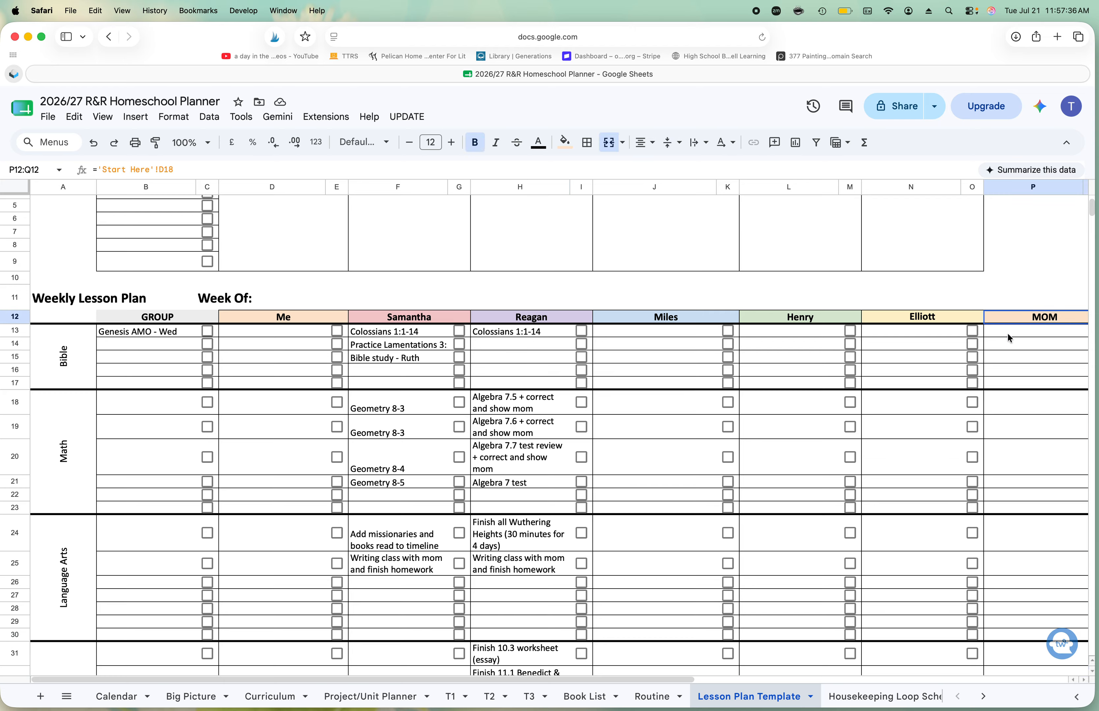
{"action": "key", "text": "BackSpace"}
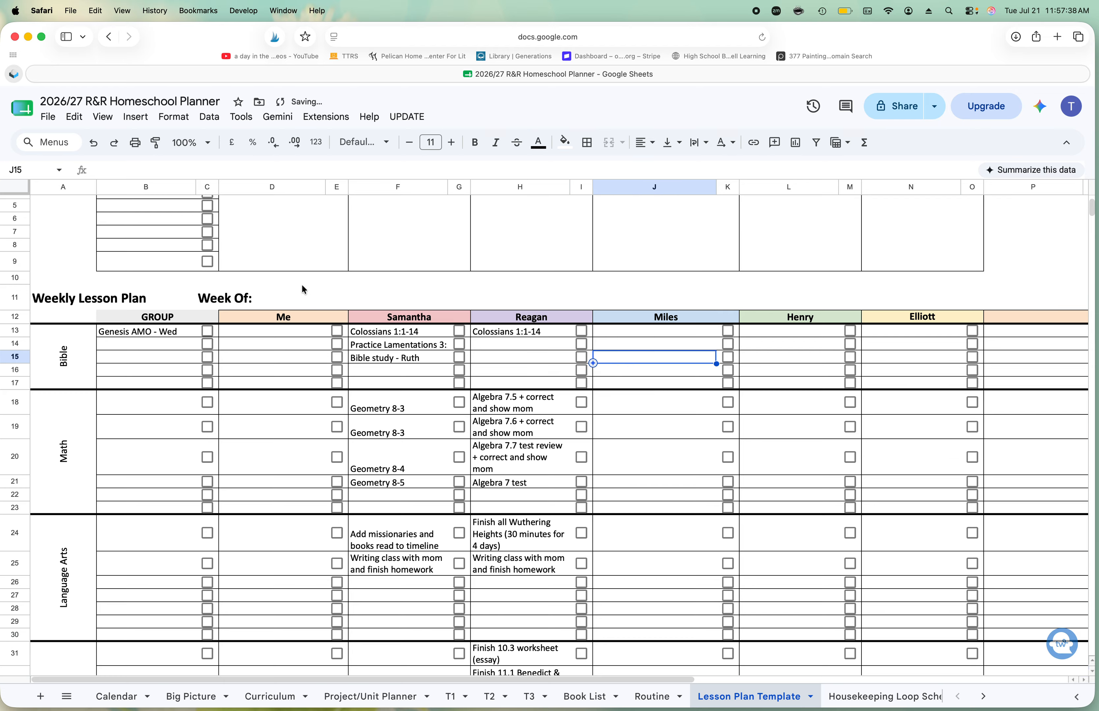
Step: Examine the Weekly Lesson Plan's Me column and the subject sections from Math down to Tuesday work
{"action": "left_click", "coordinate": [280, 319]}
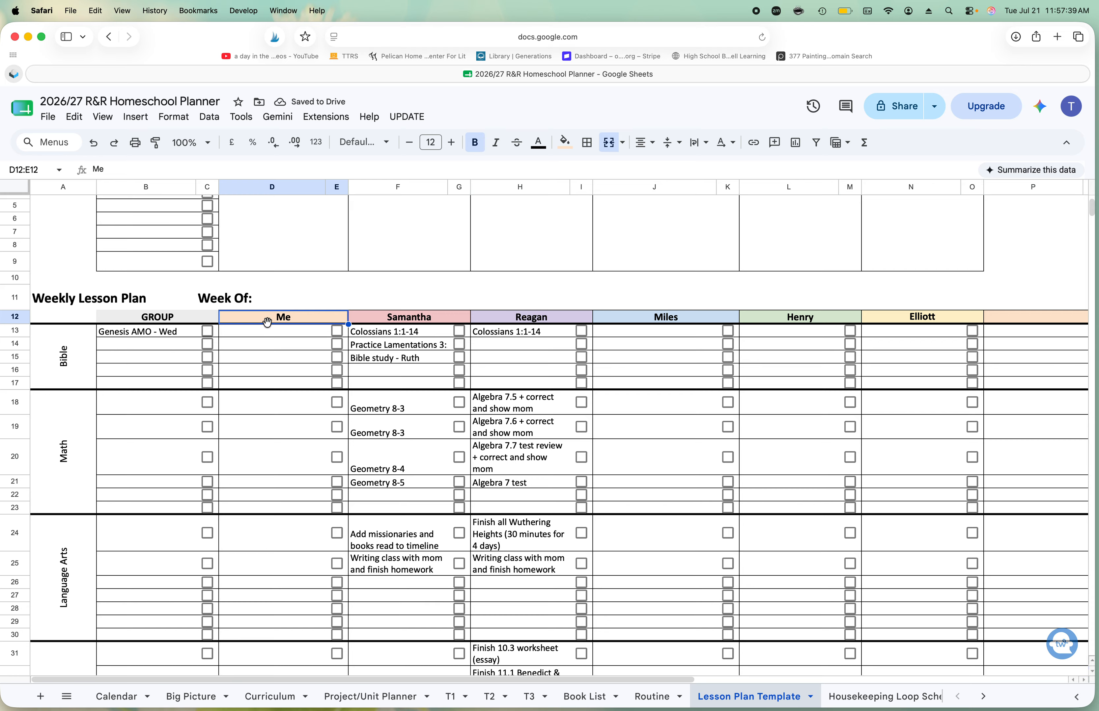
{"action": "left_click", "coordinate": [297, 347]}
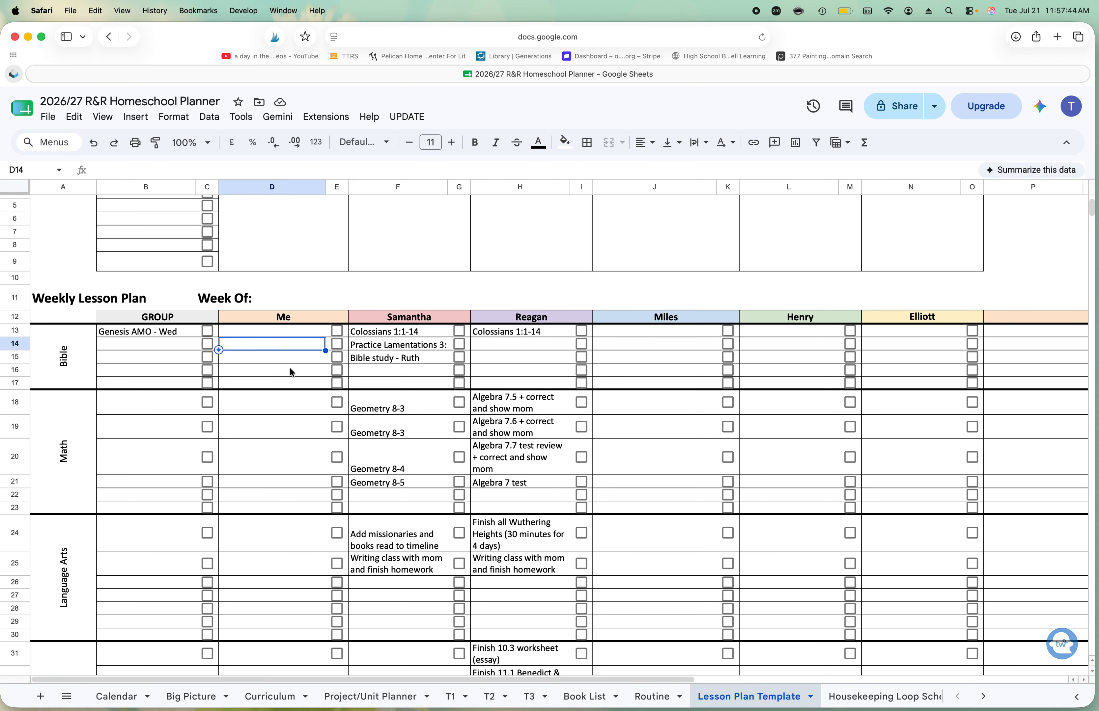
{"action": "scroll", "coordinate": [291, 369], "scroll_direction": "down", "scroll_amount": 5}
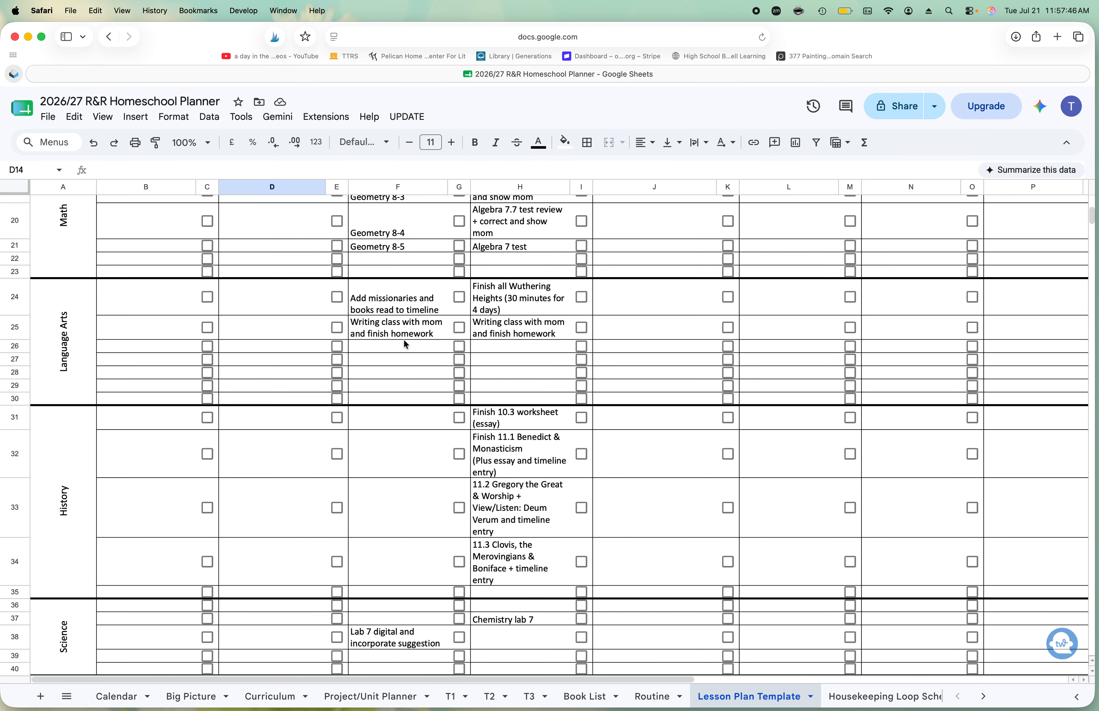
{"action": "scroll", "coordinate": [487, 431], "scroll_direction": "down", "scroll_amount": 7}
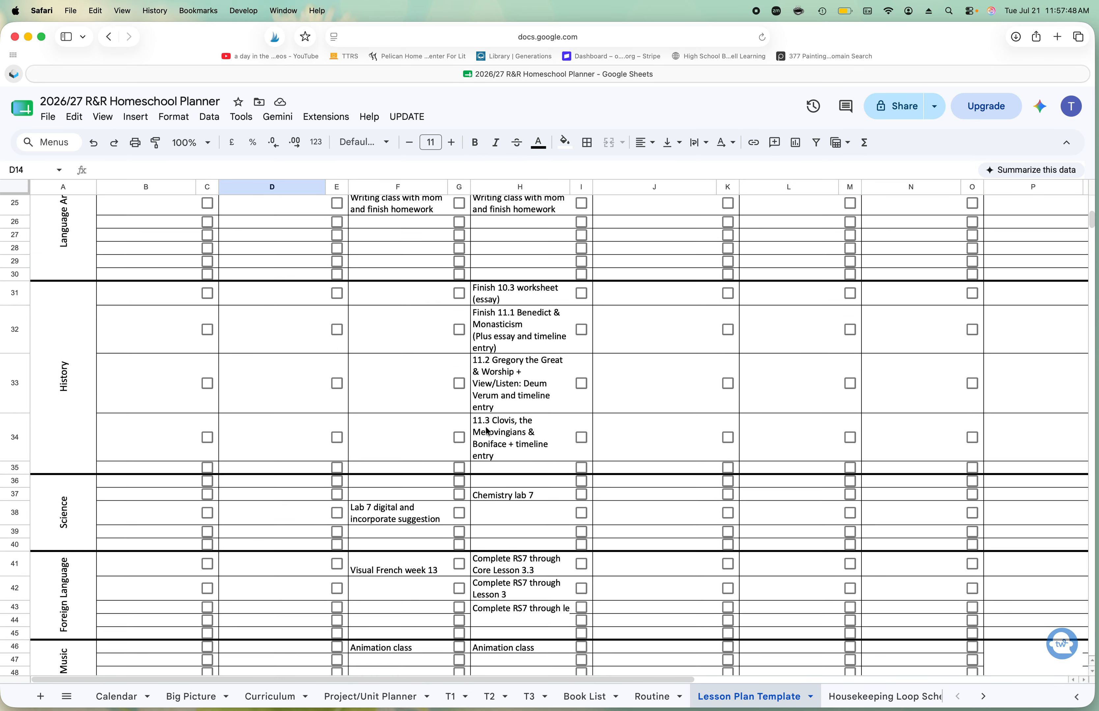
{"action": "scroll", "coordinate": [487, 432], "scroll_direction": "down", "scroll_amount": 1}
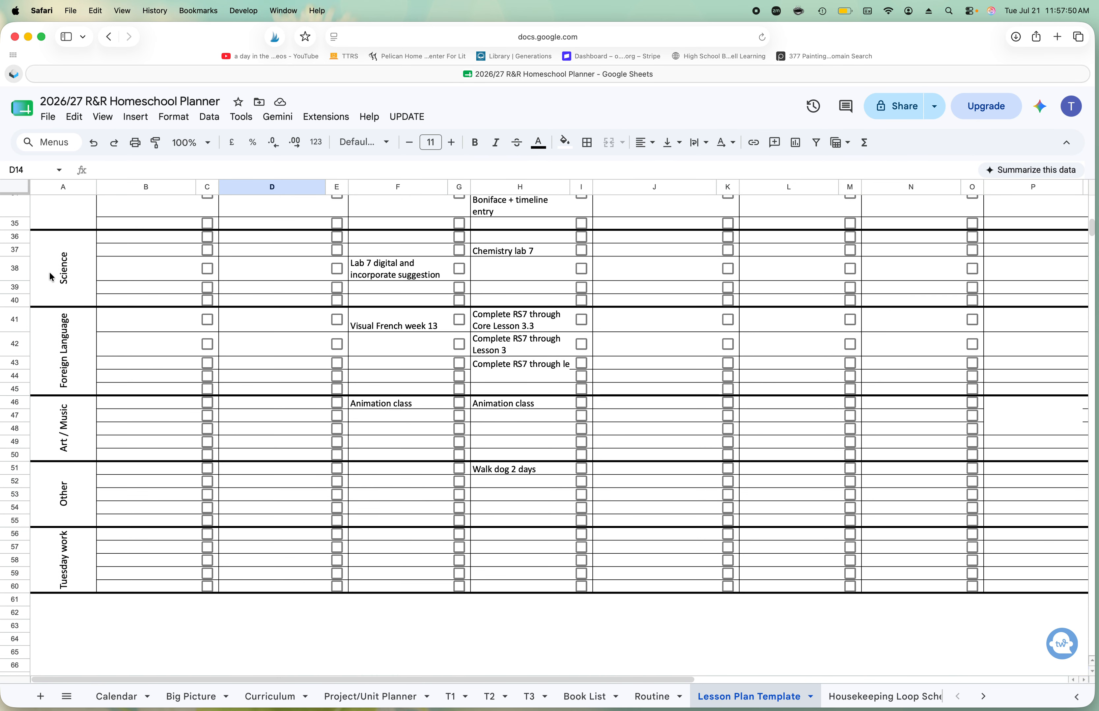
{"action": "left_click", "coordinate": [62, 329]}
{"action": "left_click", "coordinate": [66, 259]}
{"action": "left_click", "coordinate": [67, 427]}
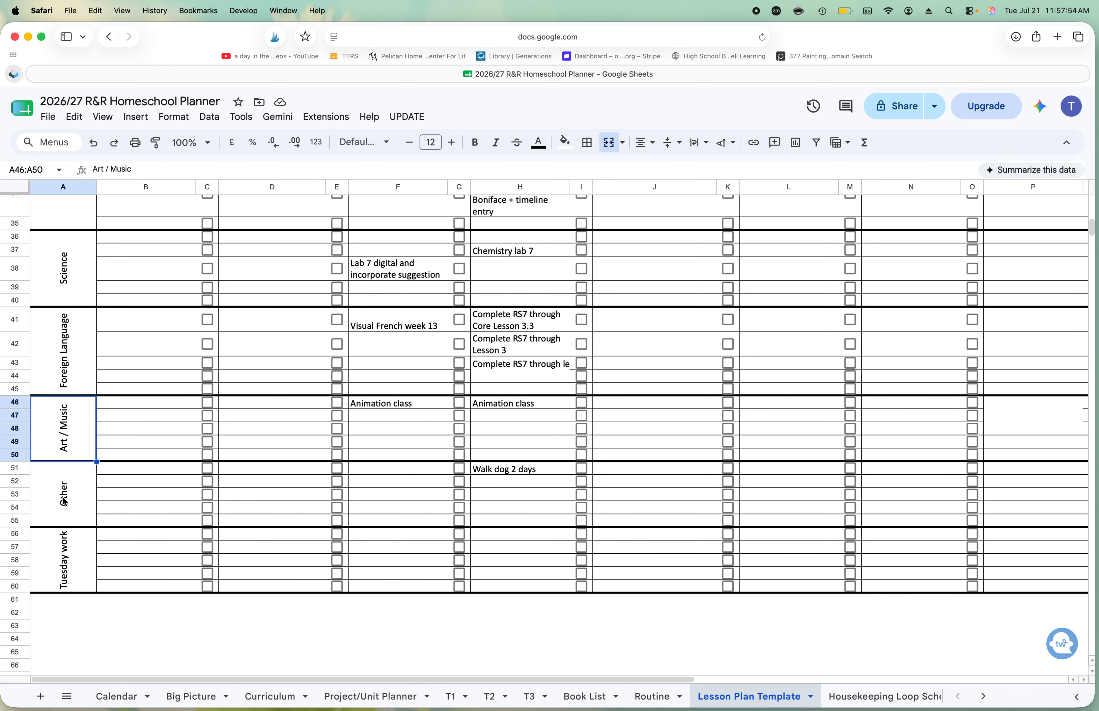
Step: Examine the Lesson Plan Template's Other and Tuesday work sections, and view the sheet's Duplicate option without applying it
{"action": "left_click", "coordinate": [65, 502]}
{"action": "left_click", "coordinate": [69, 550]}
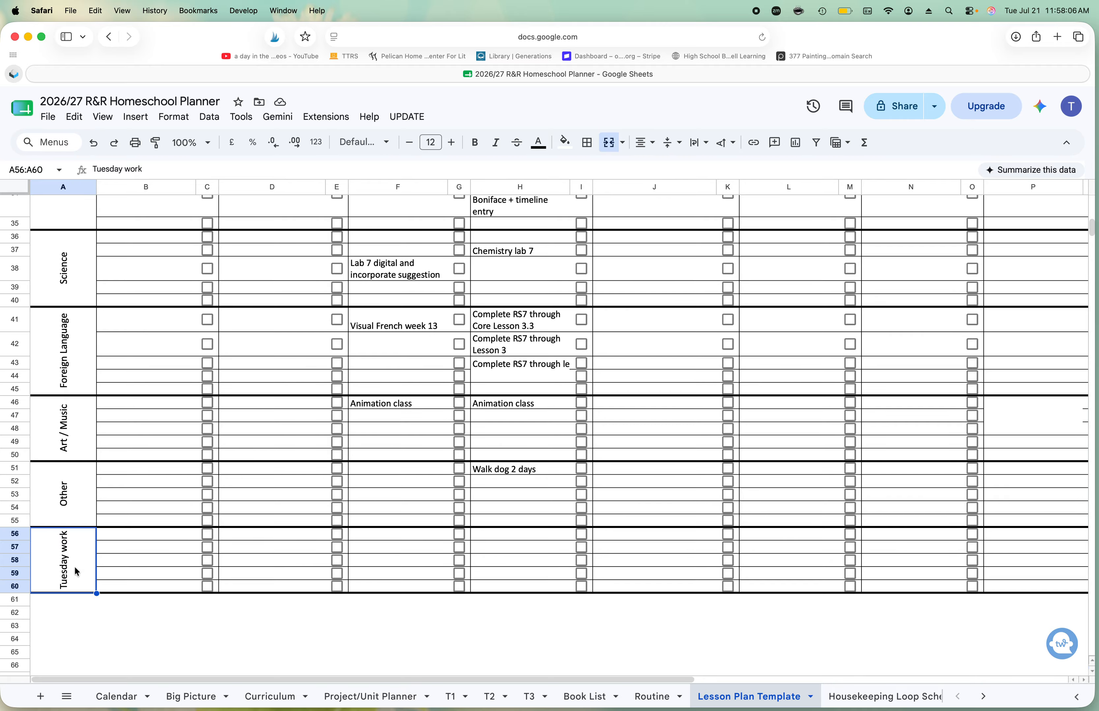
{"action": "scroll", "coordinate": [212, 550], "scroll_direction": "up", "scroll_amount": 15}
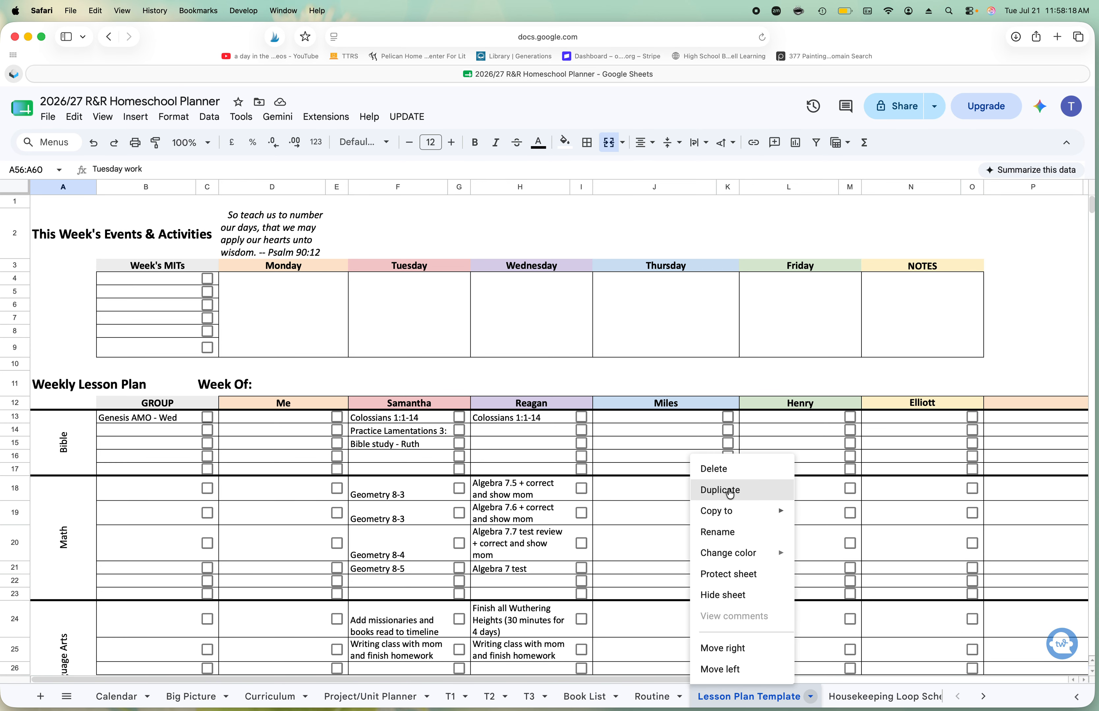
{"action": "left_click", "coordinate": [825, 431]}
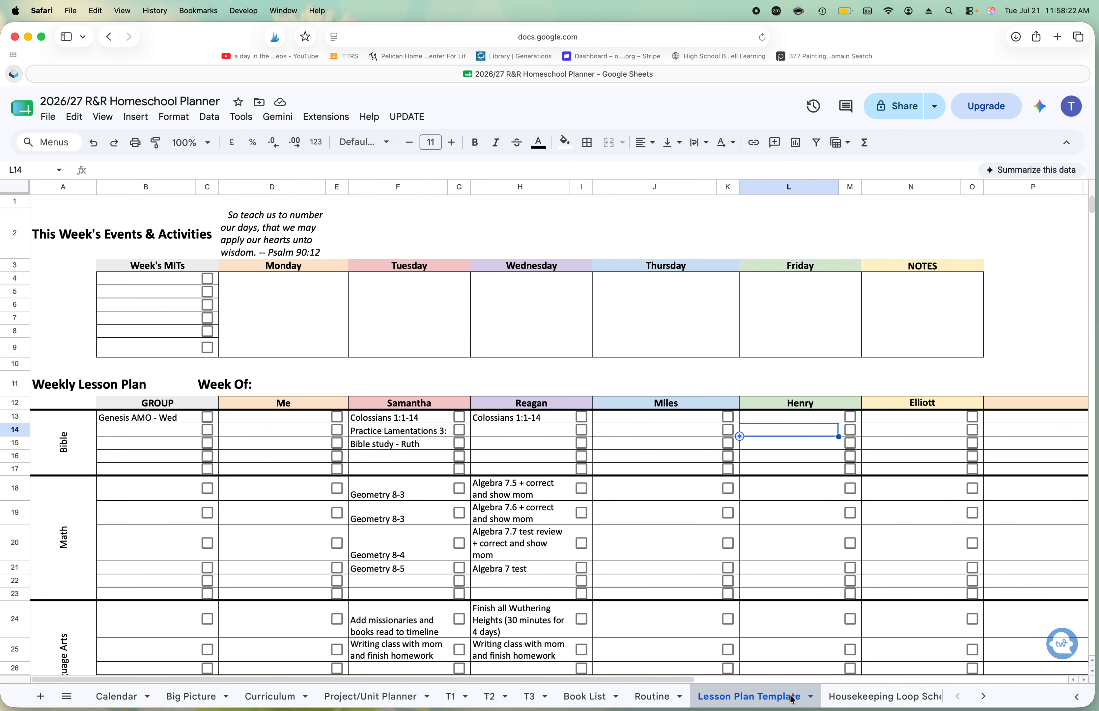
Step: Open the Housekeeping Loop Schedule sheet and examine the Daily Do's tasks, from Clean my room to Clean off counters
{"action": "scroll", "coordinate": [816, 696], "scroll_direction": "right", "scroll_amount": 3}
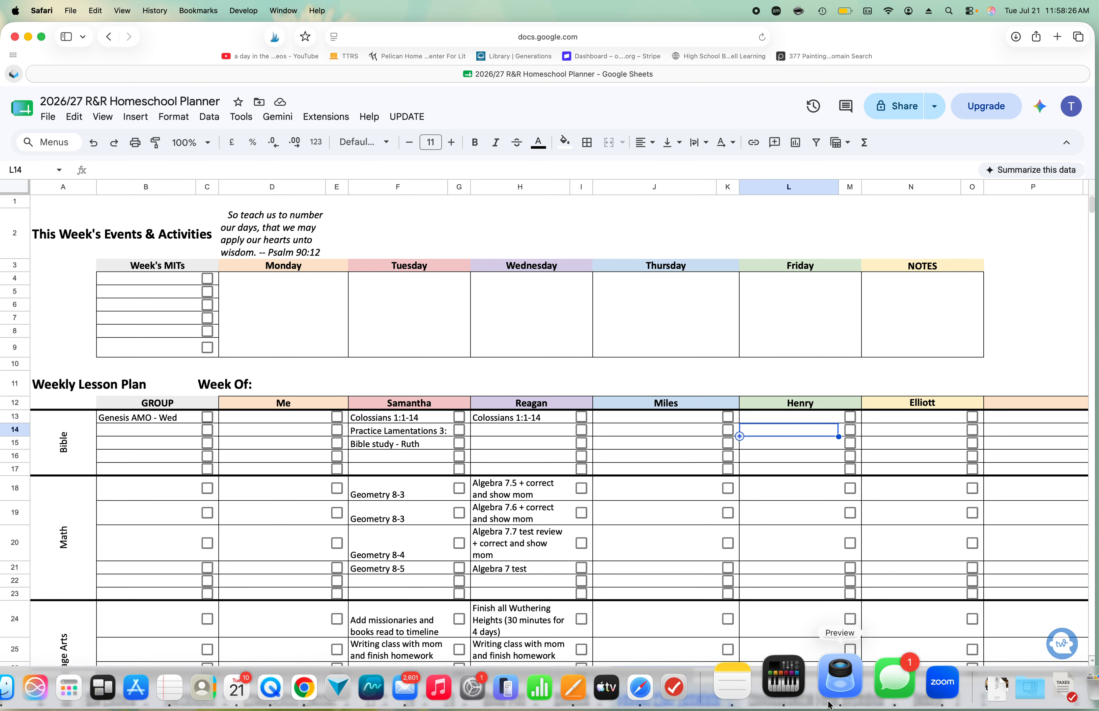
{"action": "left_click", "coordinate": [807, 698]}
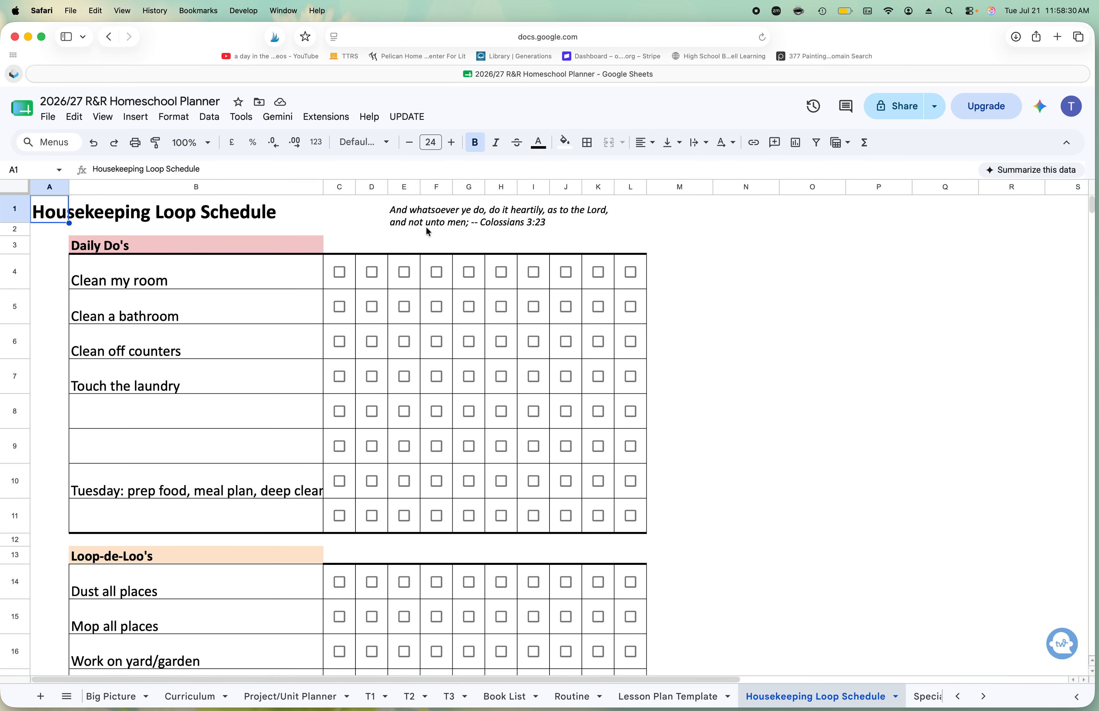
{"action": "left_click", "coordinate": [111, 279]}
{"action": "left_click", "coordinate": [123, 330]}
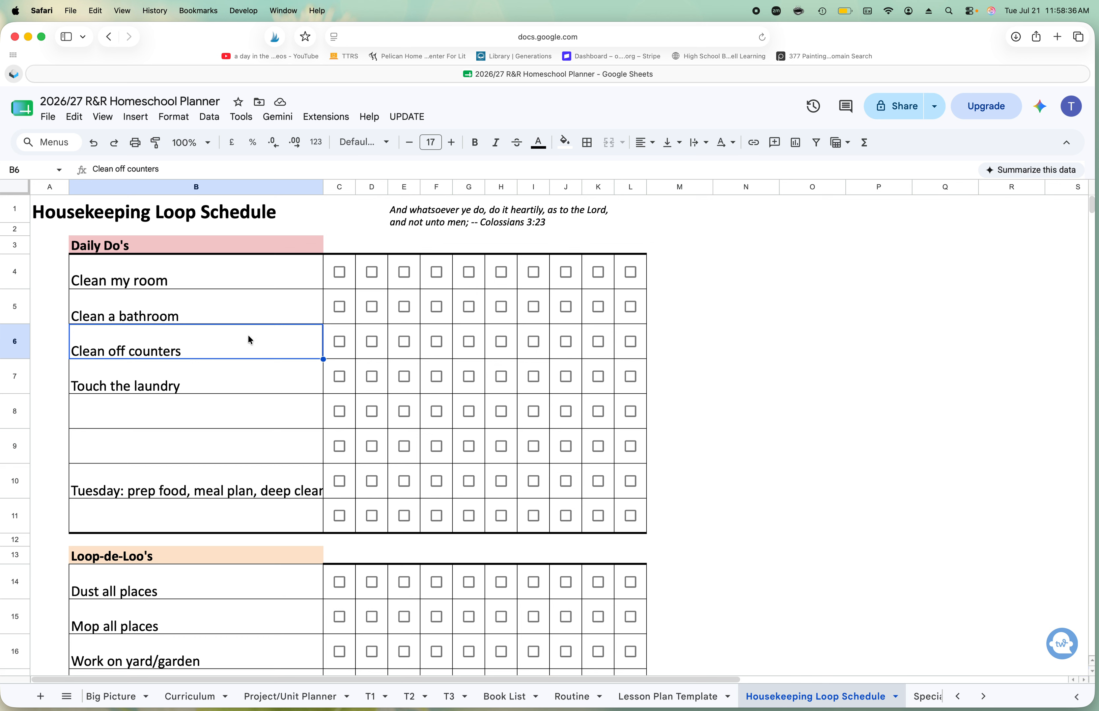
Step: Try ticking the first checkboxes of Clean my room and Clean a bathroom, and clear both again
{"action": "left_click", "coordinate": [339, 272]}
{"action": "left_click", "coordinate": [342, 308]}
{"action": "left_click", "coordinate": [341, 276]}
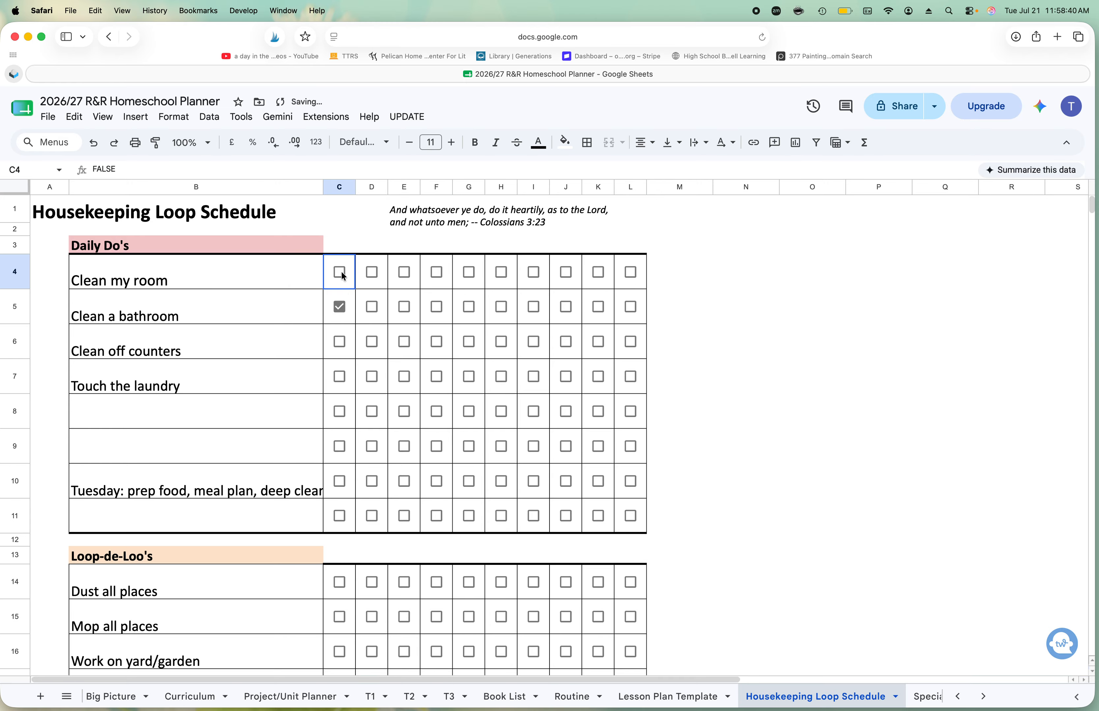
{"action": "left_click", "coordinate": [341, 309]}
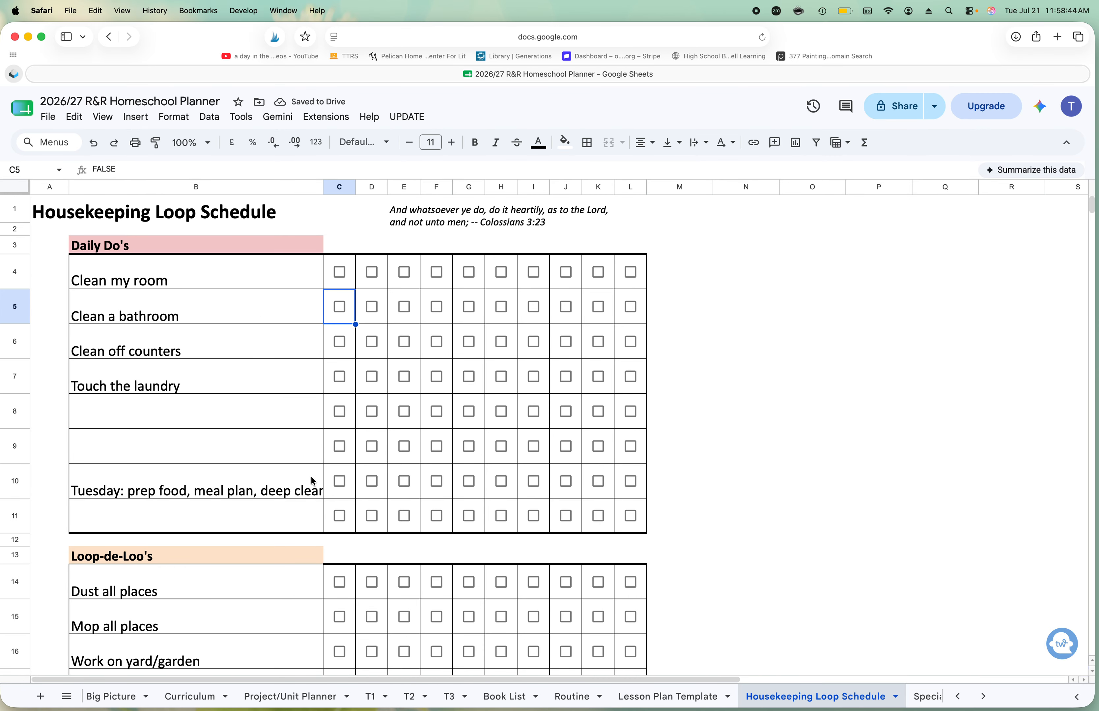
Step: Review the Loop-de-Loo's task list and the Notes section of the Housekeeping Loop Schedule, and return to its start
{"action": "scroll", "coordinate": [311, 481], "scroll_direction": "down", "scroll_amount": 5}
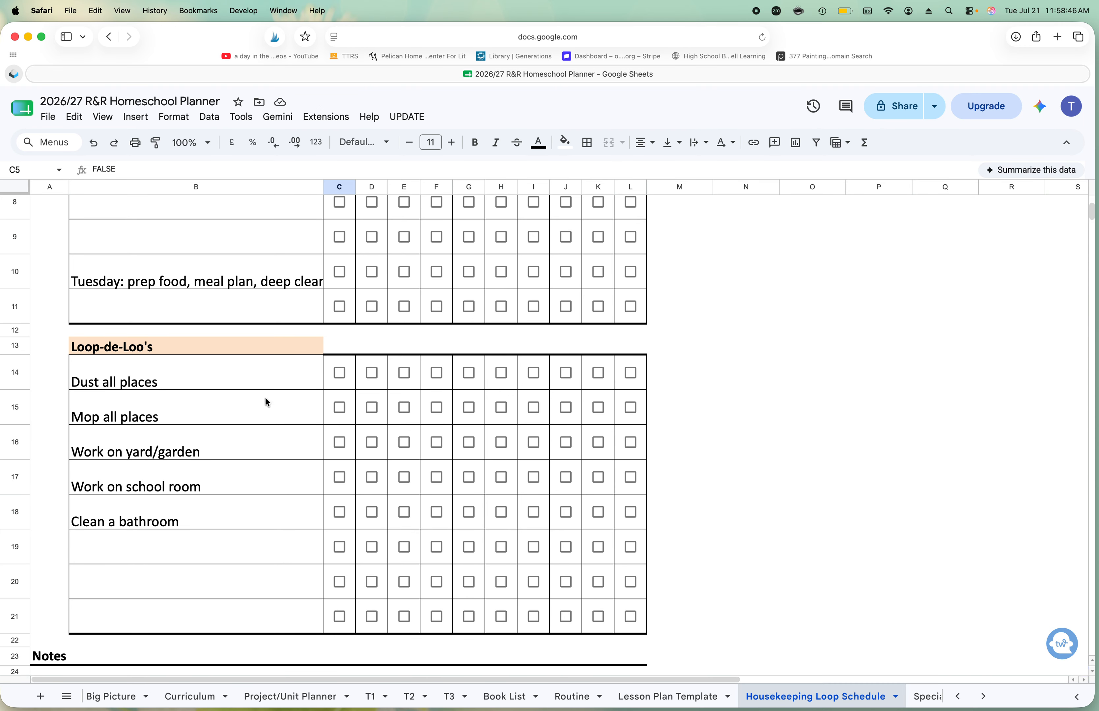
{"action": "scroll", "coordinate": [249, 434], "scroll_direction": "down", "scroll_amount": 7}
{"action": "scroll", "coordinate": [249, 433], "scroll_direction": "up", "scroll_amount": 12}
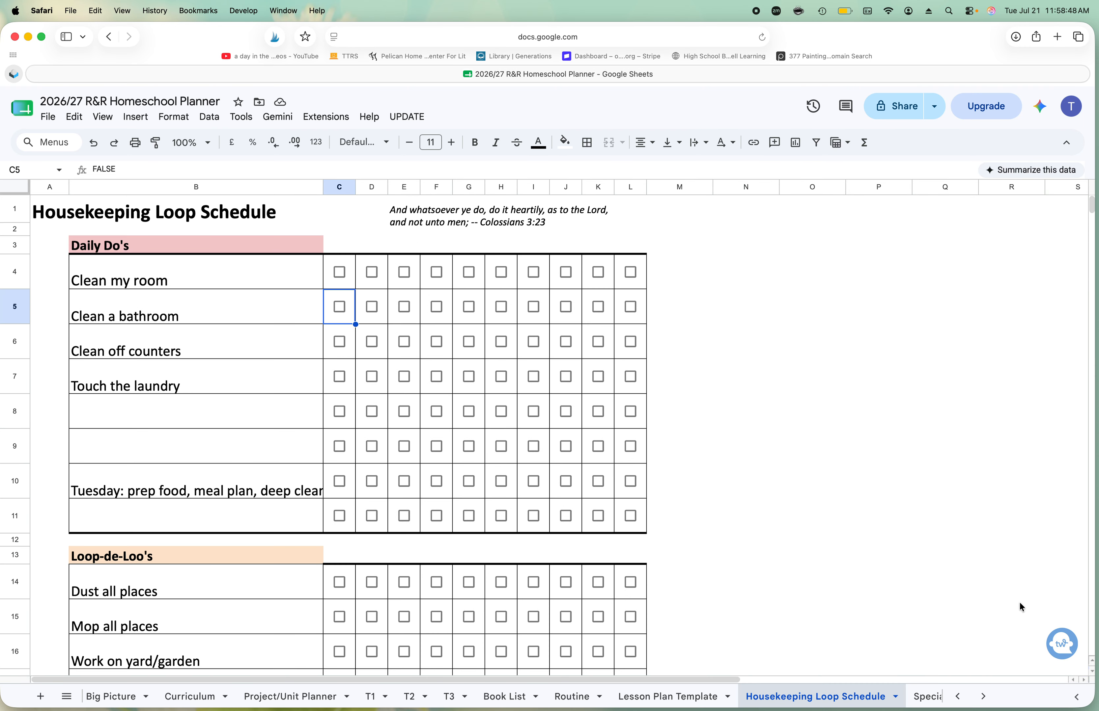
Step: Open the Special Class Plan sheet and examine the physics lesson list with its Done and Lab? columns
{"action": "scroll", "coordinate": [899, 702], "scroll_direction": "right", "scroll_amount": 2}
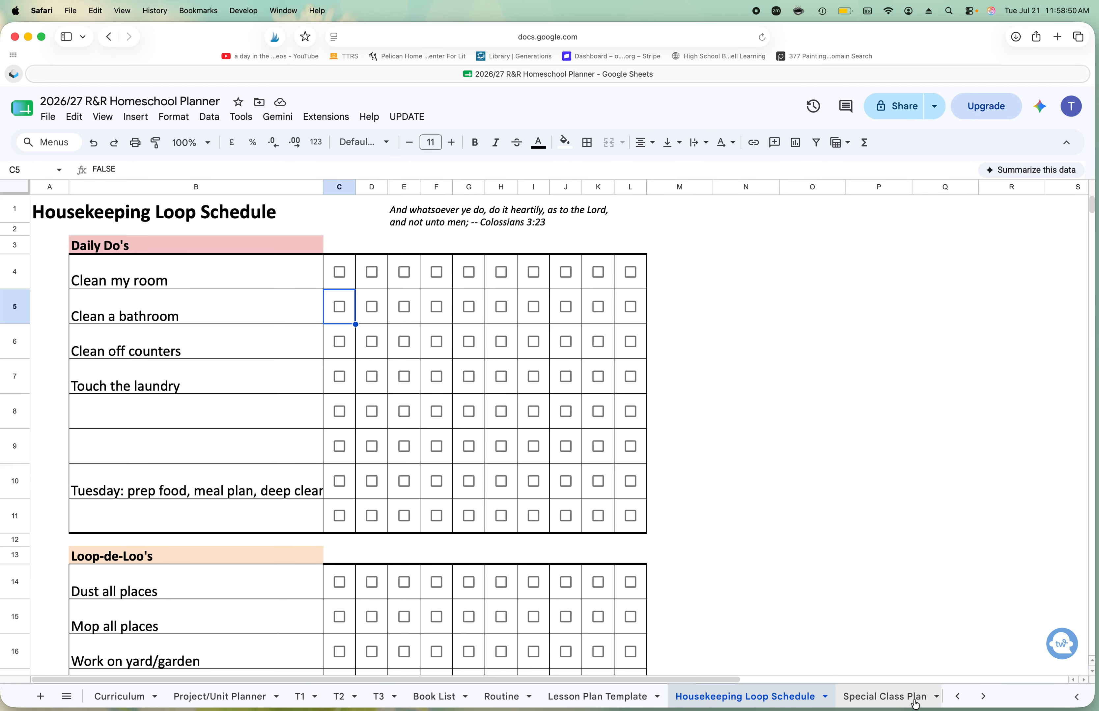
{"action": "left_click", "coordinate": [889, 700]}
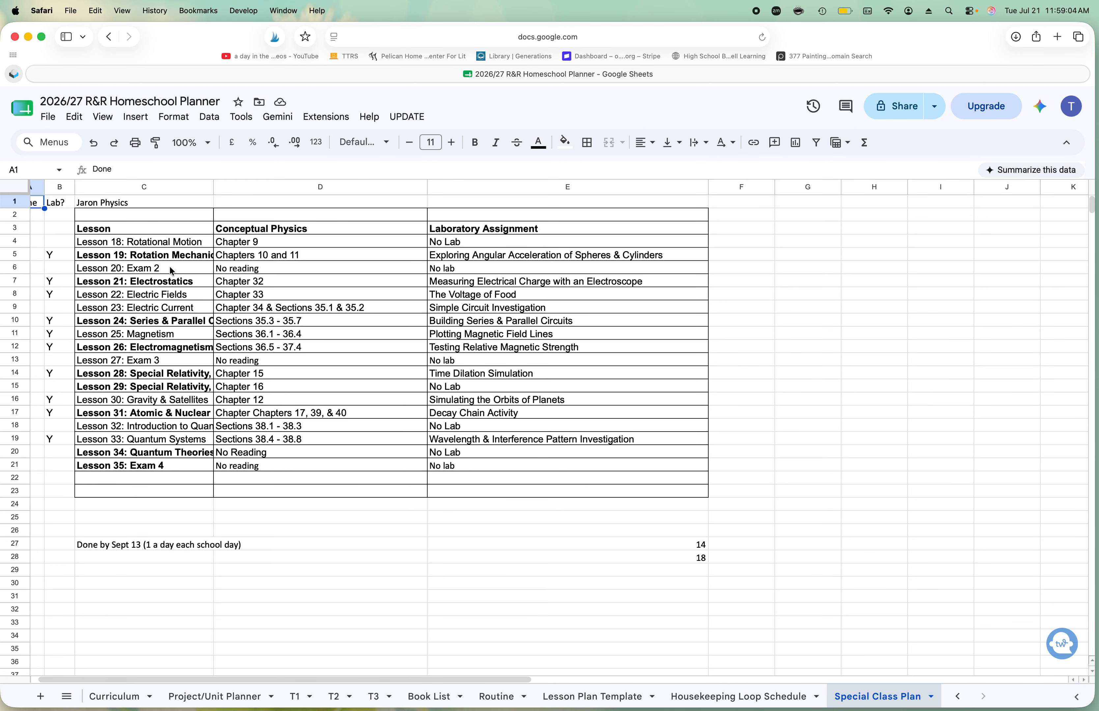
{"action": "scroll", "coordinate": [180, 406], "scroll_direction": "left", "scroll_amount": 2}
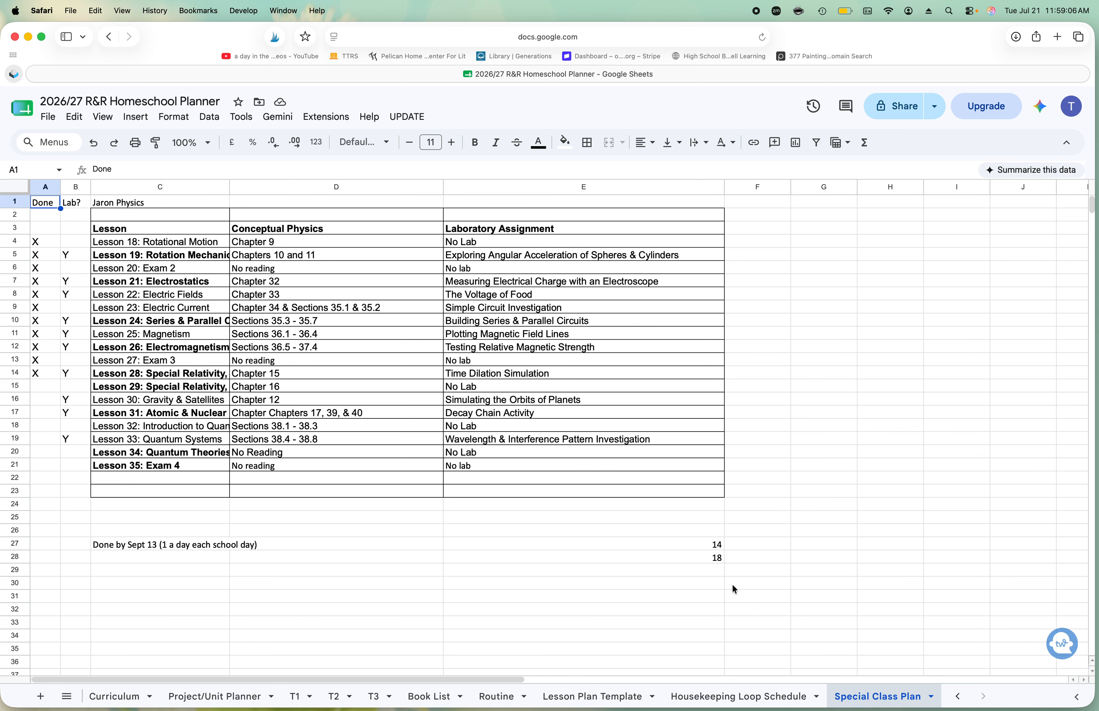
Step: Return to the Calendar sheet and examine the Notes box, the calendar title and the area below the Proverbs quote
{"action": "scroll", "coordinate": [785, 696], "scroll_direction": "left", "scroll_amount": 3}
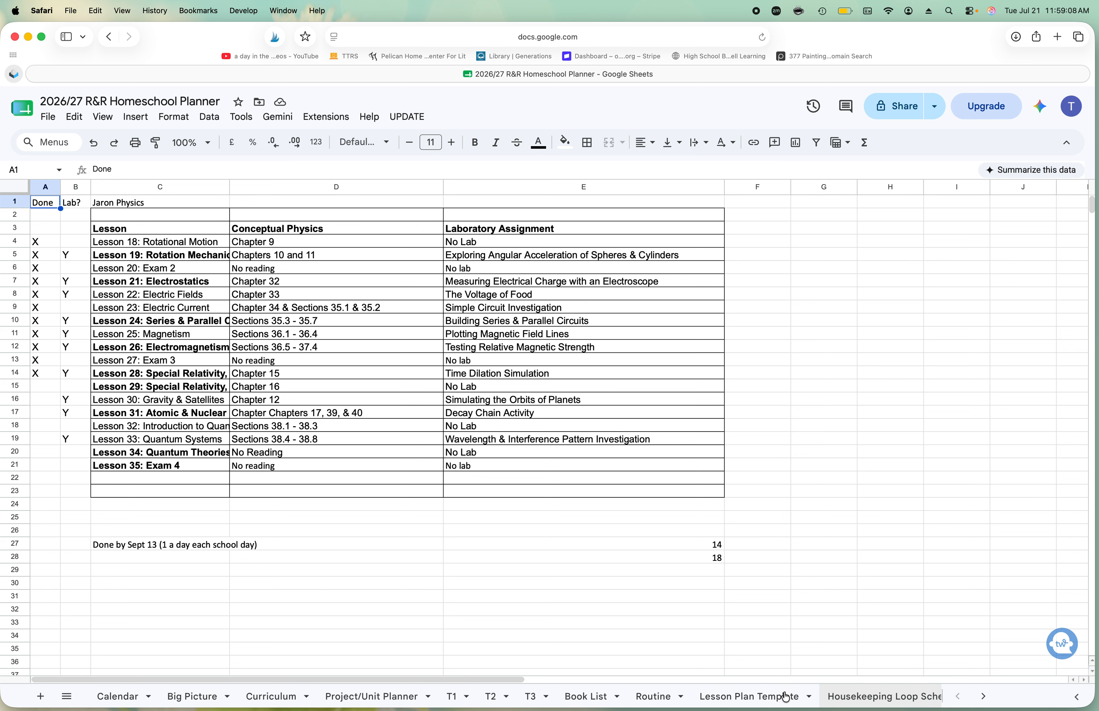
{"action": "left_click", "coordinate": [129, 694]}
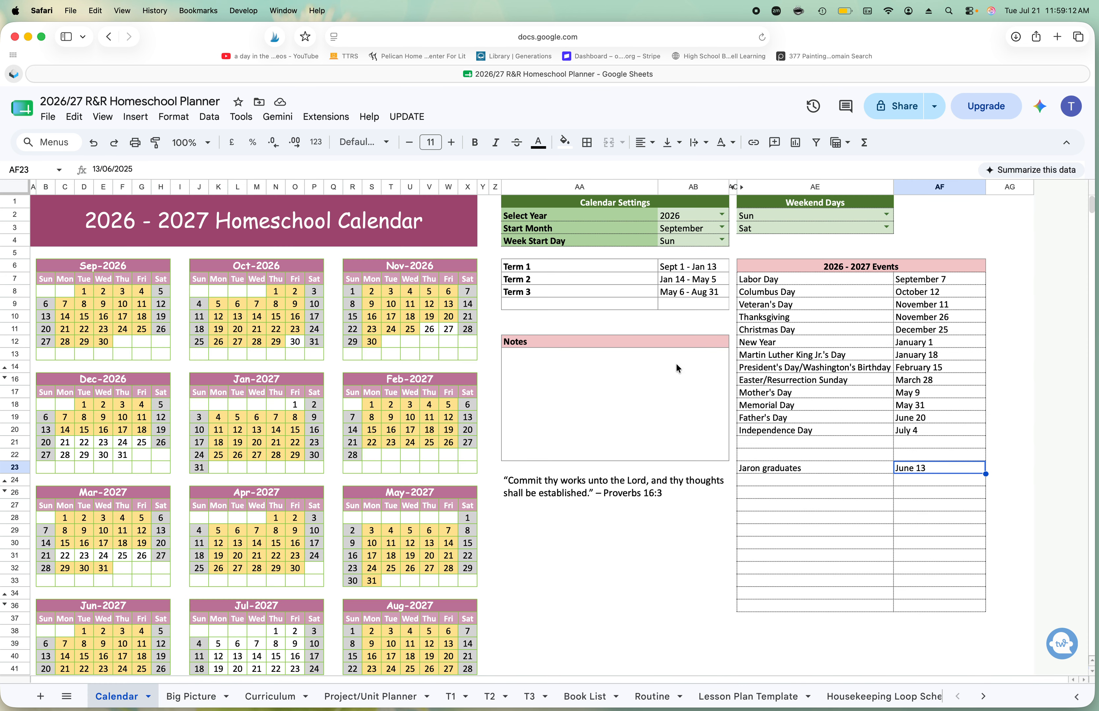
{"action": "left_click", "coordinate": [642, 329]}
{"action": "left_click", "coordinate": [571, 557]}
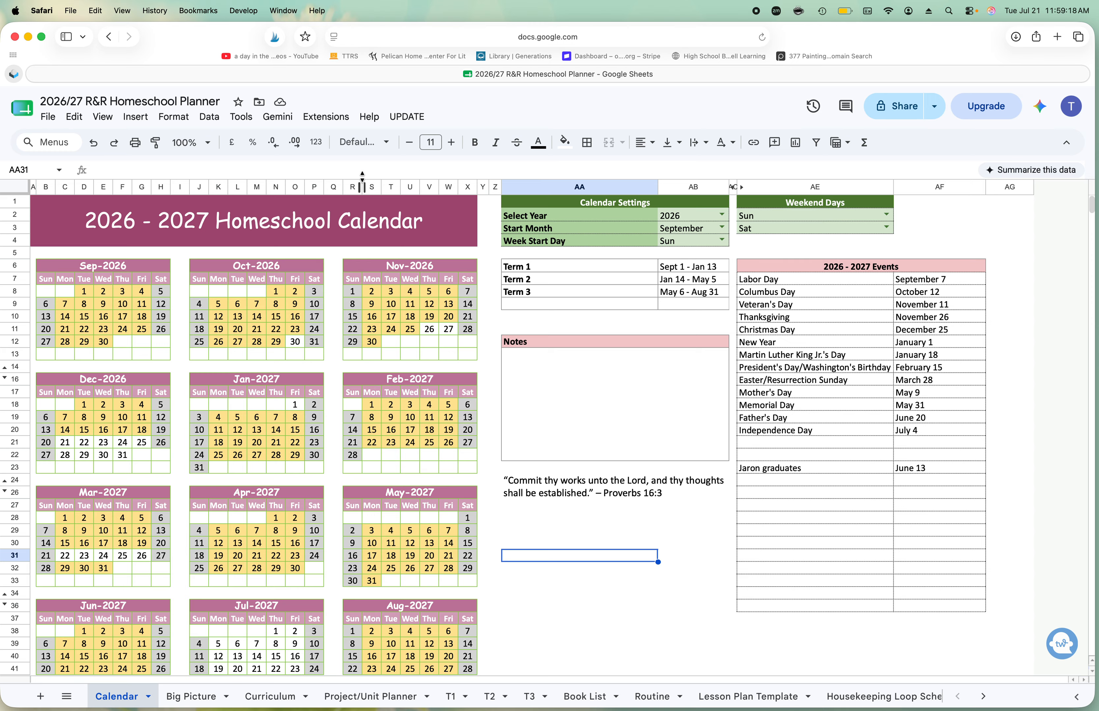
{"action": "left_click", "coordinate": [377, 229]}
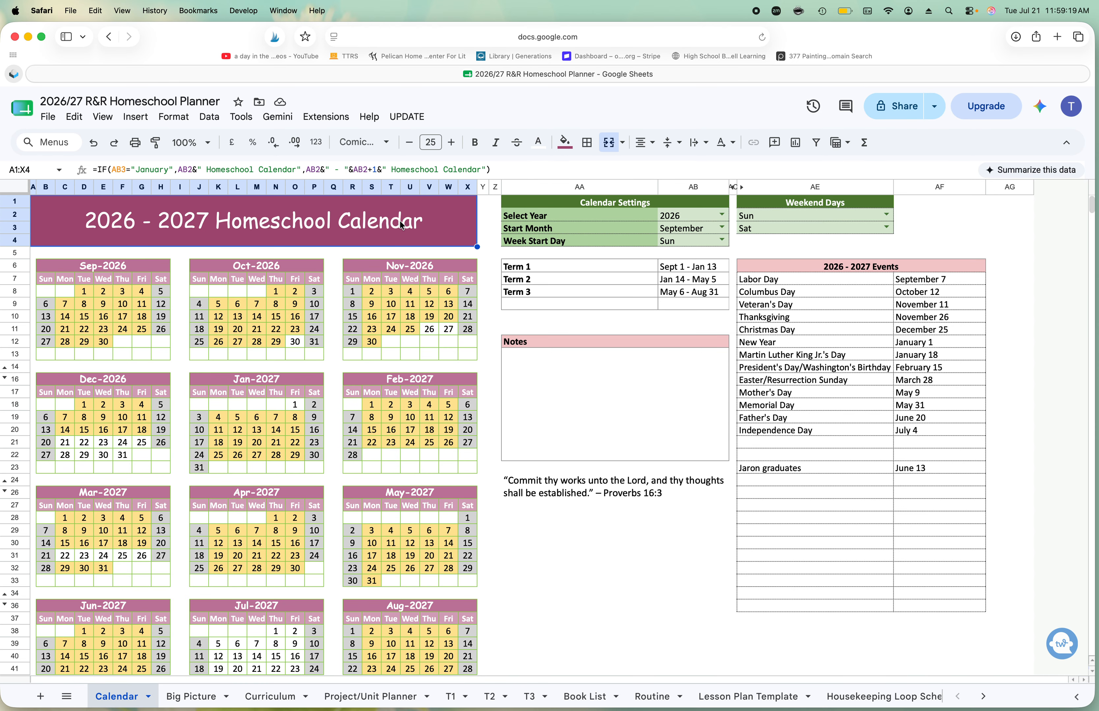
{"action": "left_click", "coordinate": [542, 518]}
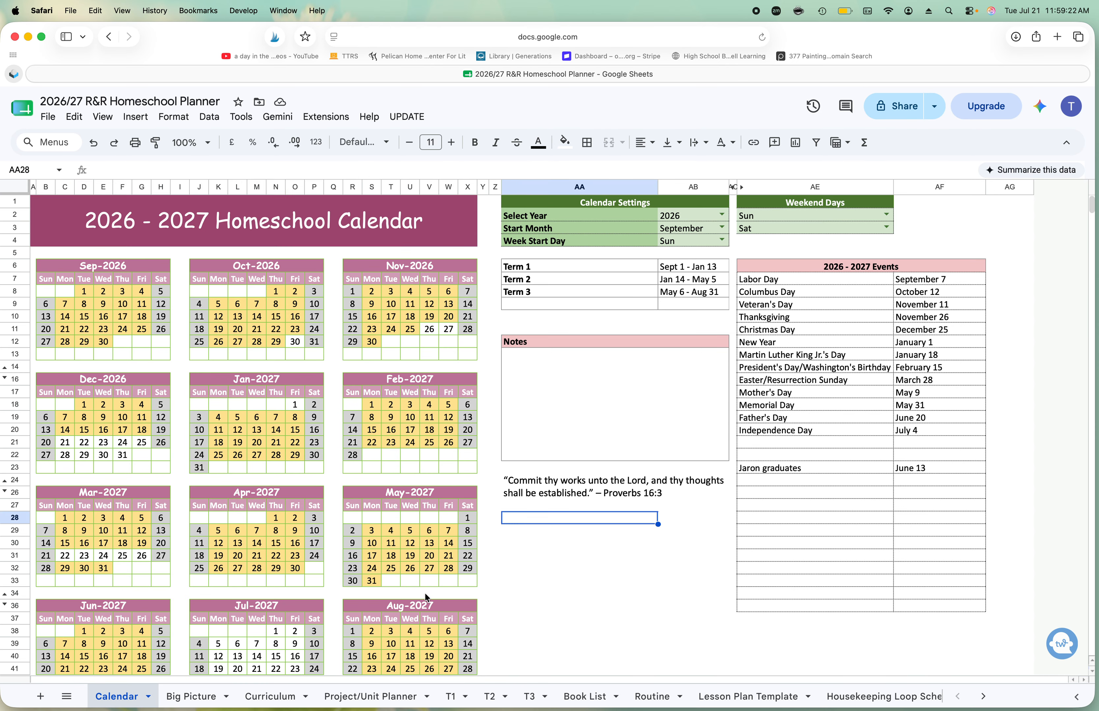